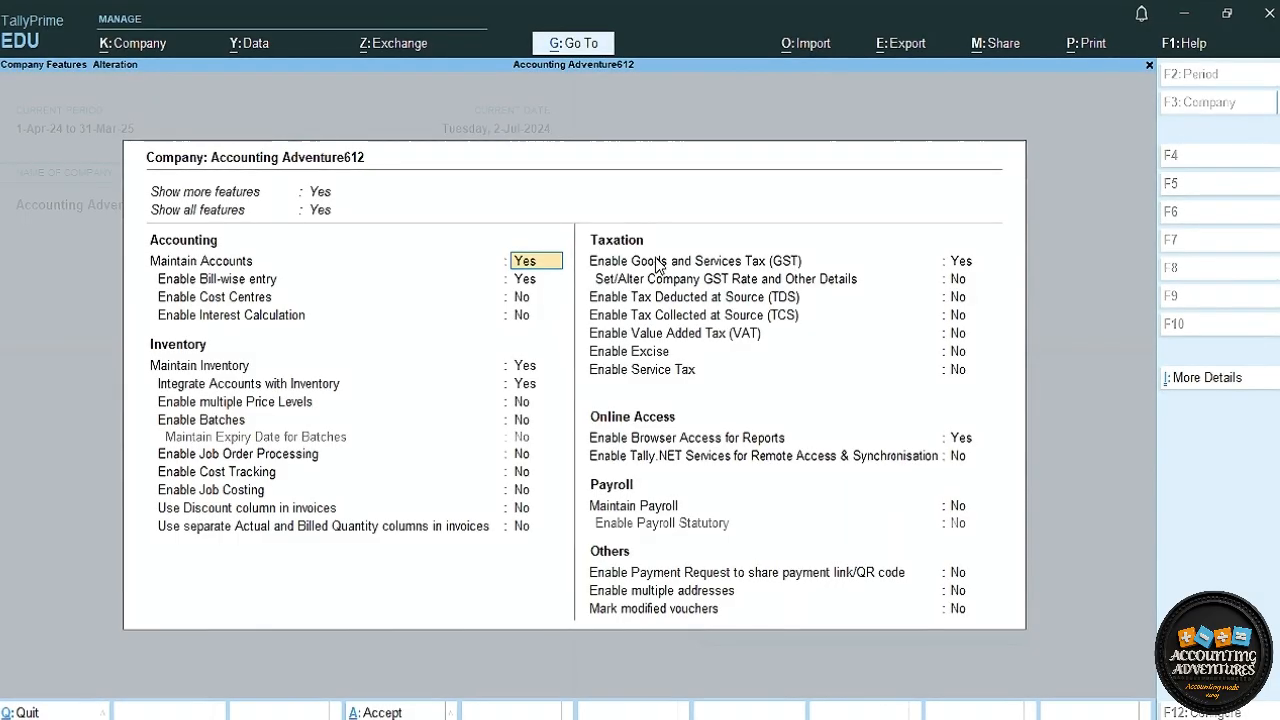
Enable Goods and Services Tax for the company, accept its GST registration details including the GSTIN, and save the company features.
click(962, 266)
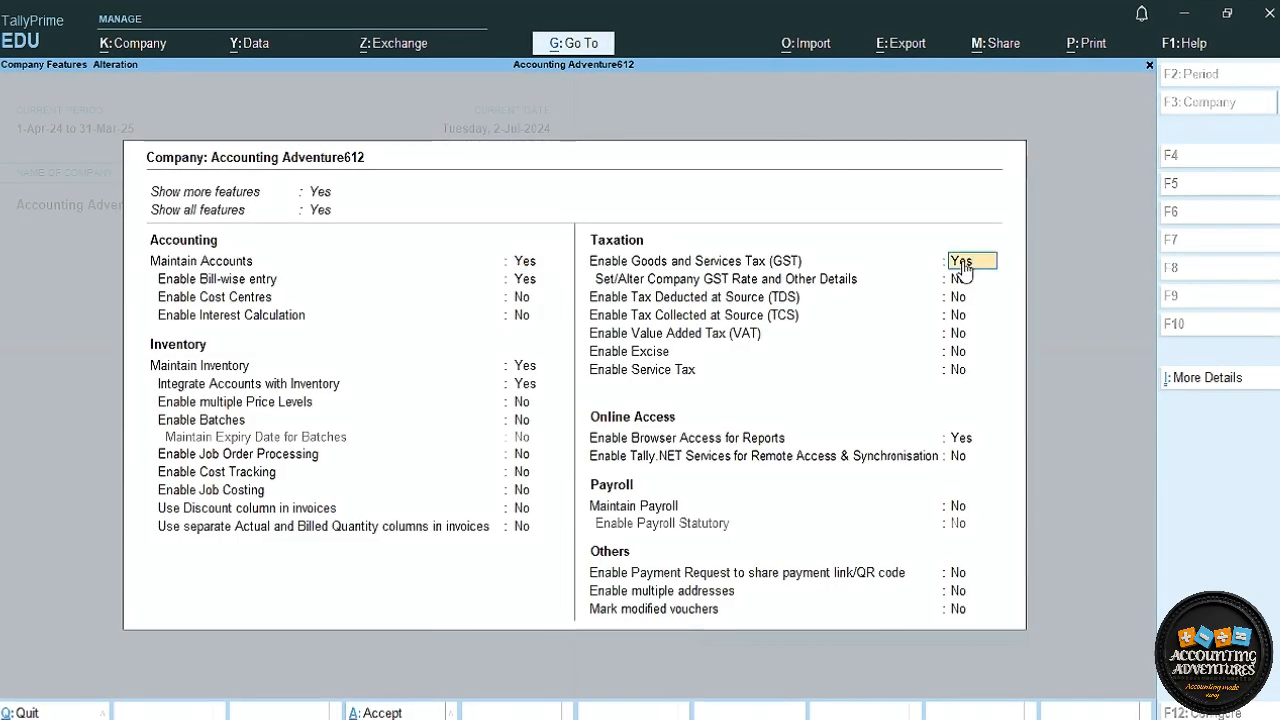
text(yes)
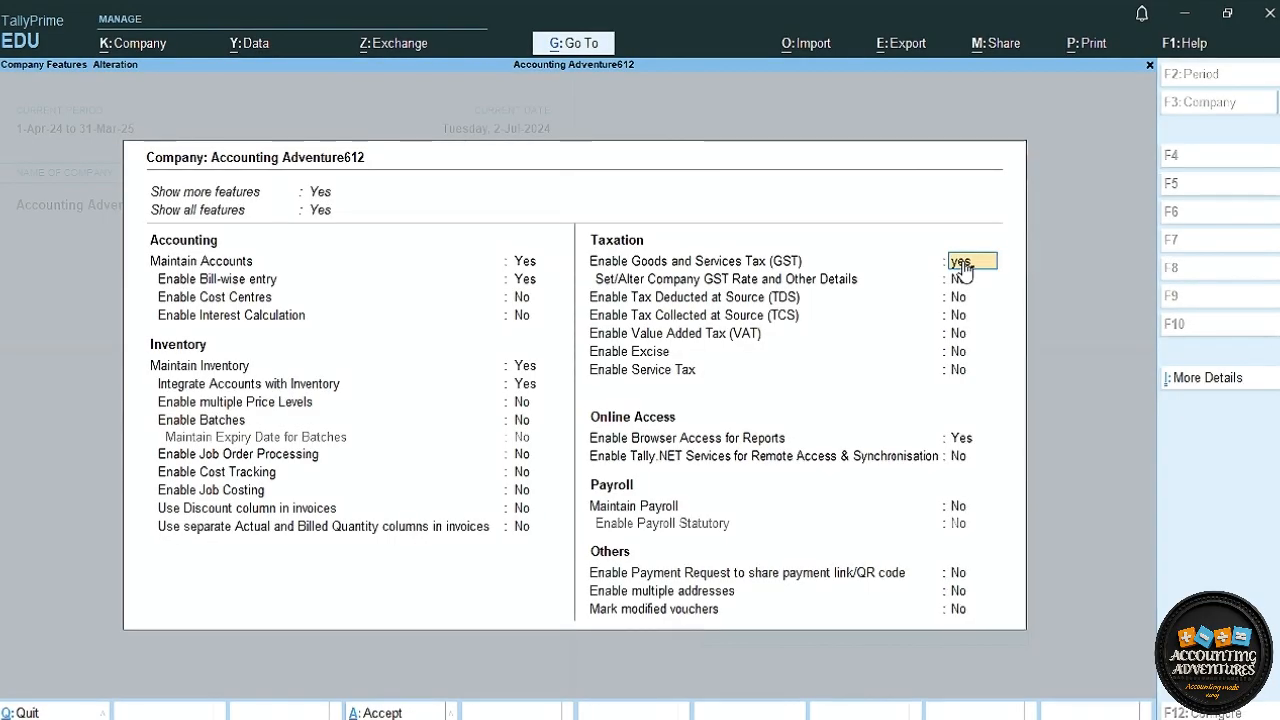
key(Return)
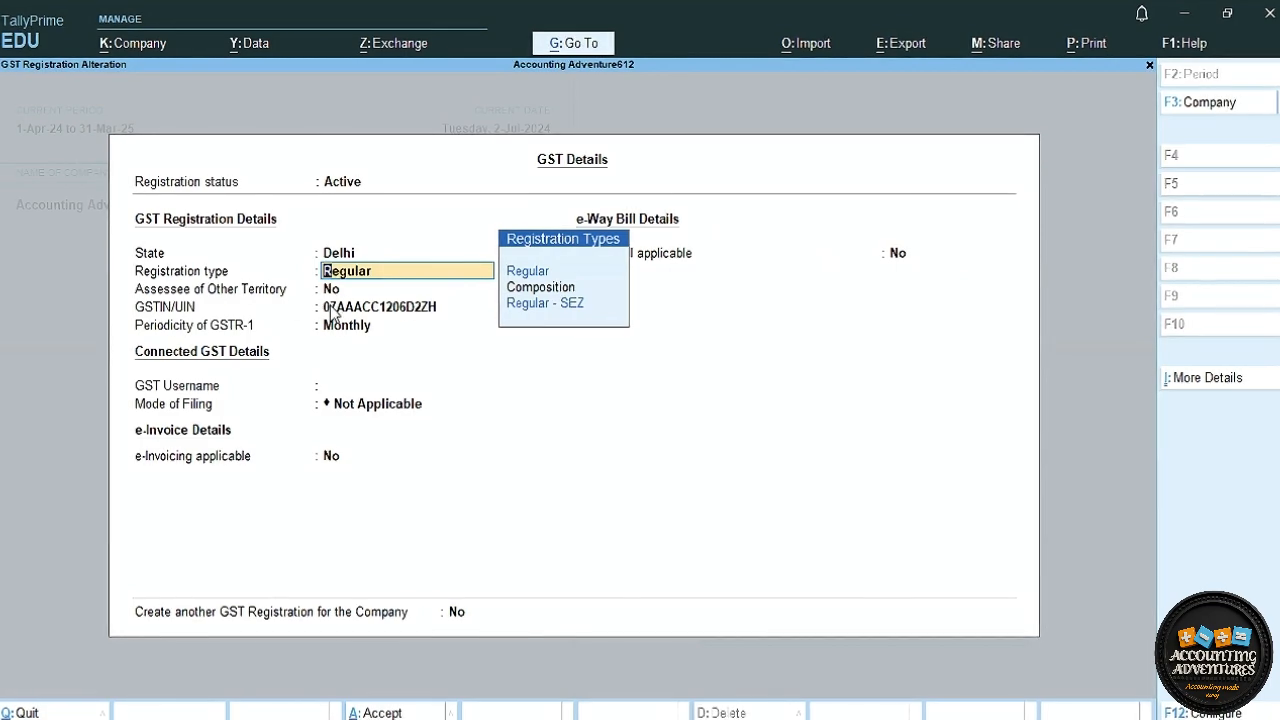
click(378, 310)
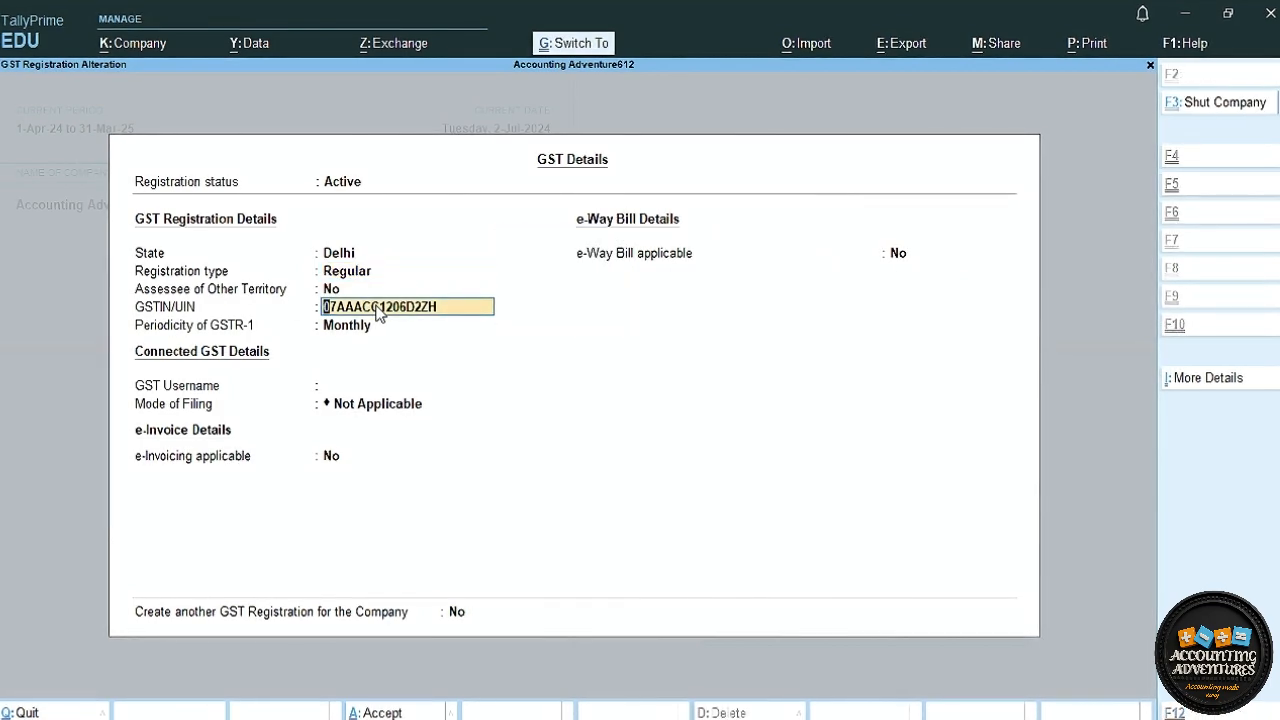
key(ctrl+c)
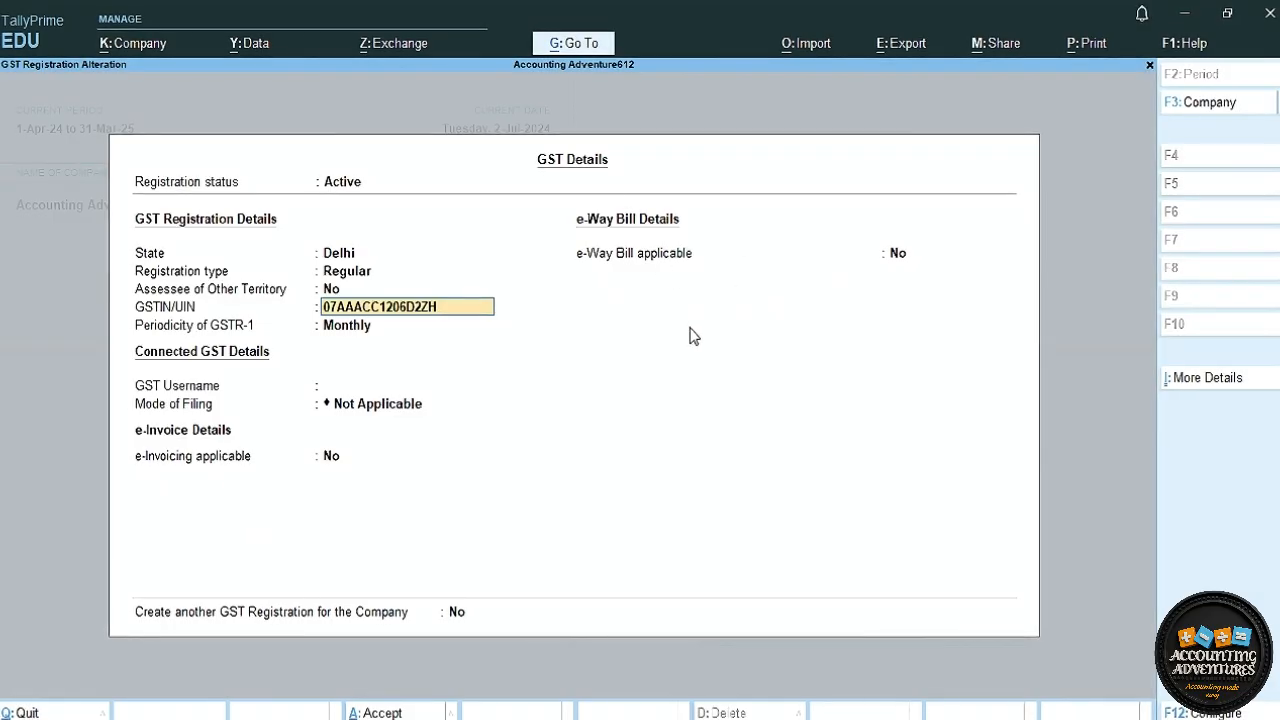
key(ctrl+a)
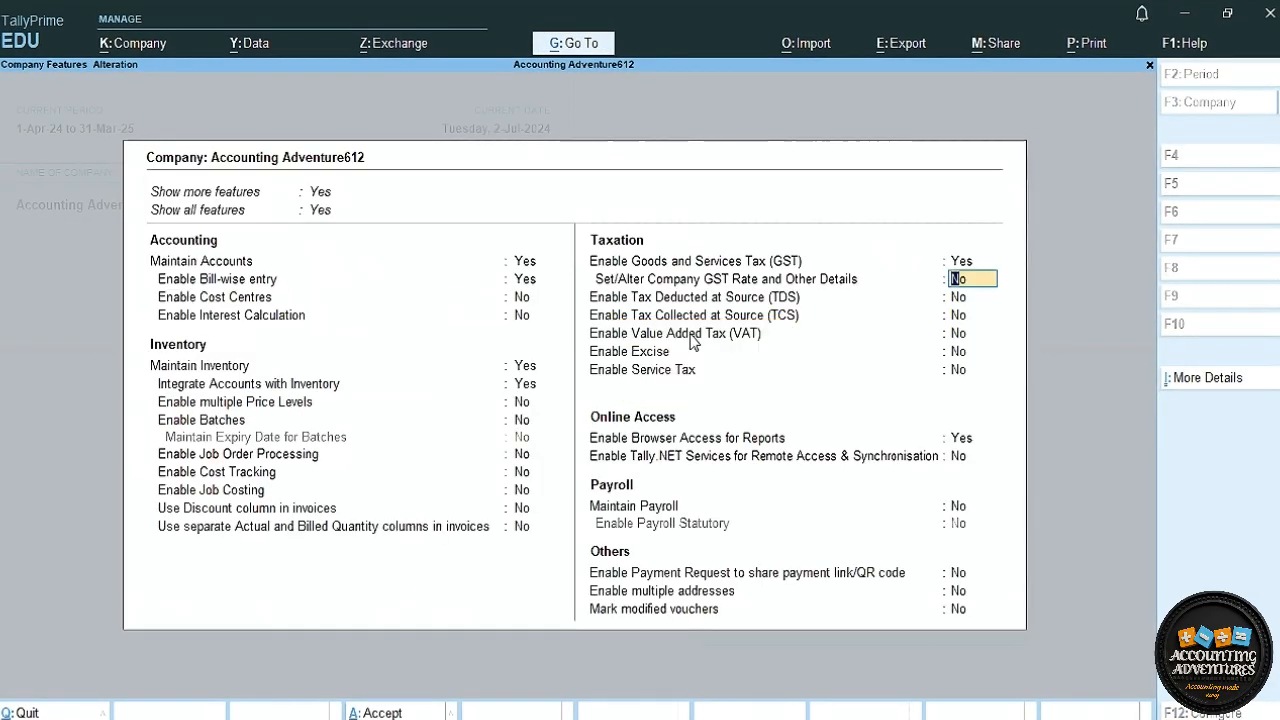
key(ctrl+a)
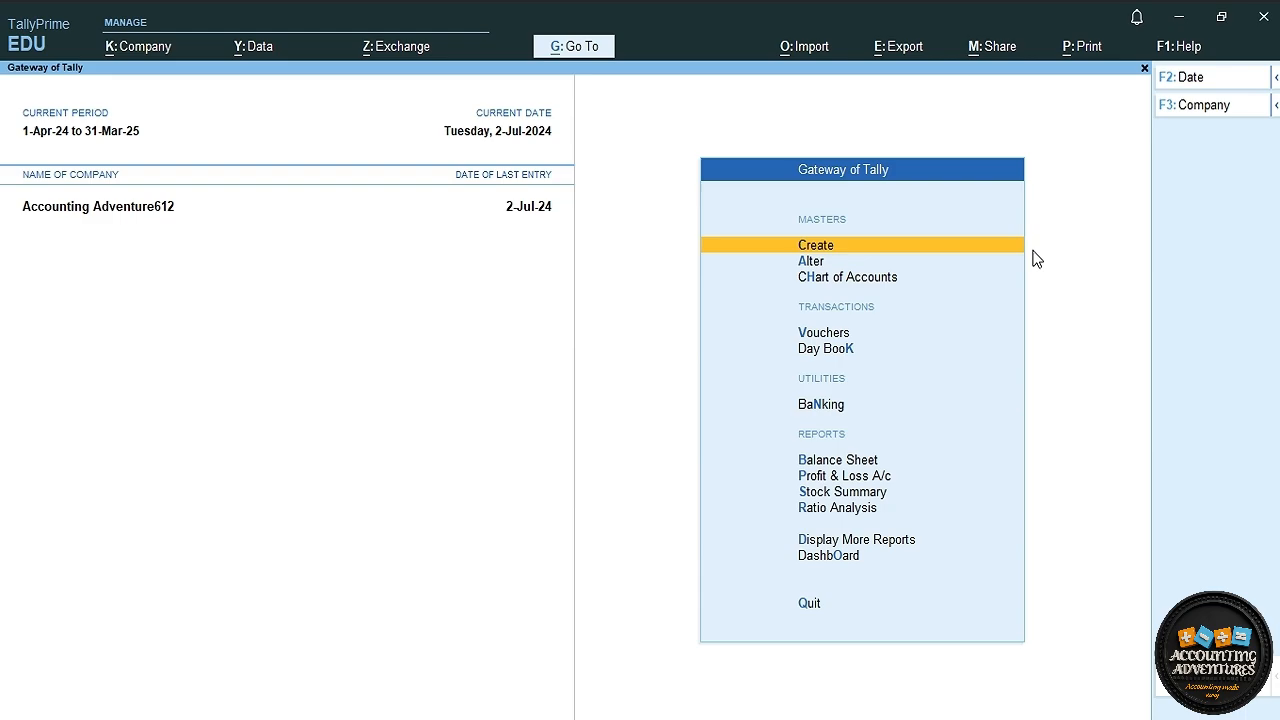
Open the Sales voucher type for alteration.
key(Down)
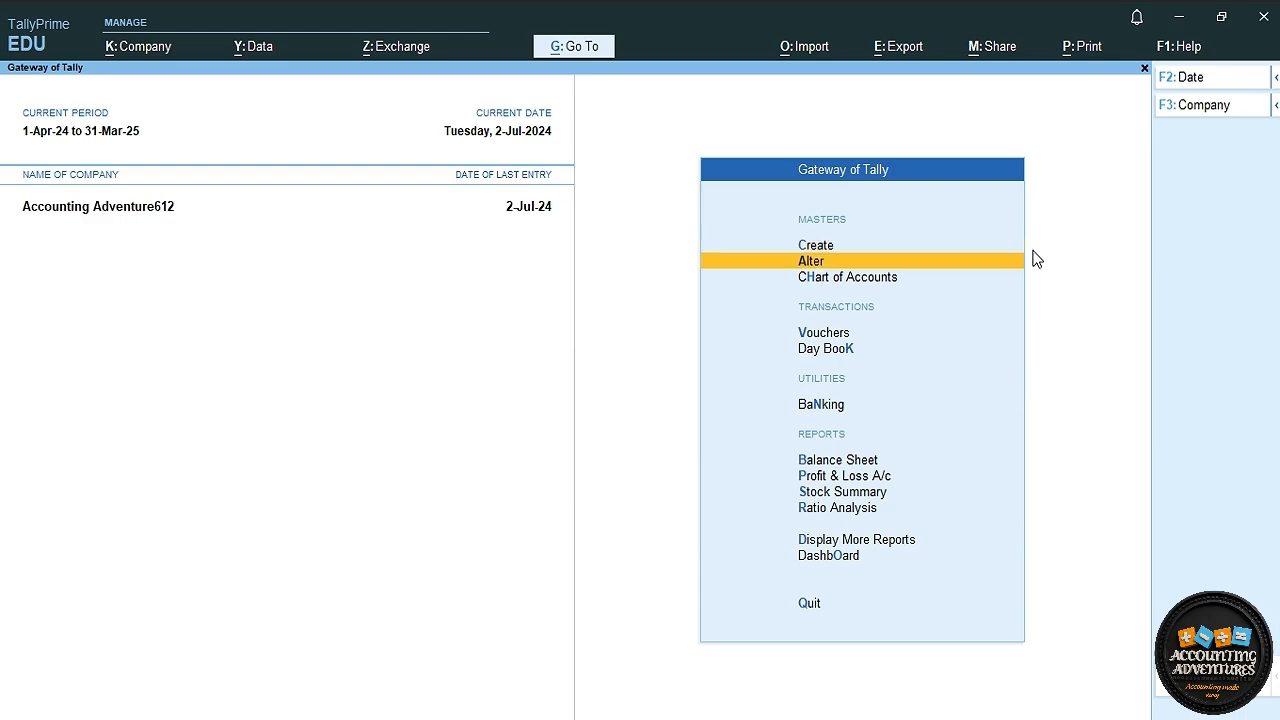
key(Return)
key(Down)
key(Down)
key(Down)
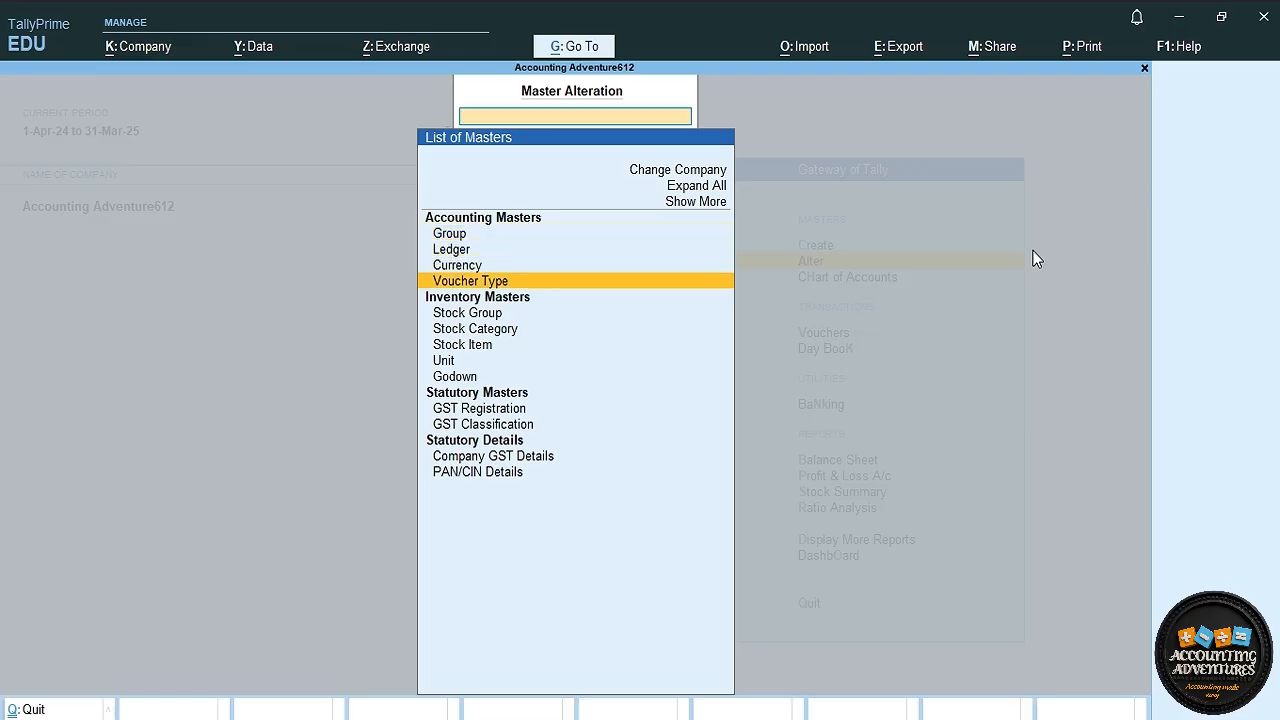
key(Return)
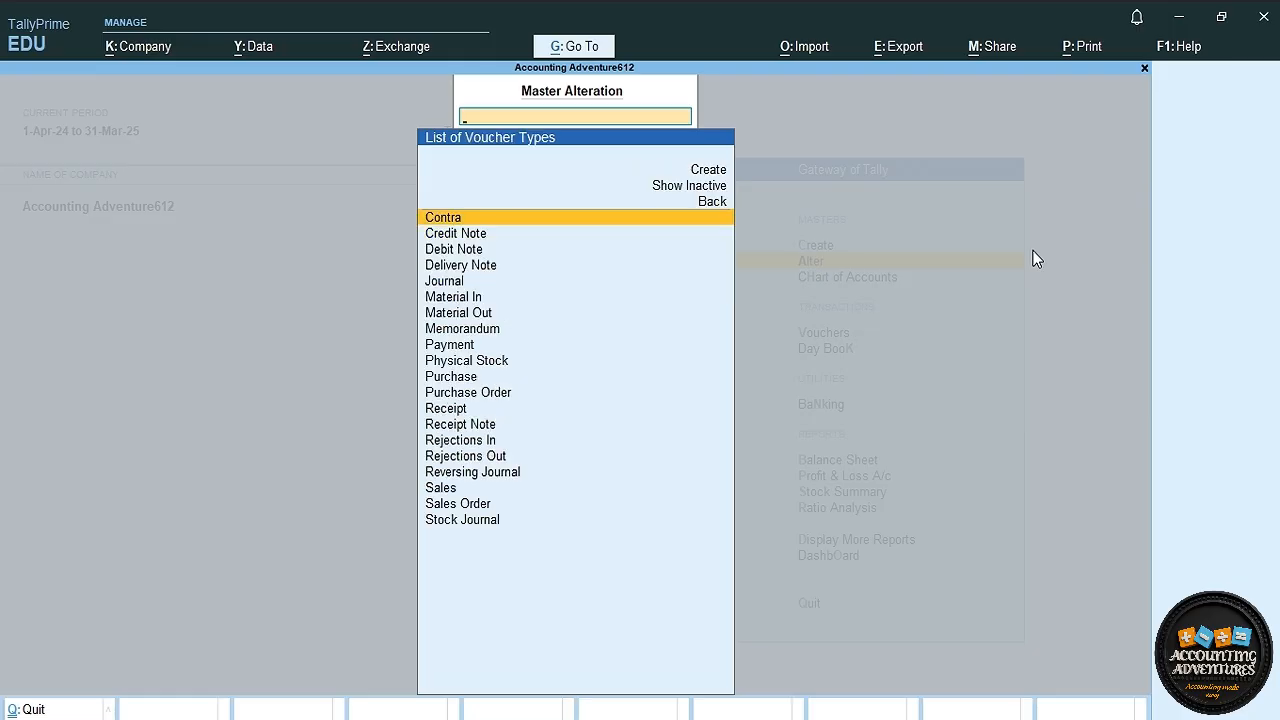
key(Down)
key(Down)
key(Down)
key(Down)
key(Down)
key(Down)
key(Down)
key(Down)
key(Down)
key(Down)
key(Down)
key(Down)
key(Down)
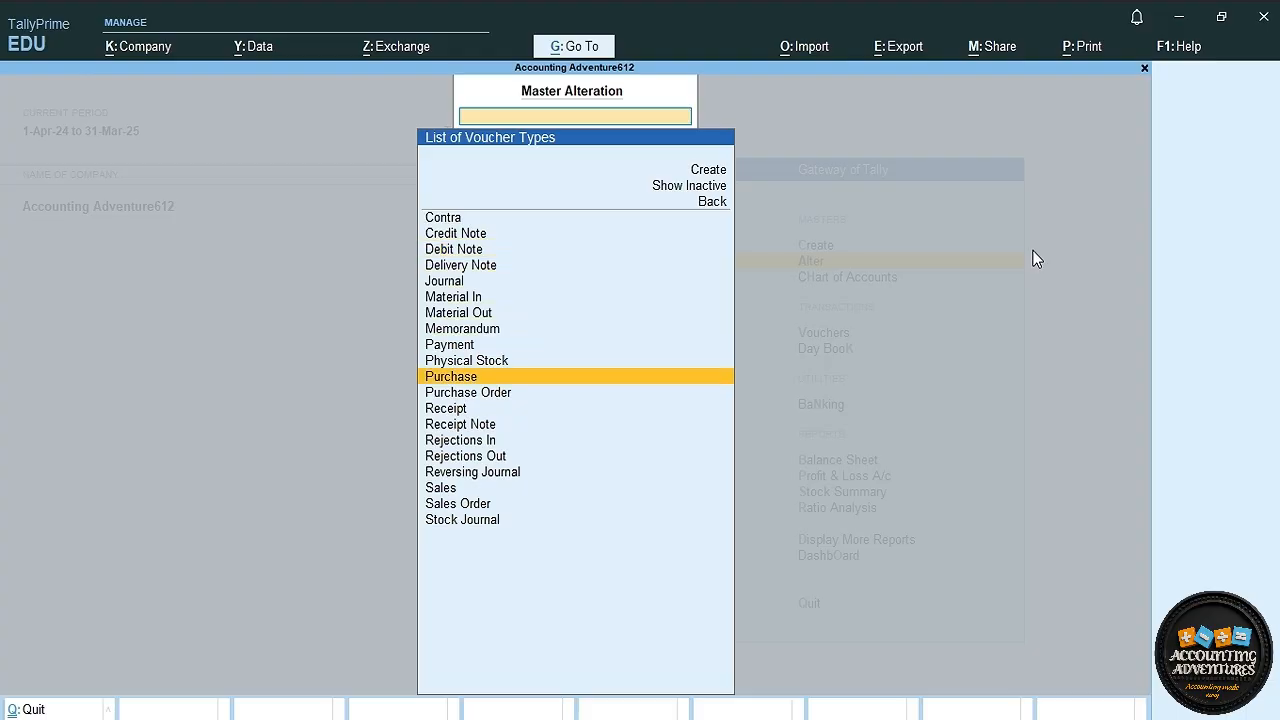
key(Down)
key(Down)
key(Down)
key(Down)
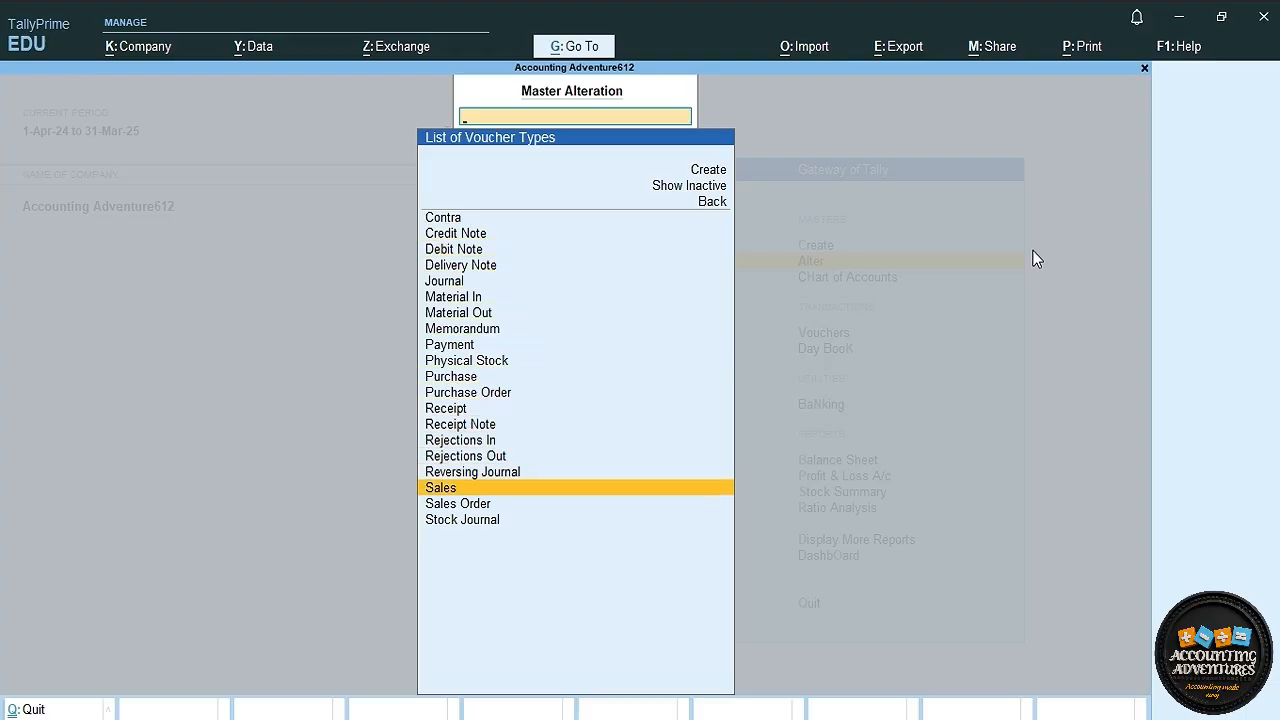
text(Sale)
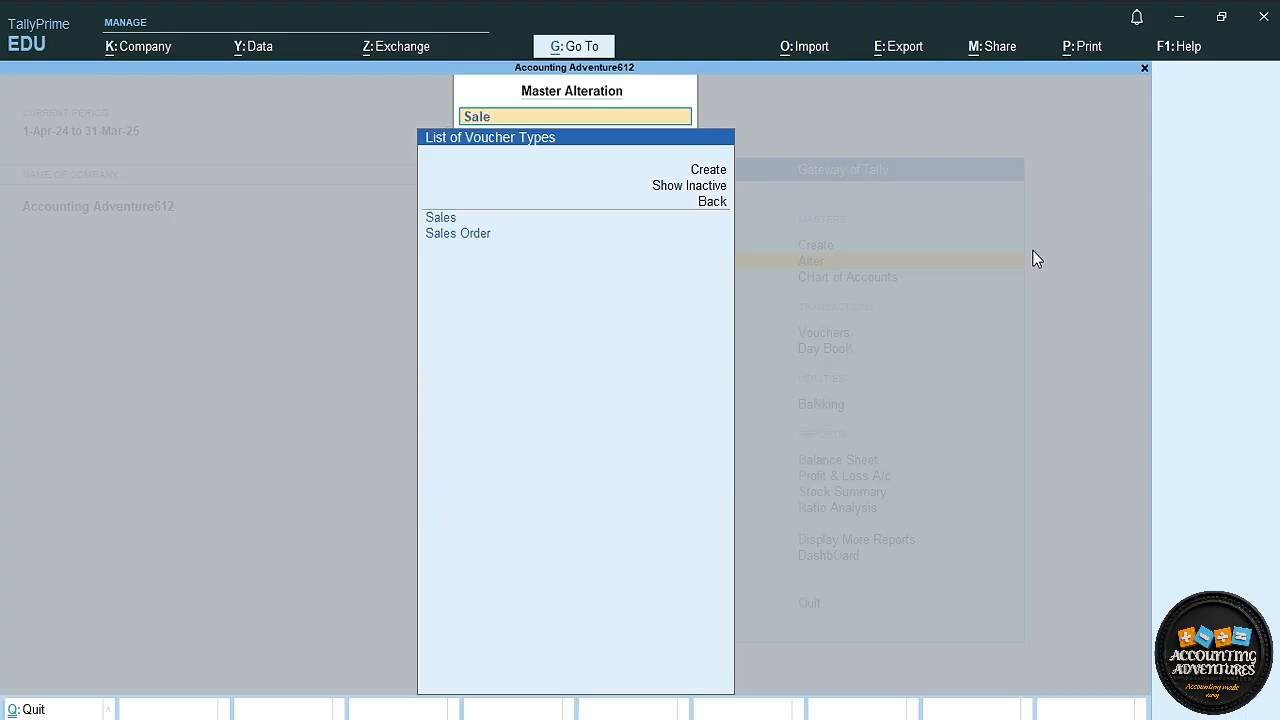
key(Return)
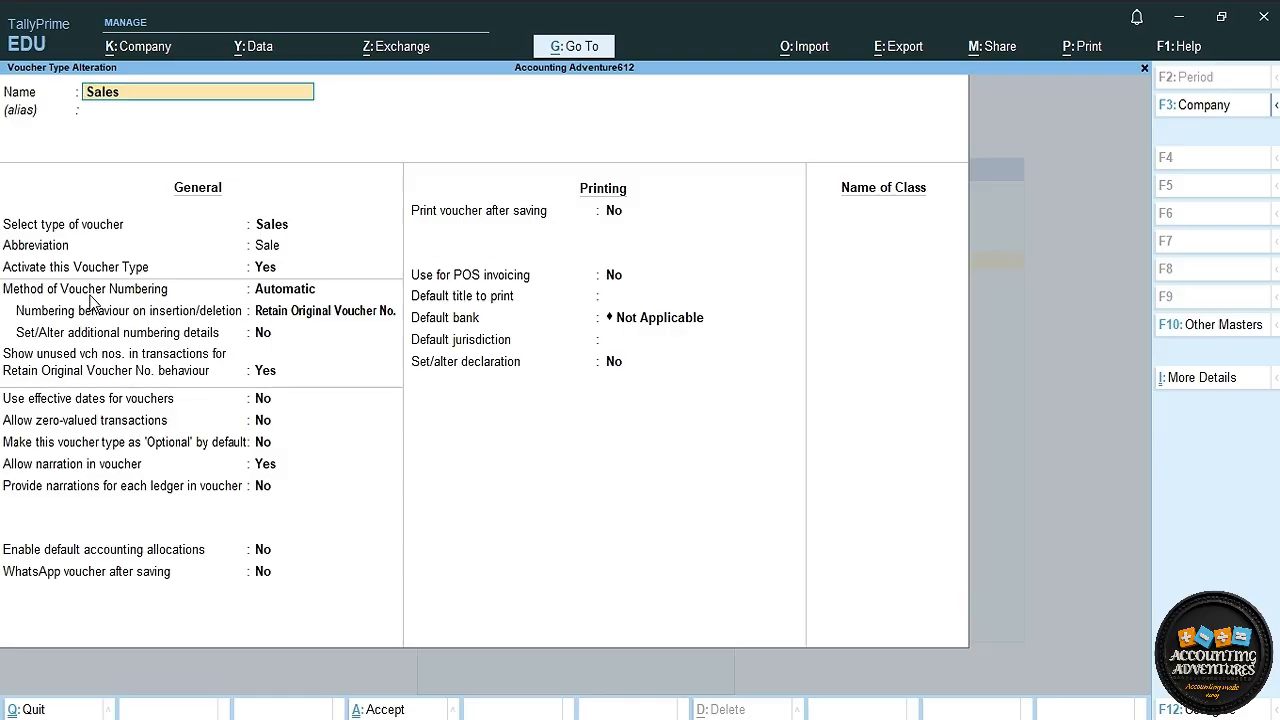
Keep Automatic numbering with Retain Original Voucher No. for Sales vouchers, and set additional numbering details to Yes.
click(286, 292)
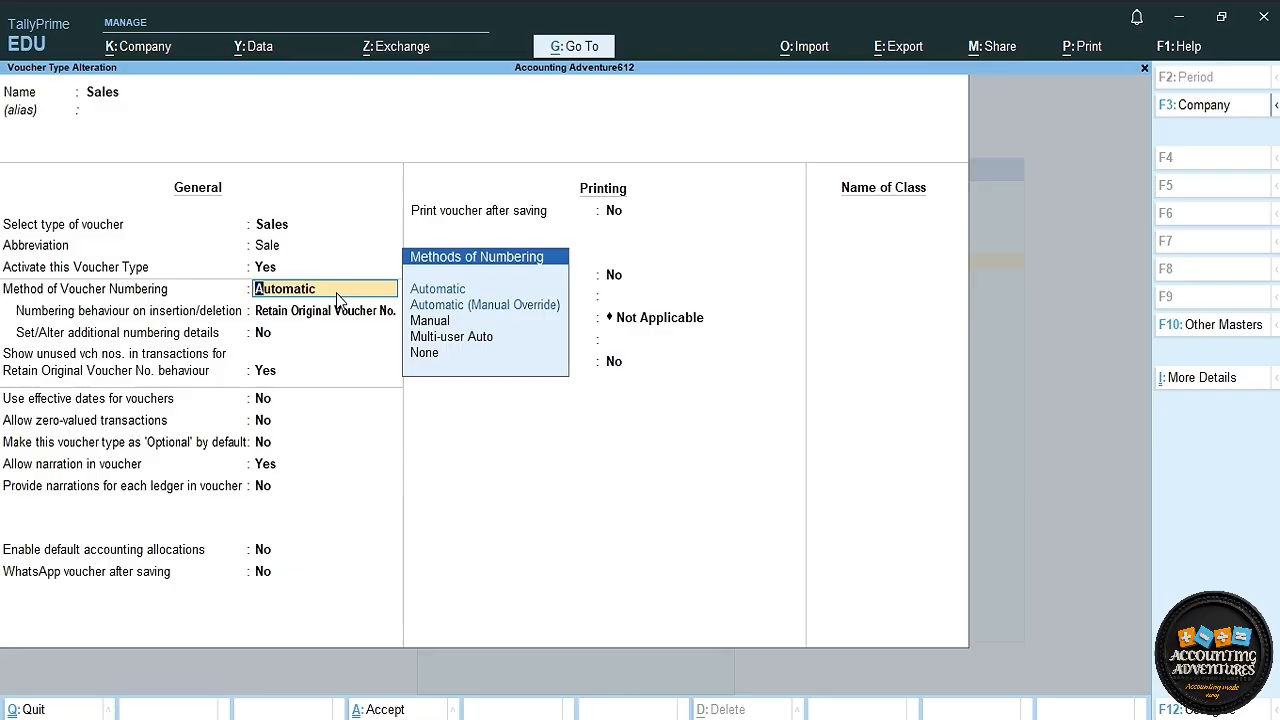
key(Return)
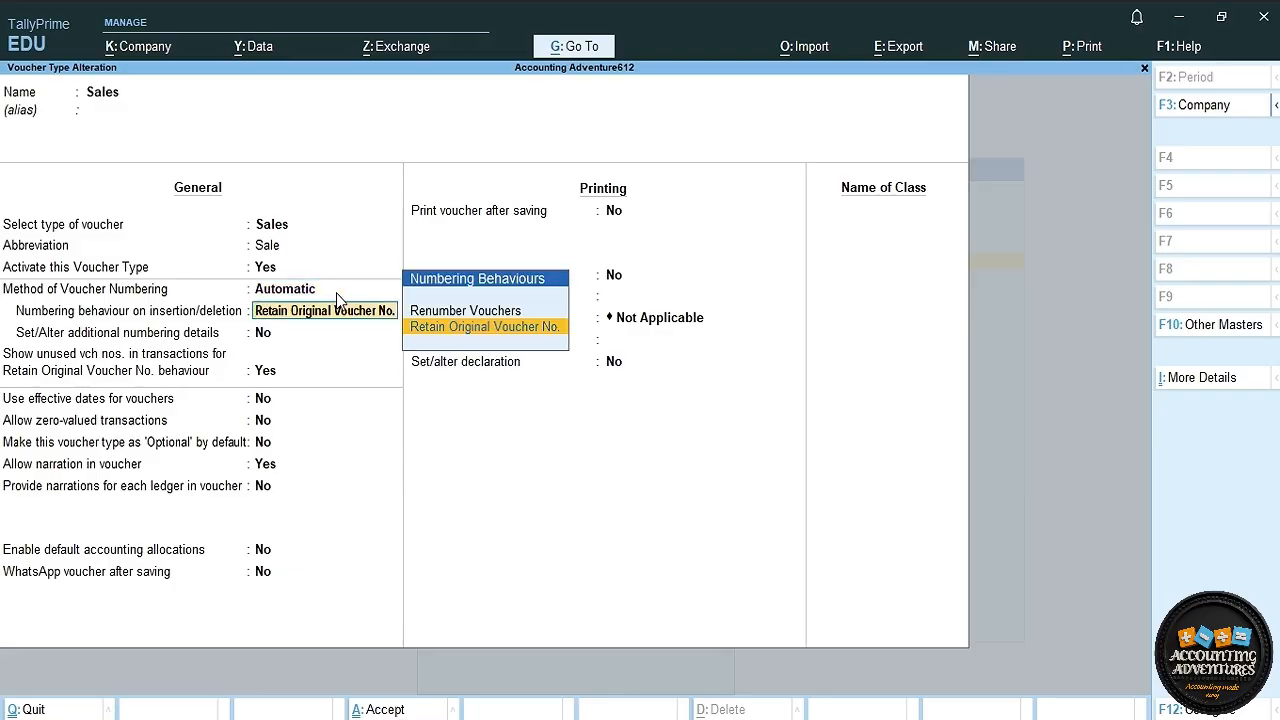
key(Return)
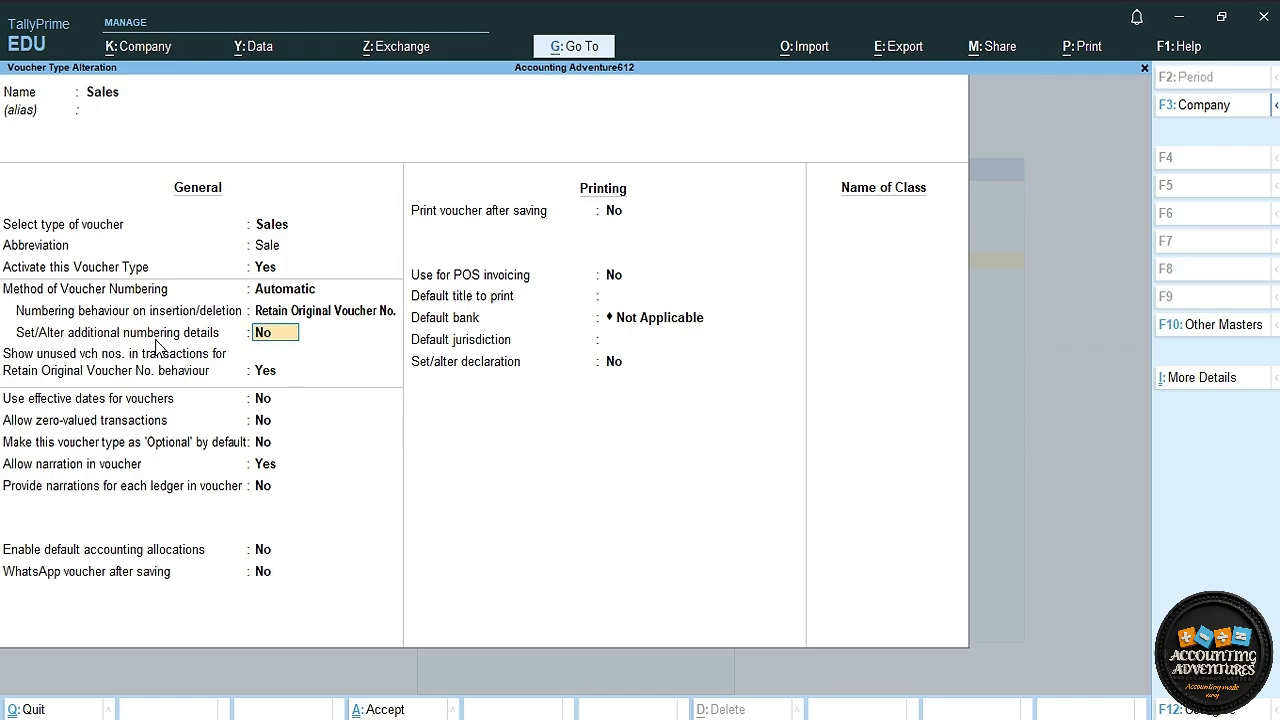
text(yes)
key(Return)
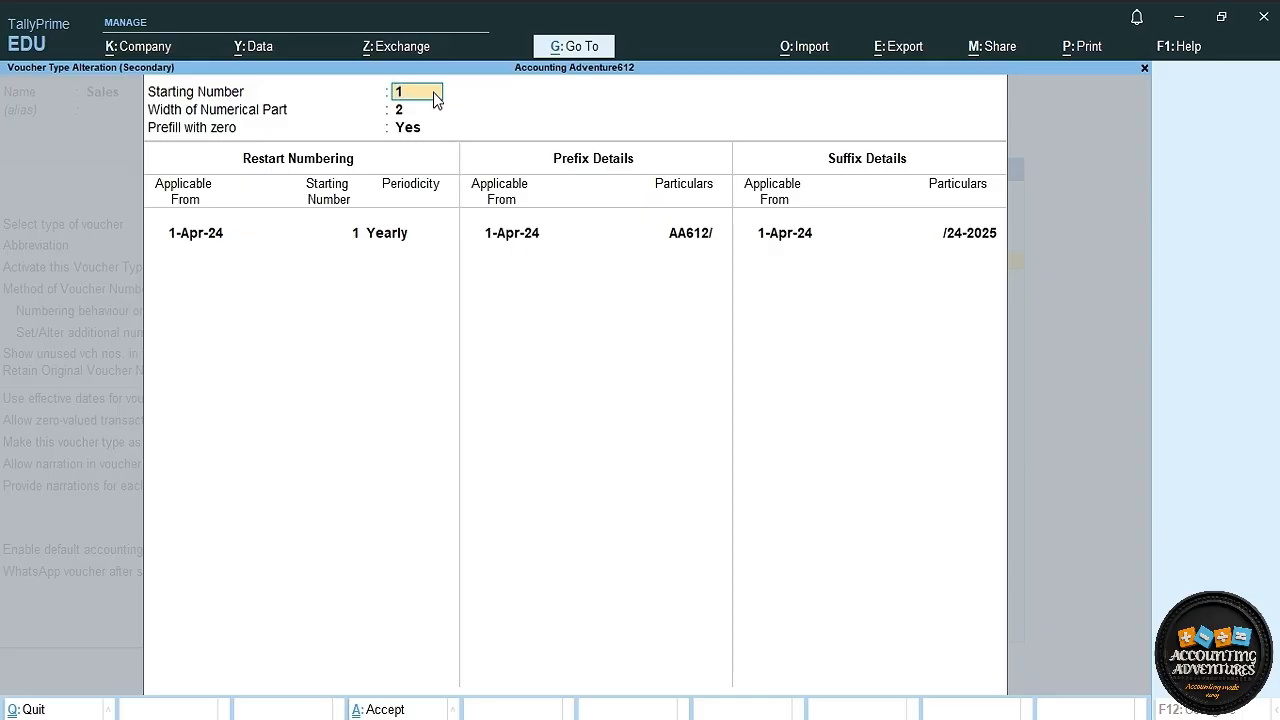
Accept starting number 1, width 2, zero prefill and yearly restart from 1-Apr-24 for Sales voucher numbering.
key(Return)
key(Return)
key(Return)
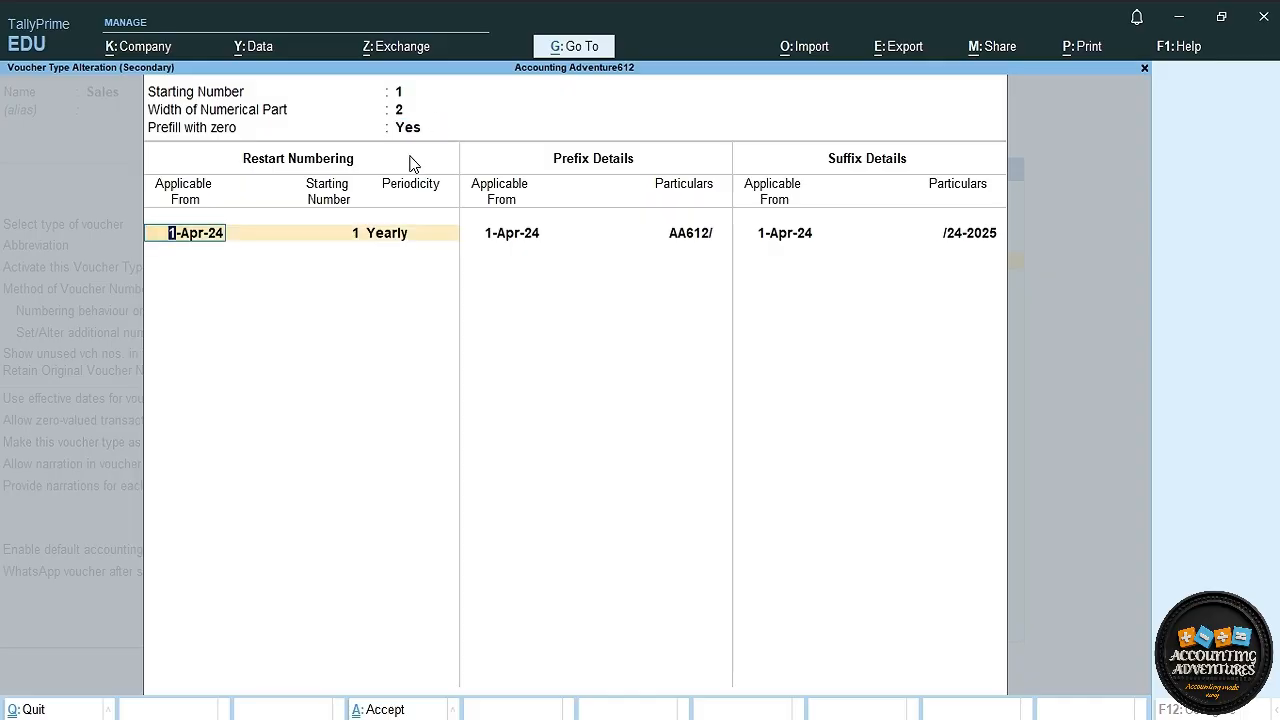
key(Return)
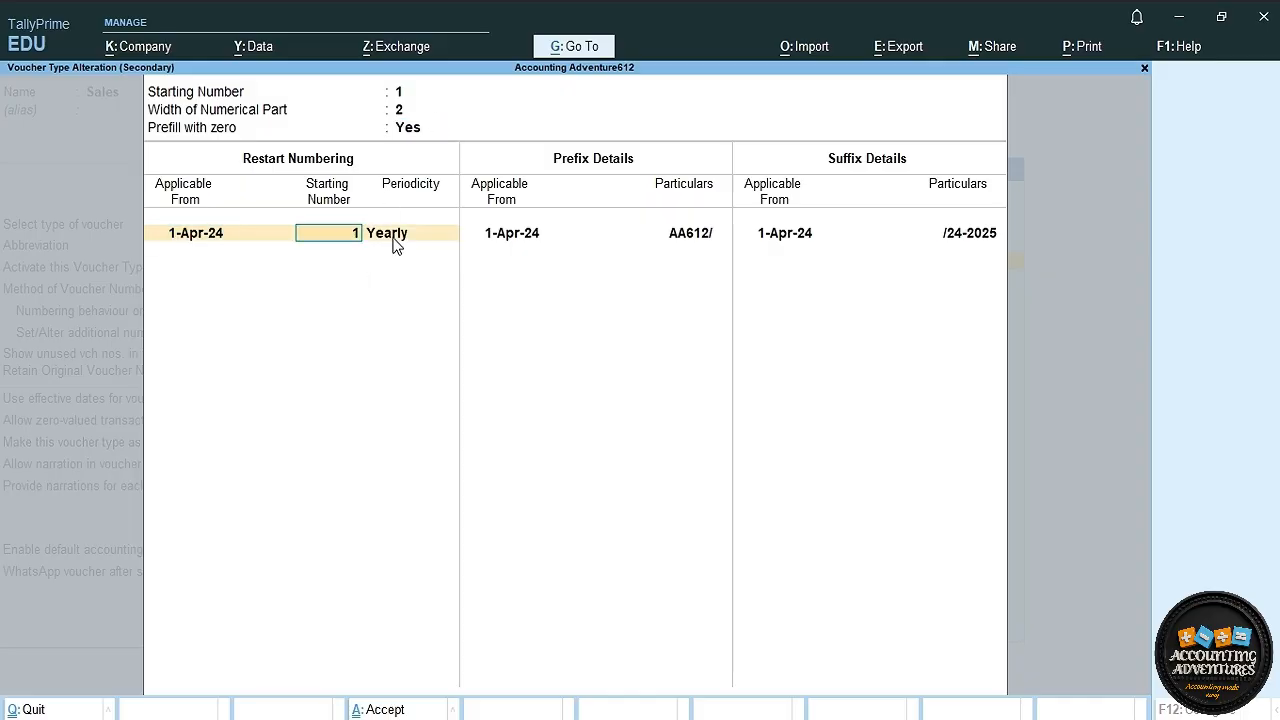
key(Return)
key(Return)
Set the Sales voucher number prefix to AA612/ applicable from 1-Apr-24.
key(Return)
key(Return)
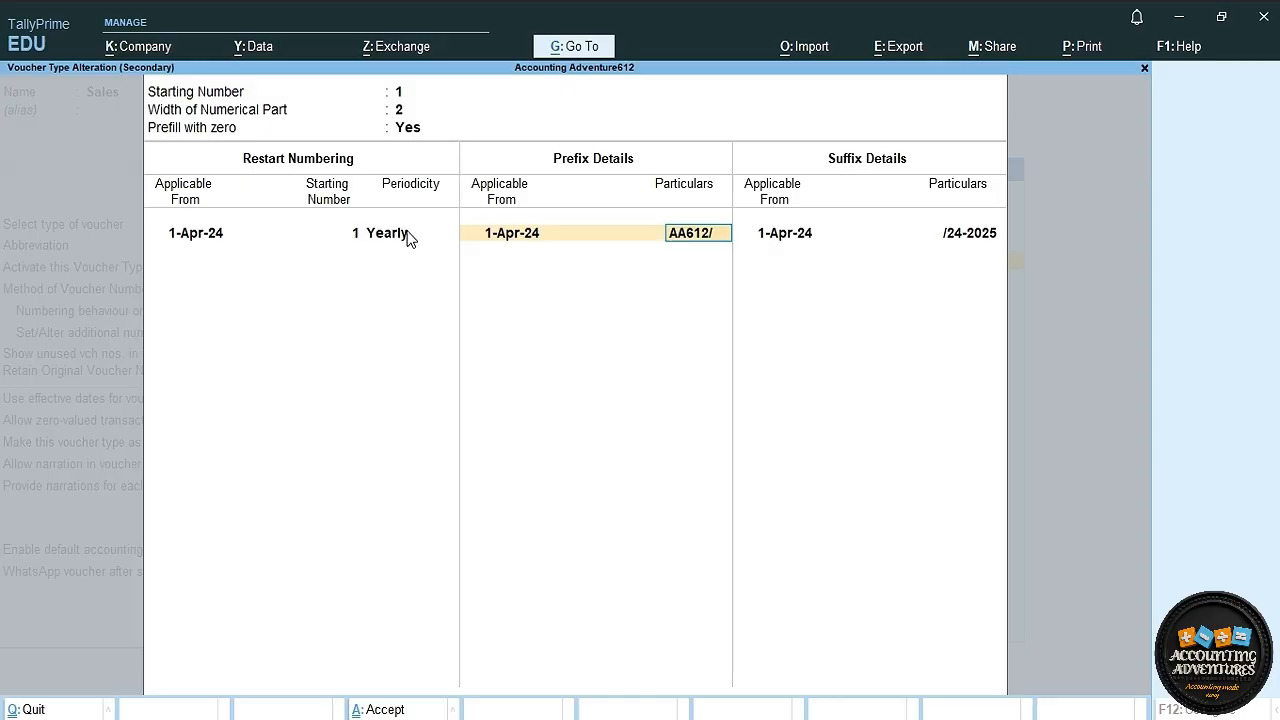
text(AA)
text(612?)
key(BackSpace)
text(/)
key(Return)
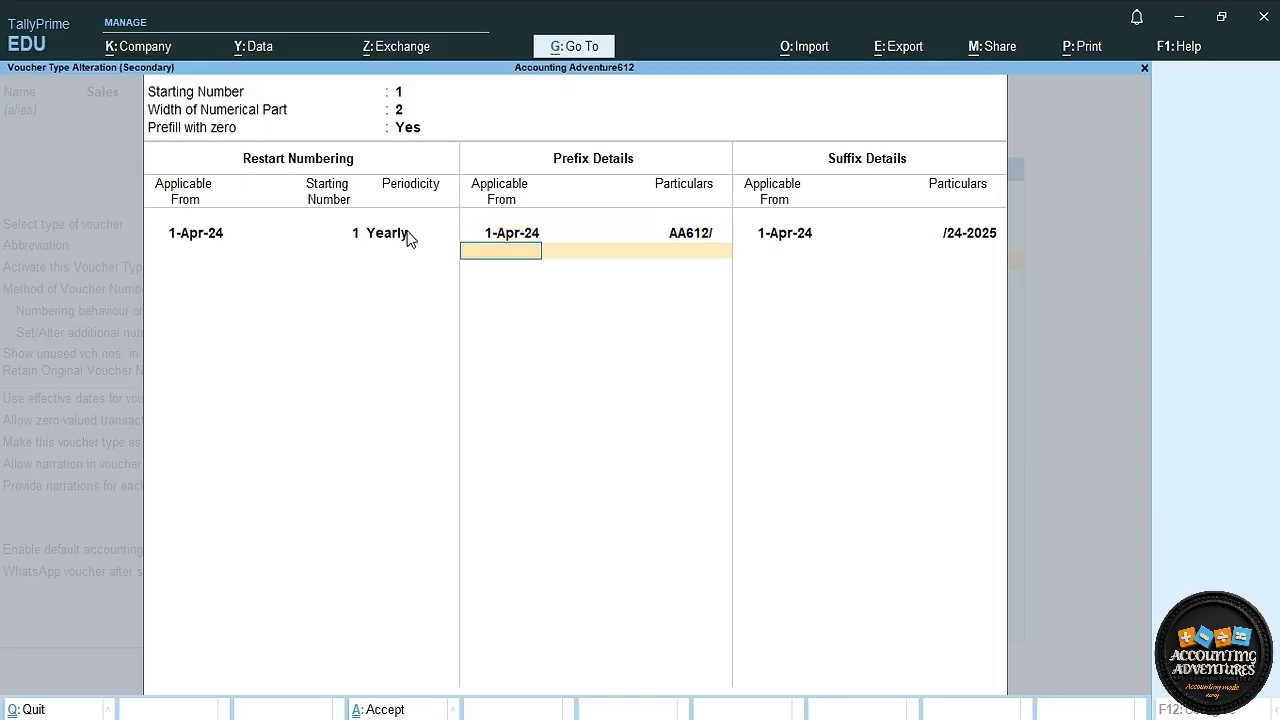
Keep the suffix /24-2025 from 1-Apr-24, save the Sales voucher type and return to the Gateway of Tally.
key(Return)
key(Return)
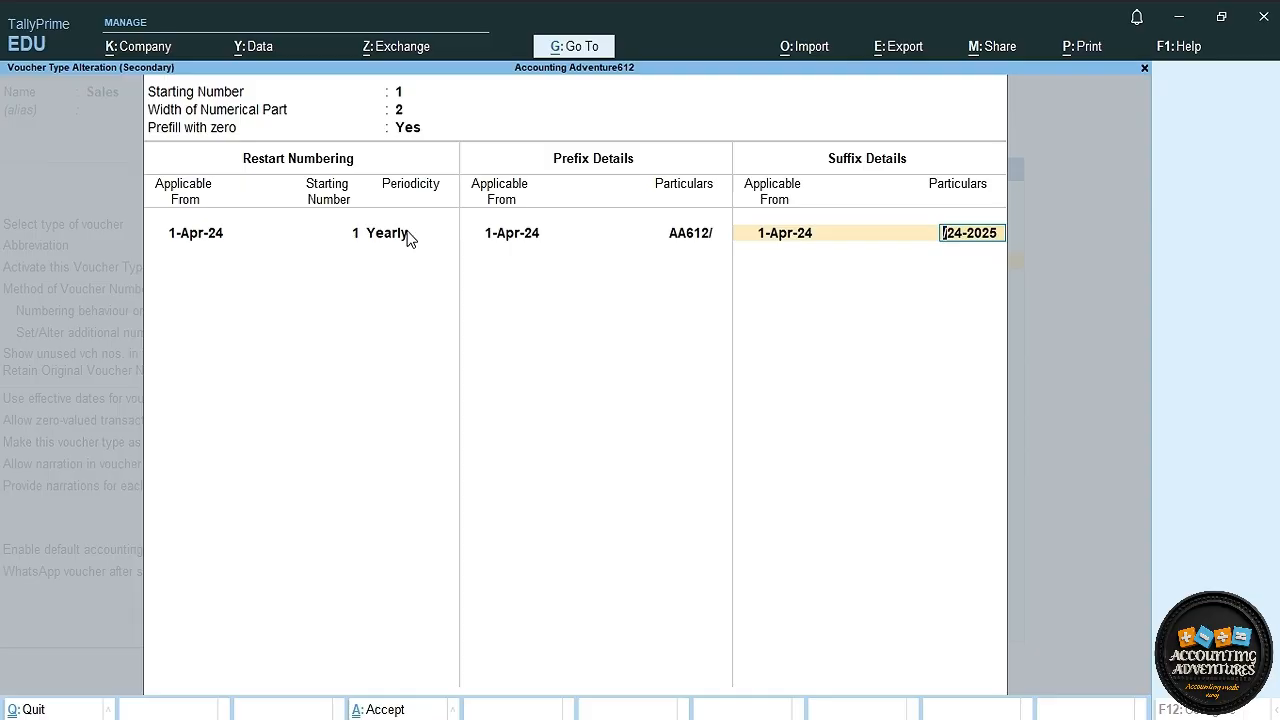
key(ctrl+a)
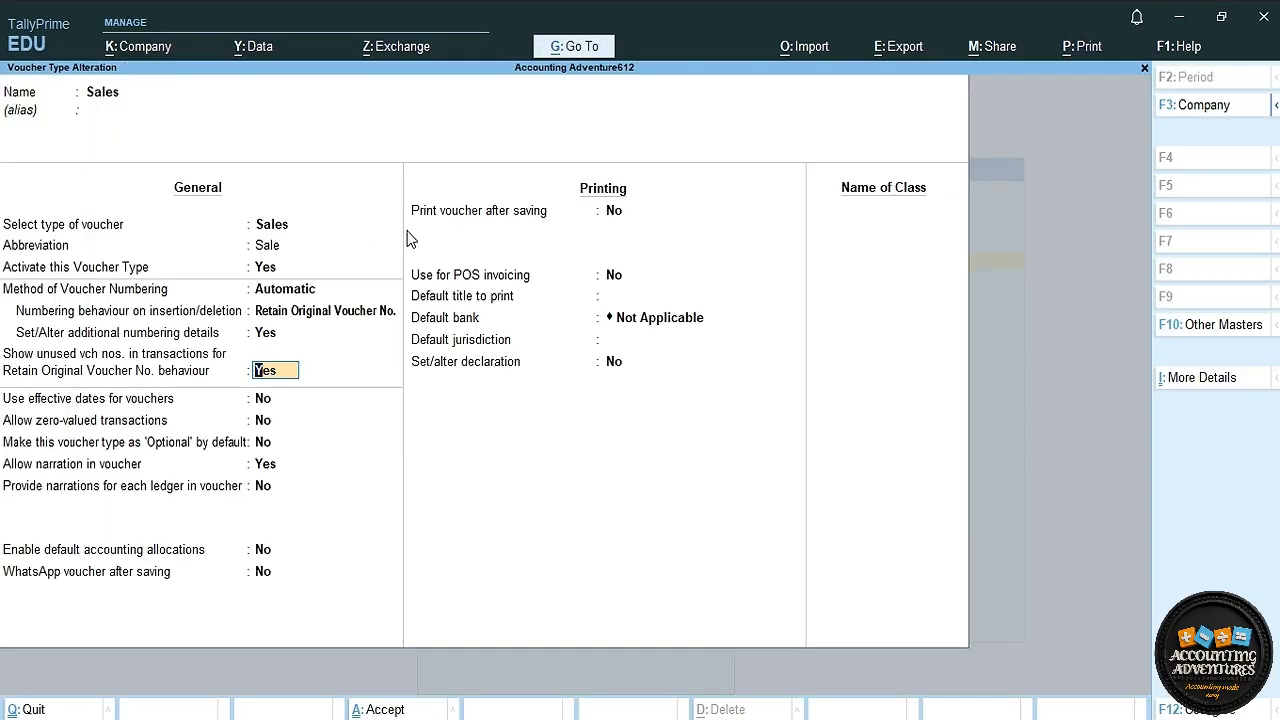
key(ctrl+a)
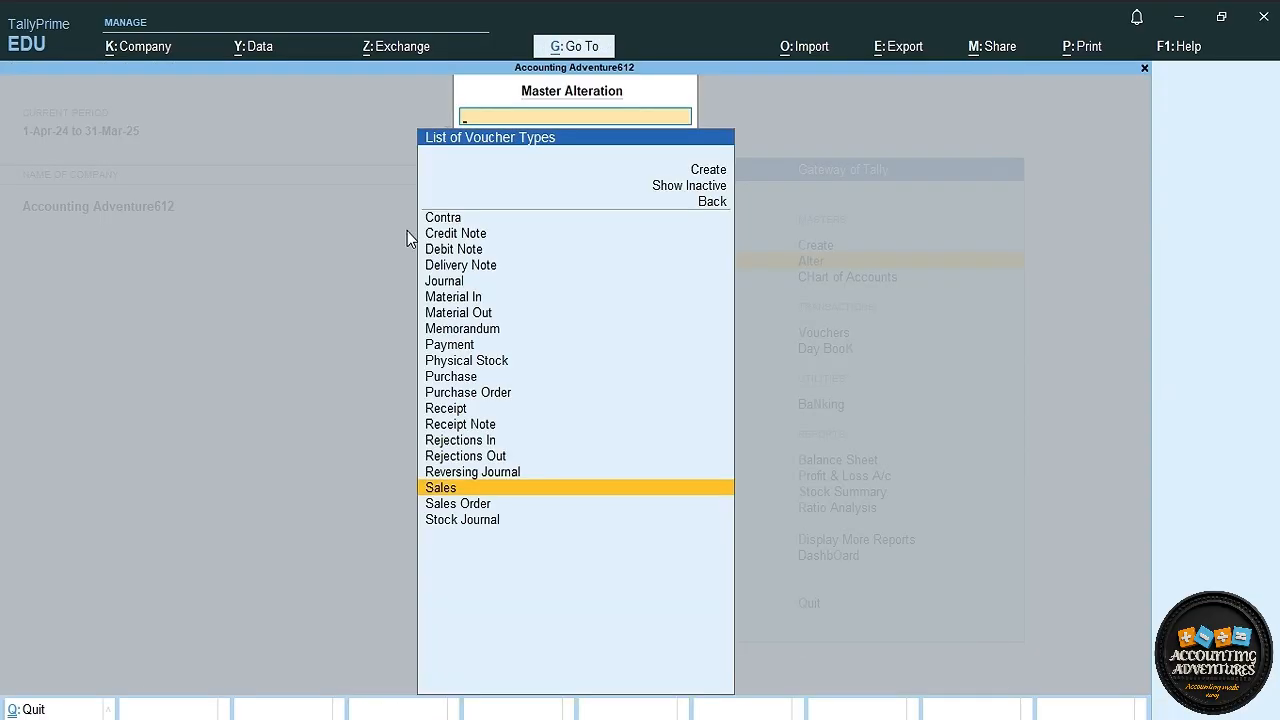
key(Escape)
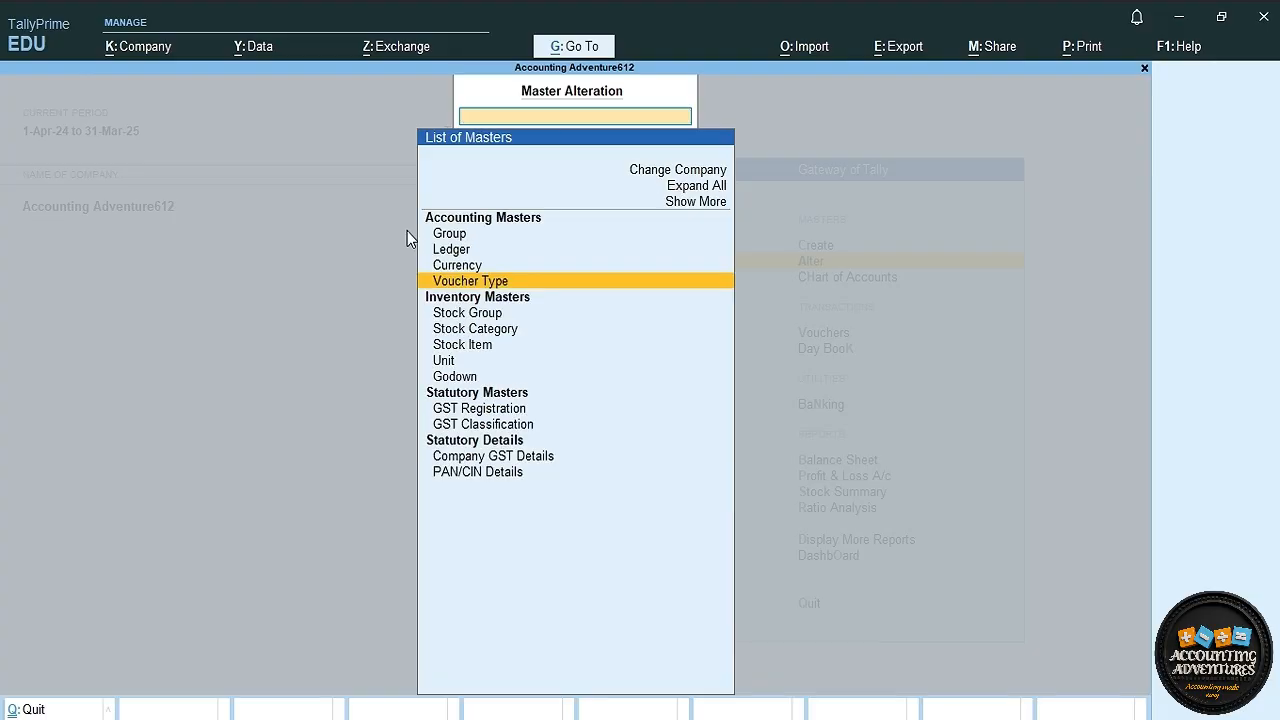
key(Escape)
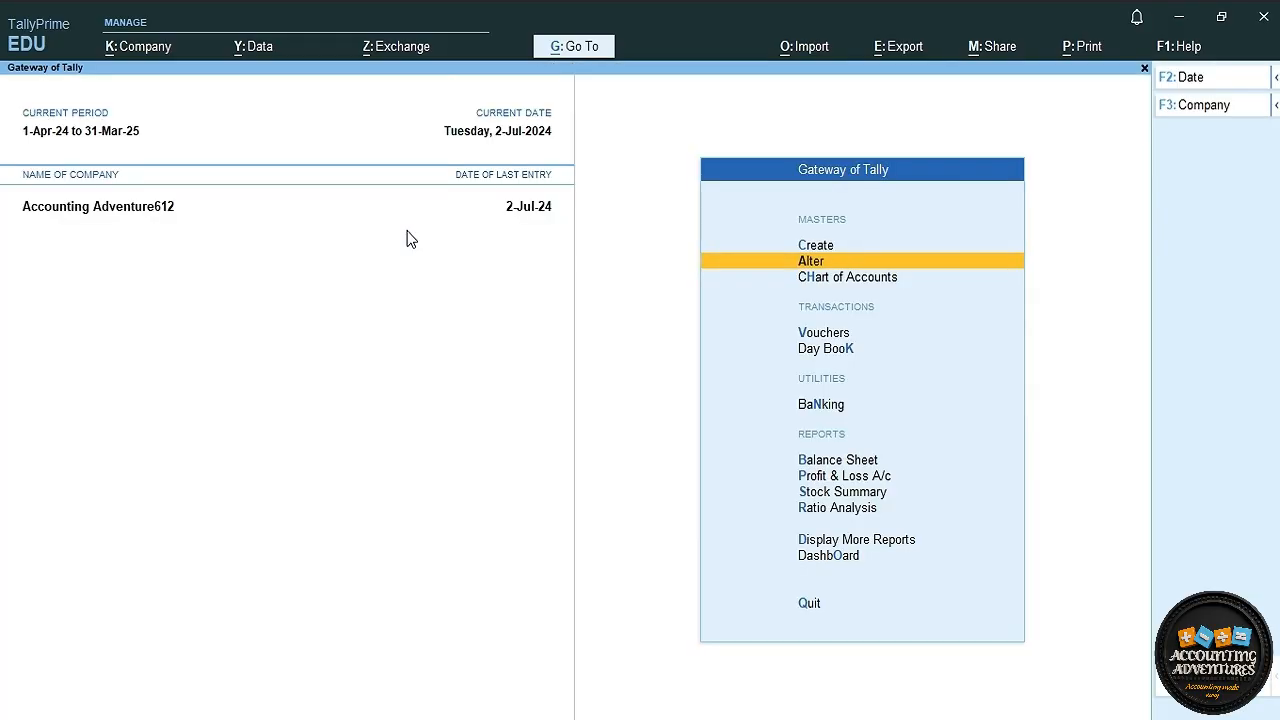
Open a new sales voucher.
key(v)
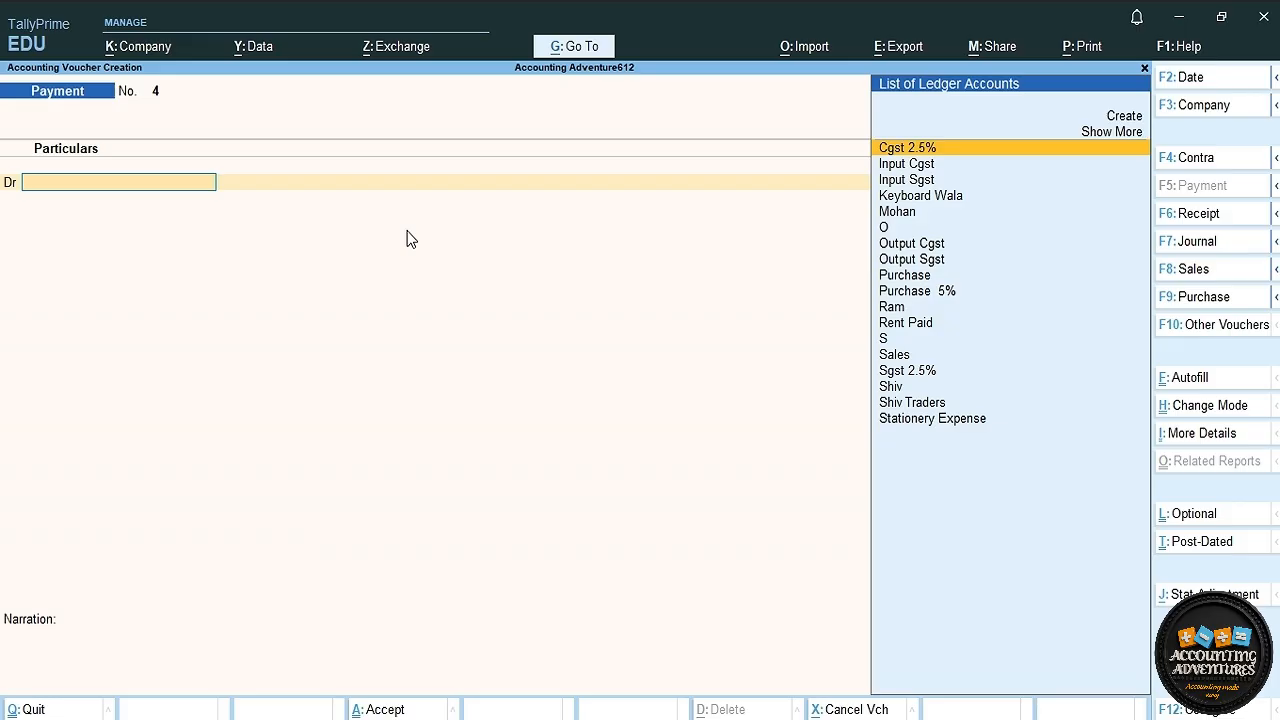
key(F8)
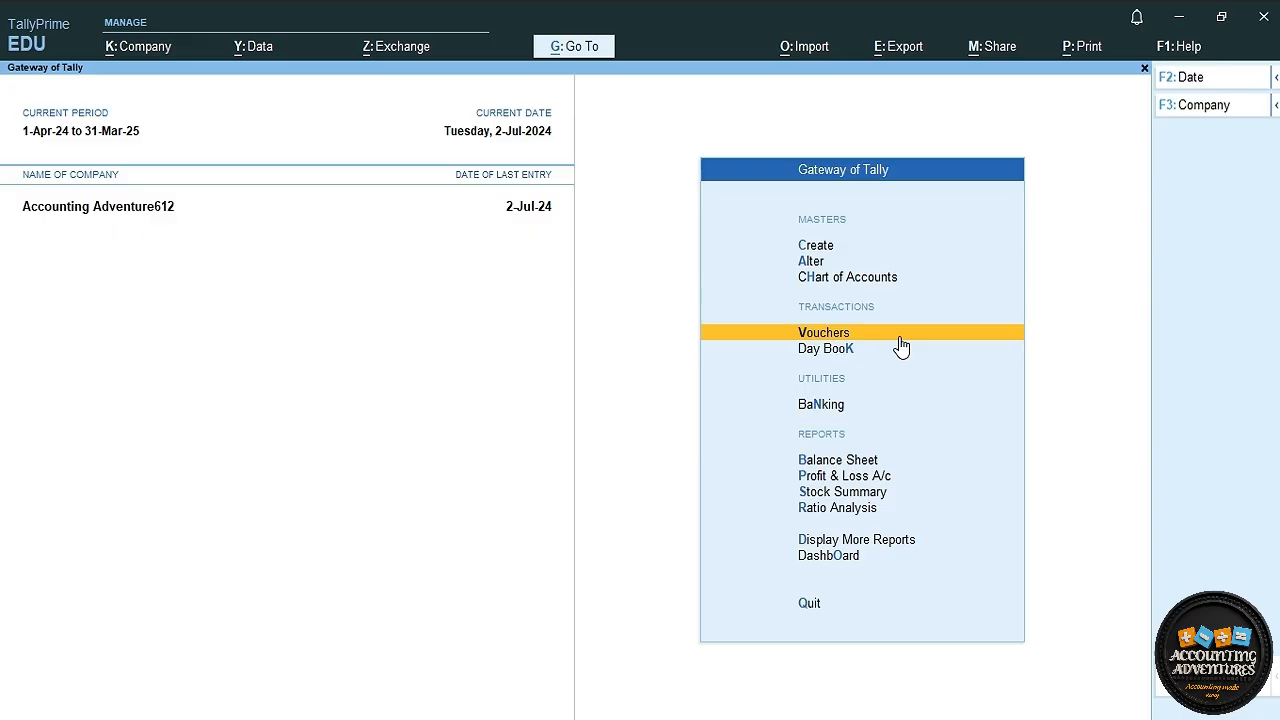
Start creating a new ledger under the accounting masters.
key(Up)
key(Up)
key(Up)
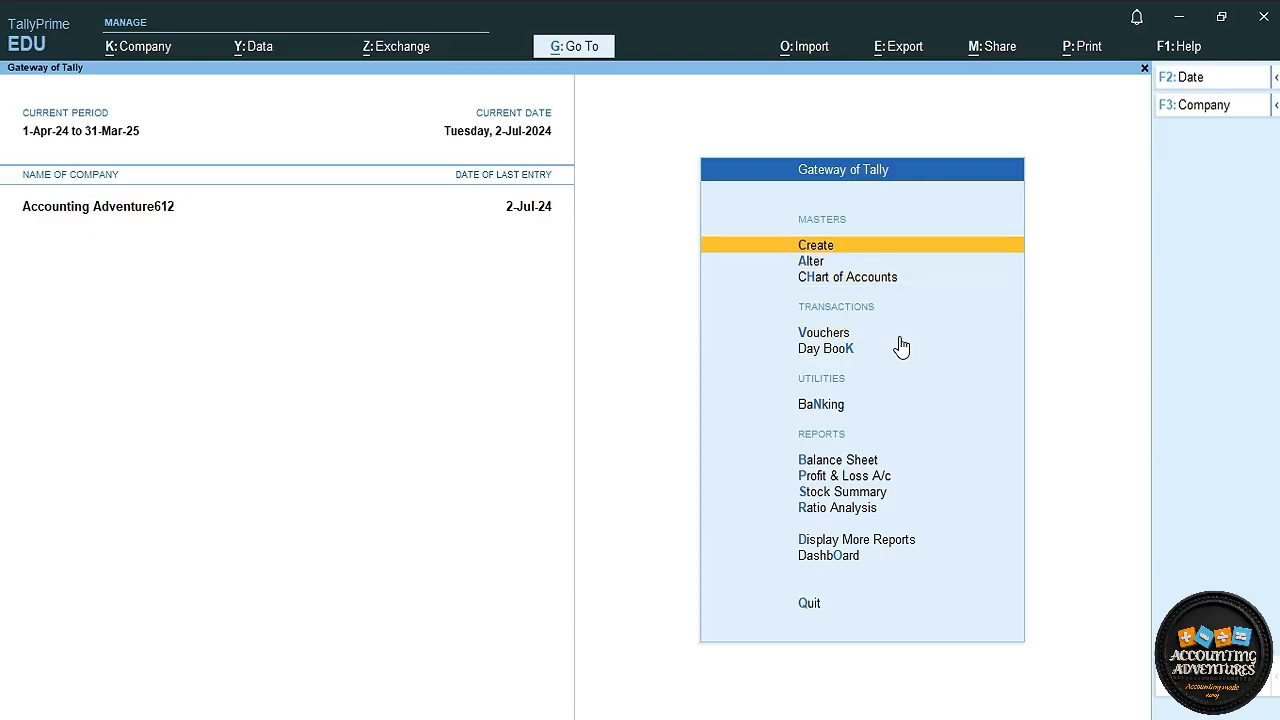
key(Return)
key(Down)
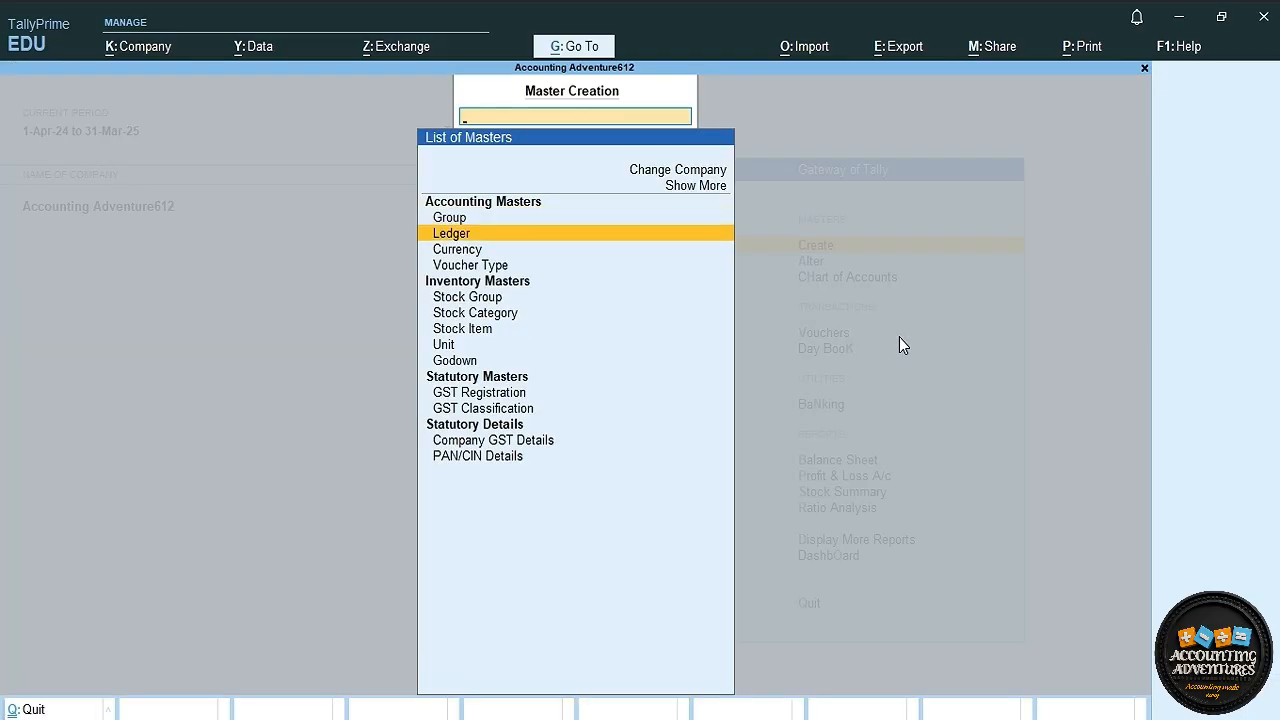
key(Return)
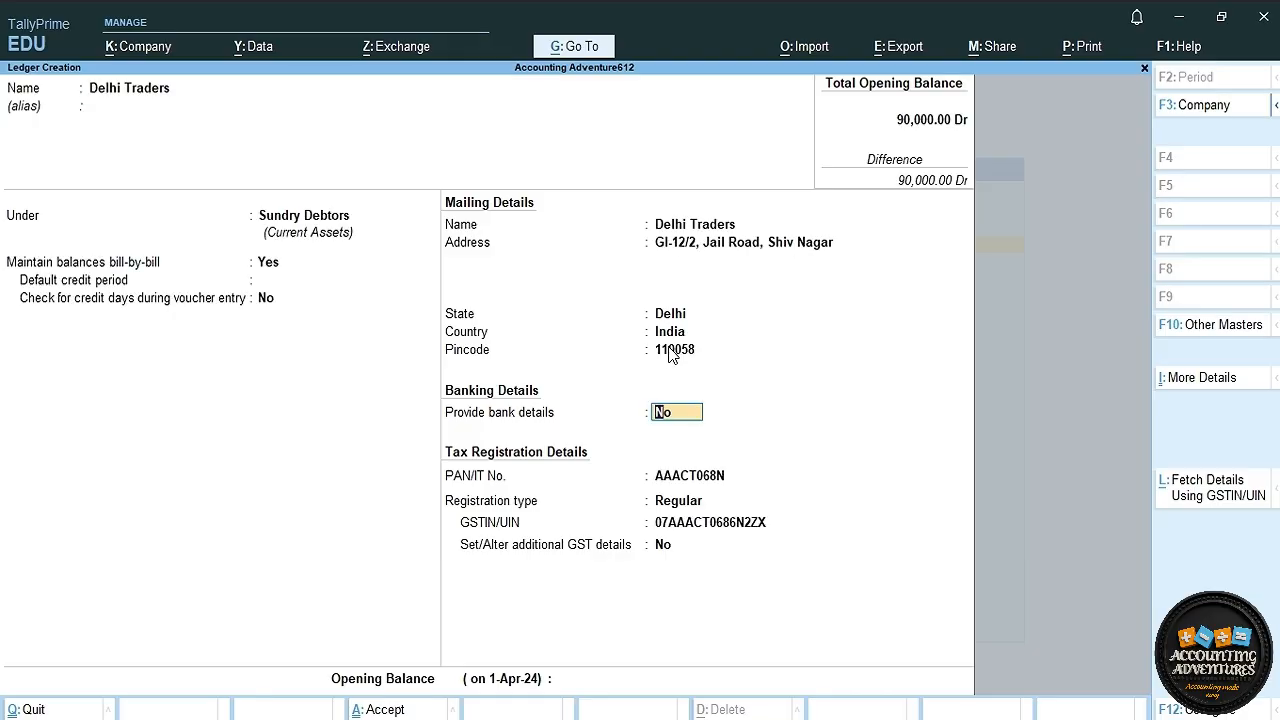
Confirm Regular as the GST registration type of the Delhi Traders ledger.
click(143, 97)
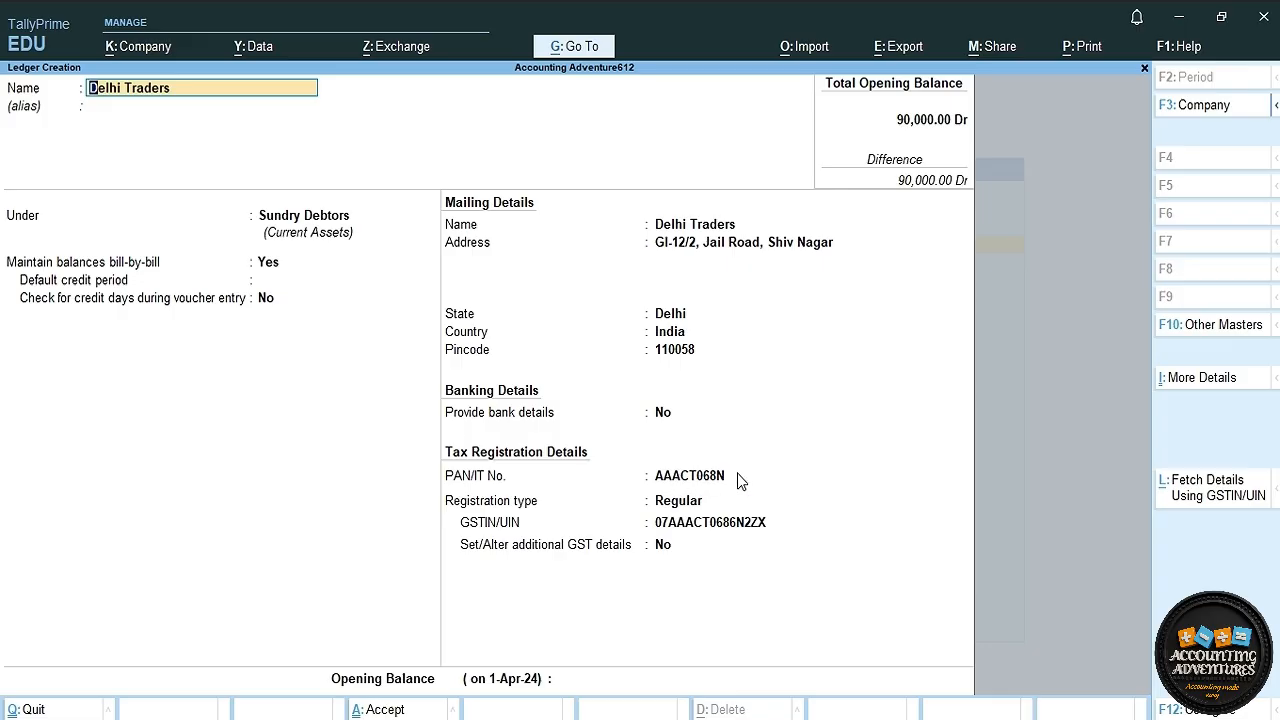
click(672, 502)
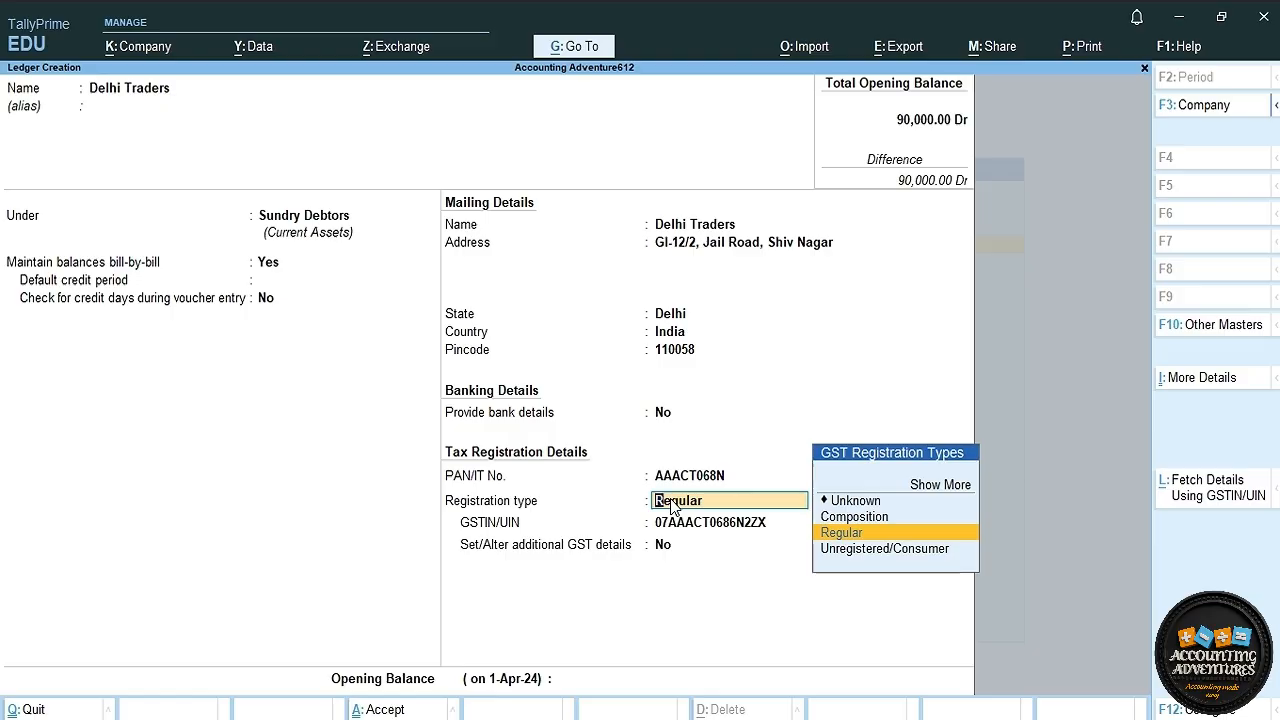
key(Return)
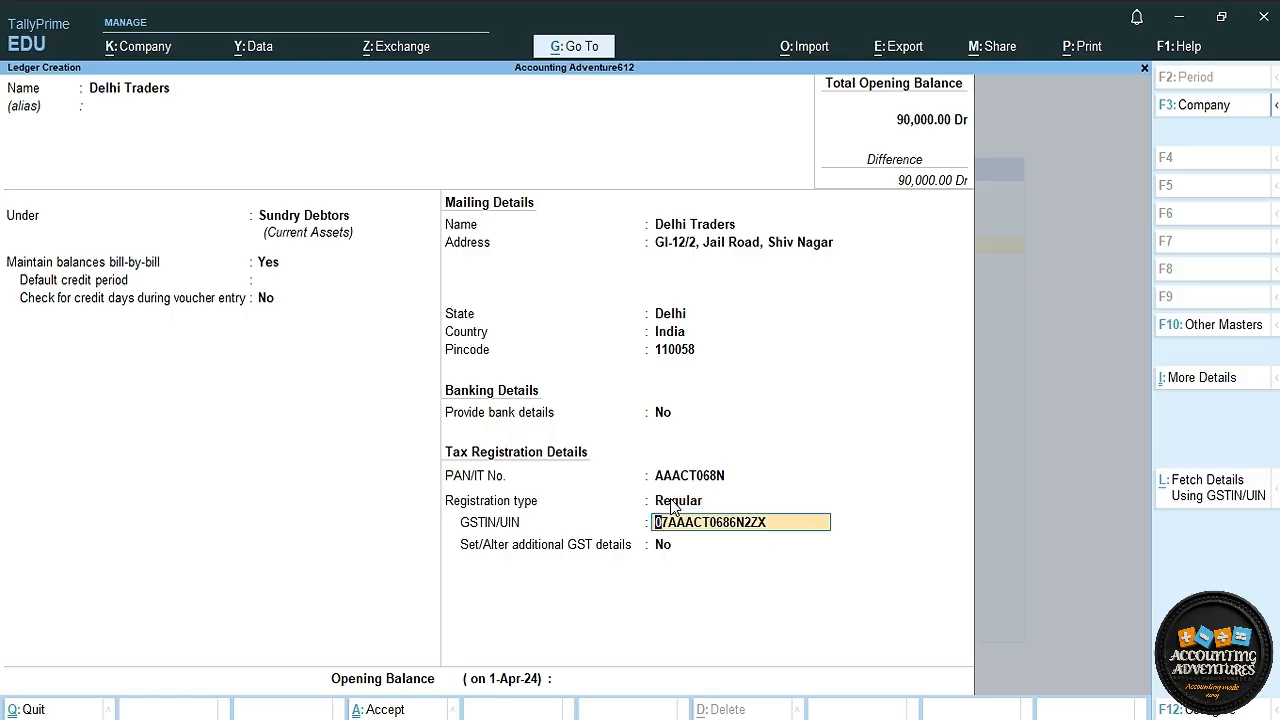
Save the Delhi Traders ledger with its GSTIN and return to the Gateway of Tally.
key(ctrl)
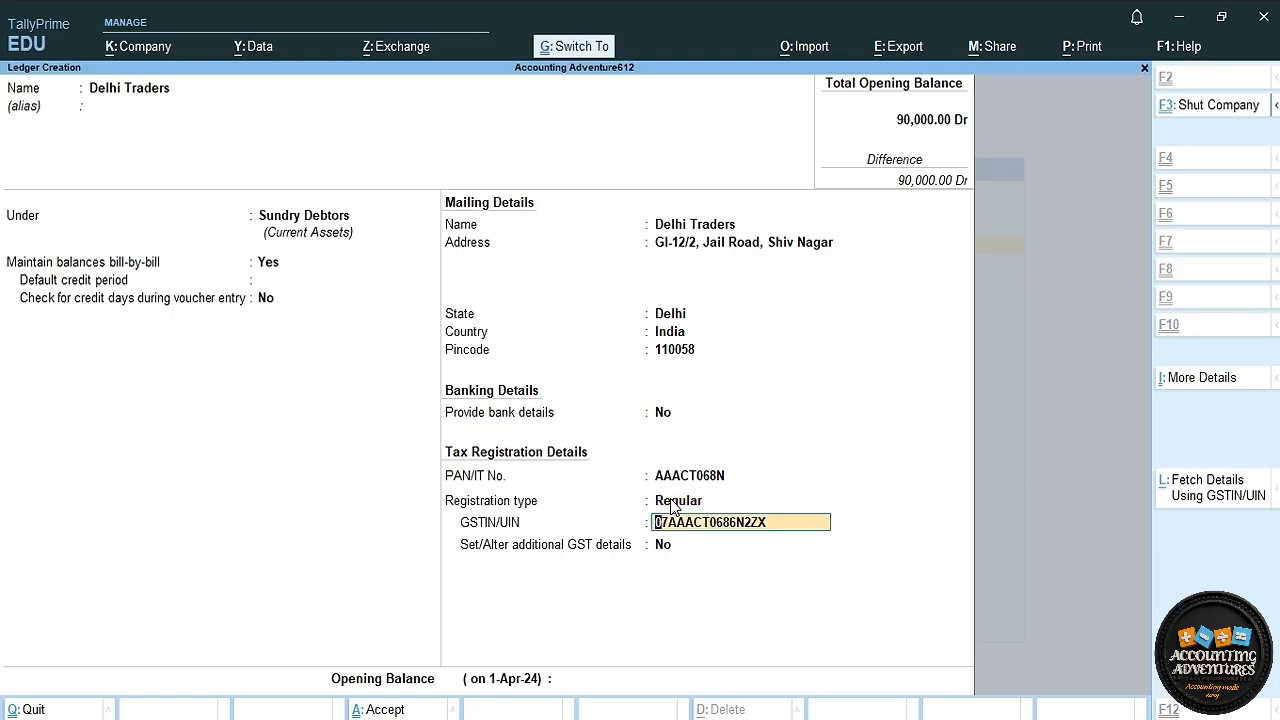
key(ctrl+a)
key(Escape)
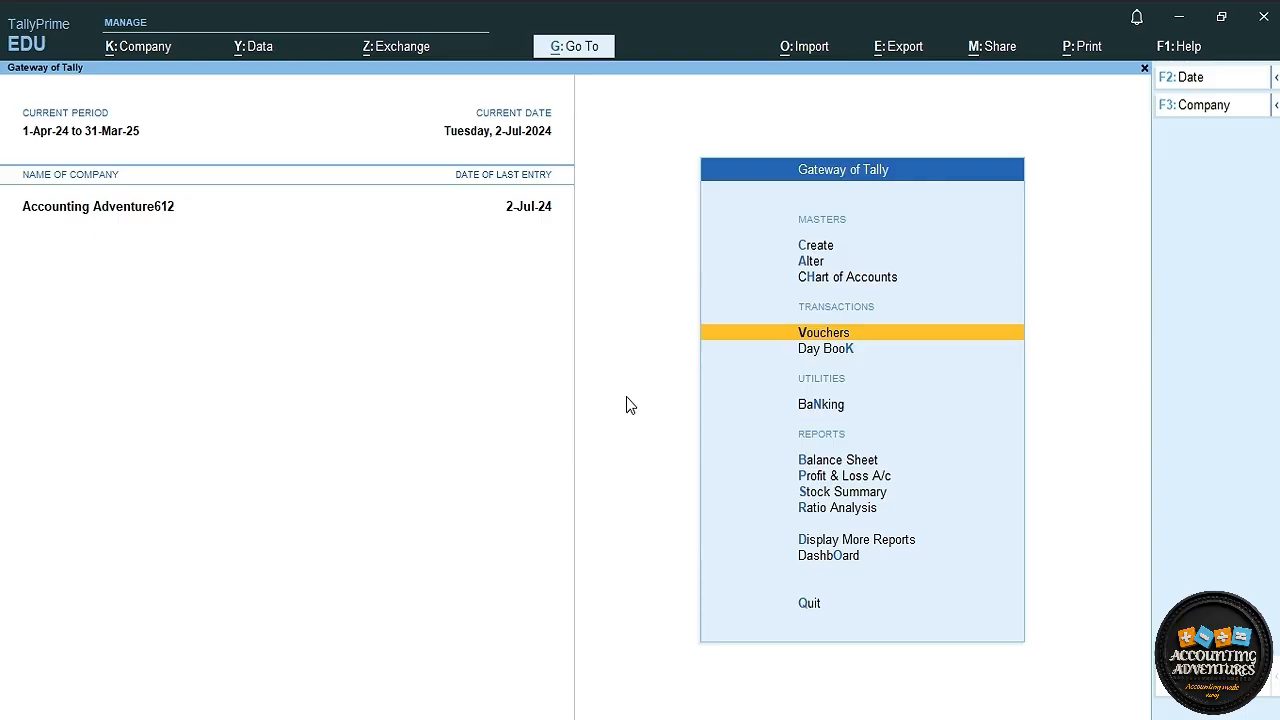
From a new sales voucher, create a Mumbai Retailers ledger under Sundry Debtors in Maharashtra with Regular GST registration and save it.
key(Return)
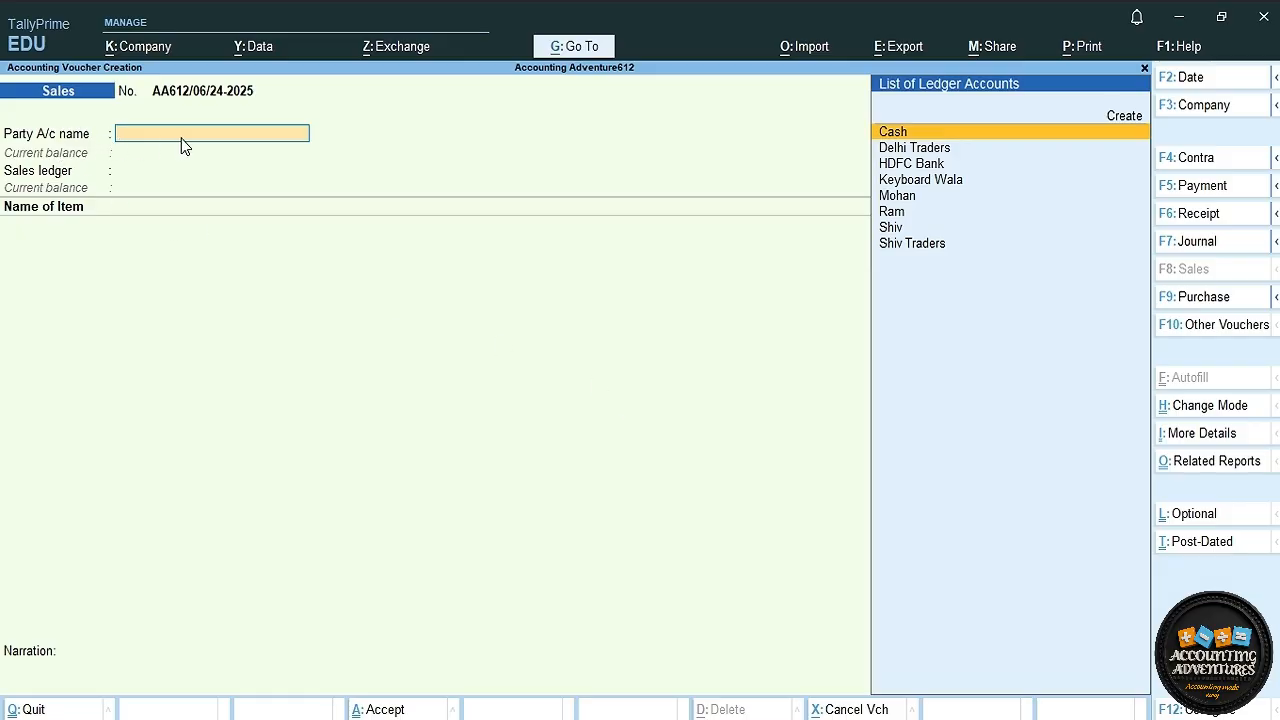
key(alt+c)
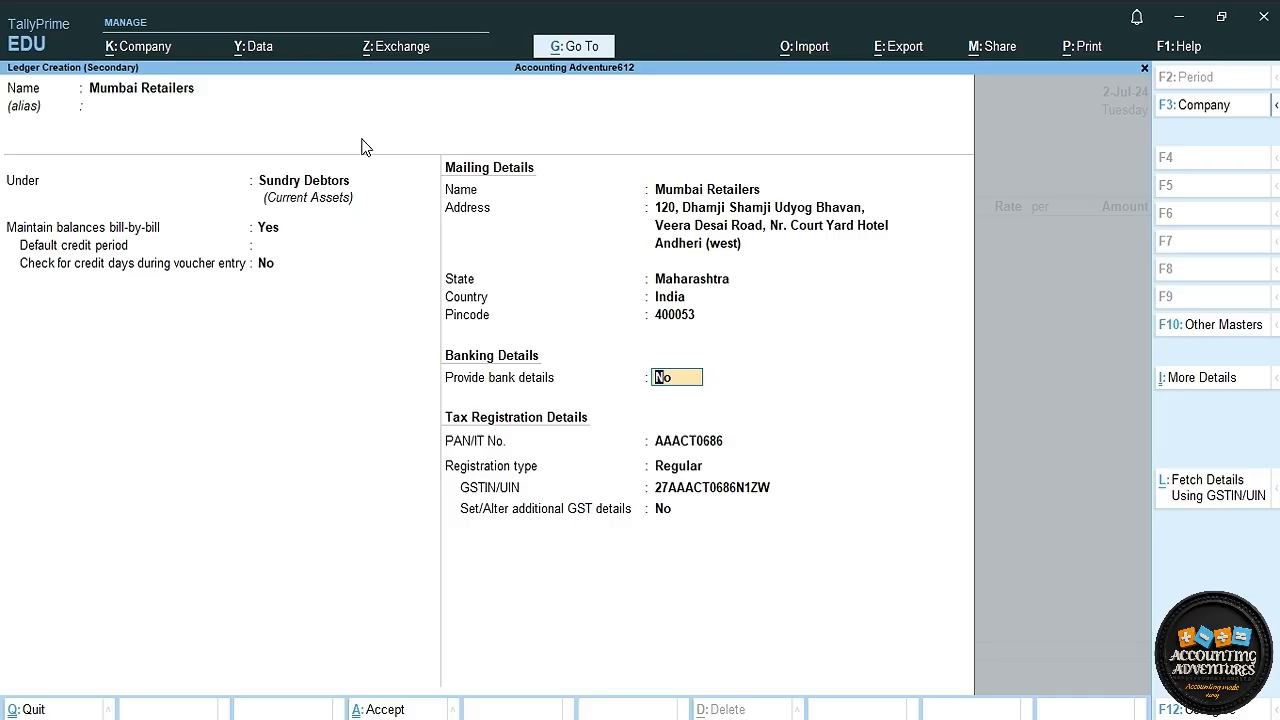
key(ctrl+a)
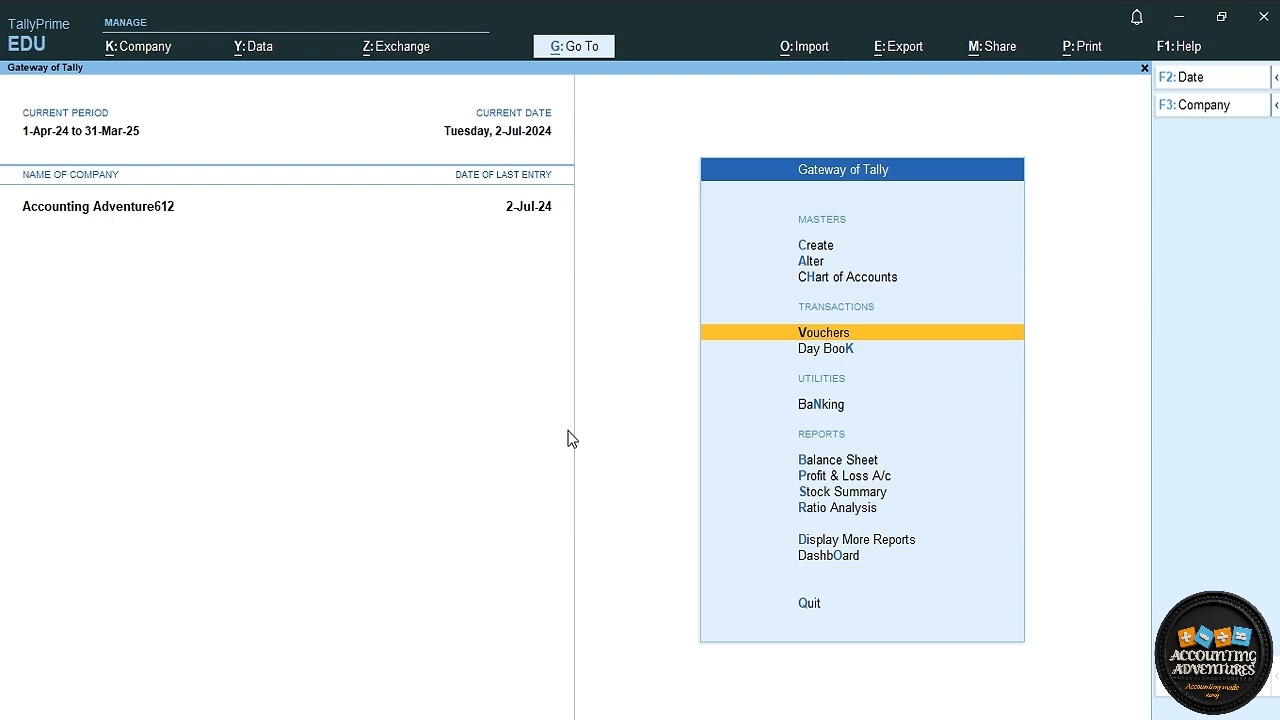
From a new sales voucher, create a Gujarat Traders ledger under Sundry Debtors in Gujarat with GST registration type Unregistered/Consumer.
key(Return)
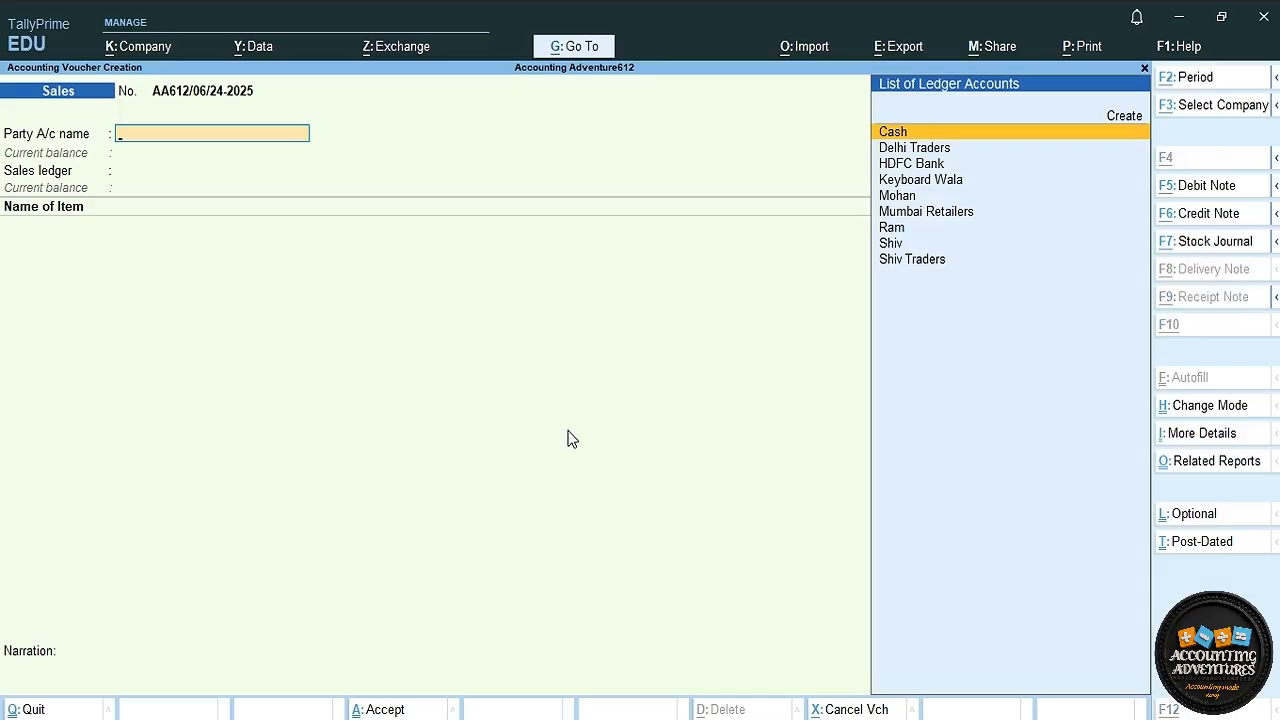
key(alt+c)
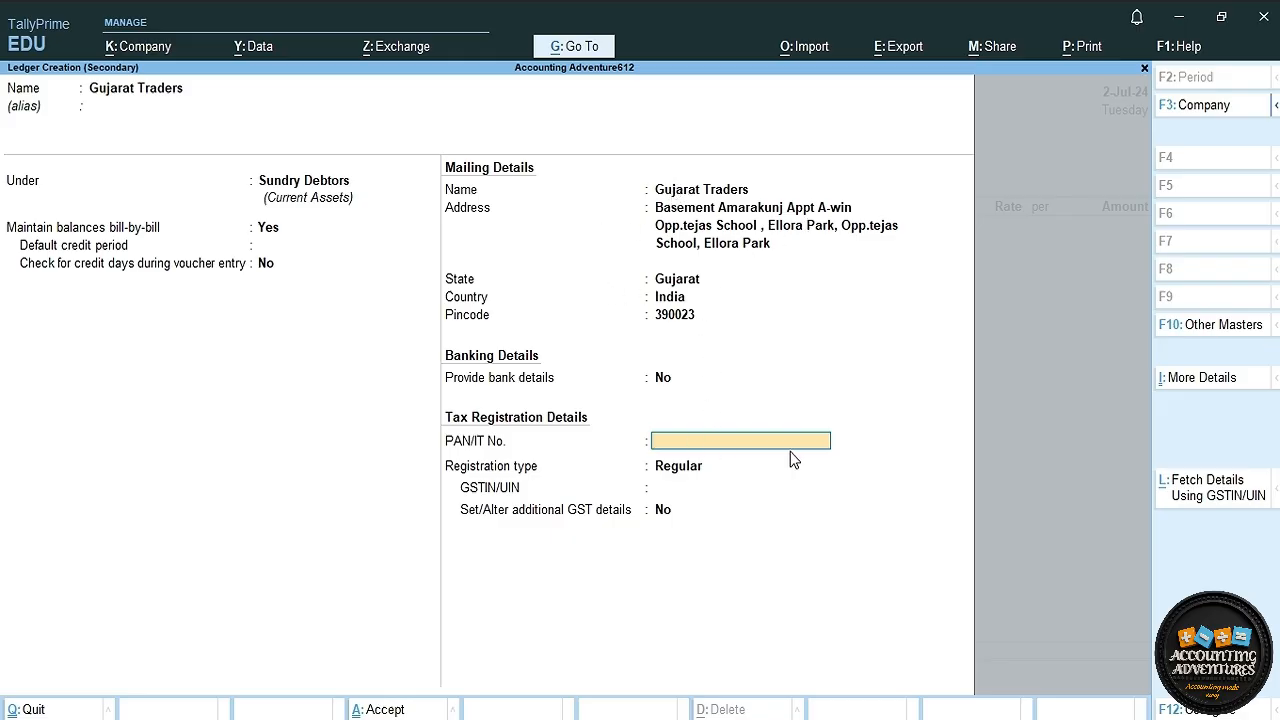
click(684, 474)
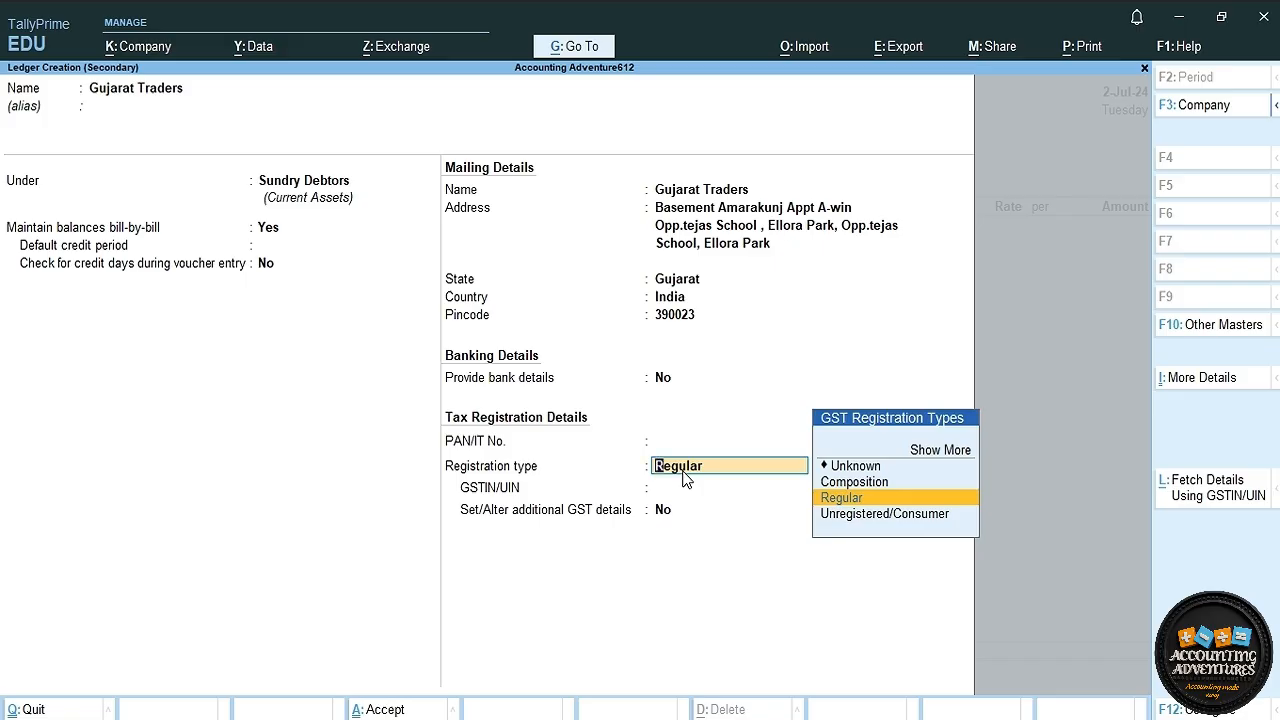
key(Down)
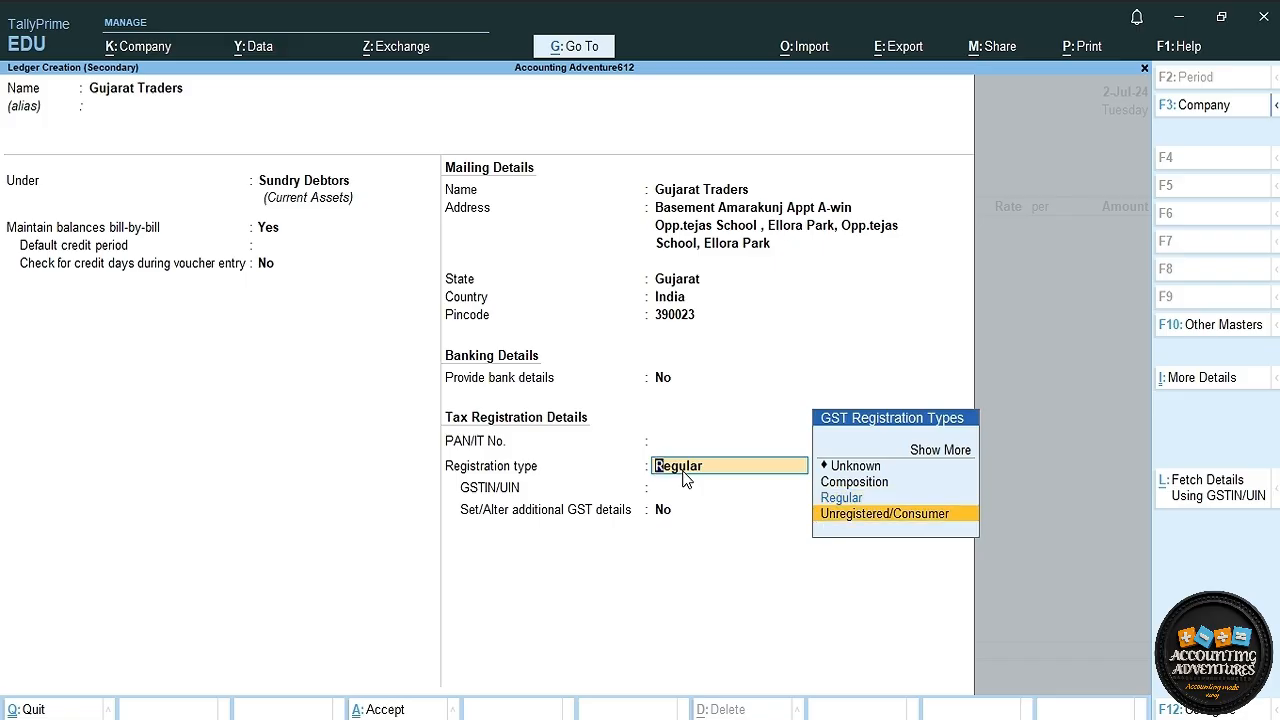
key(Return)
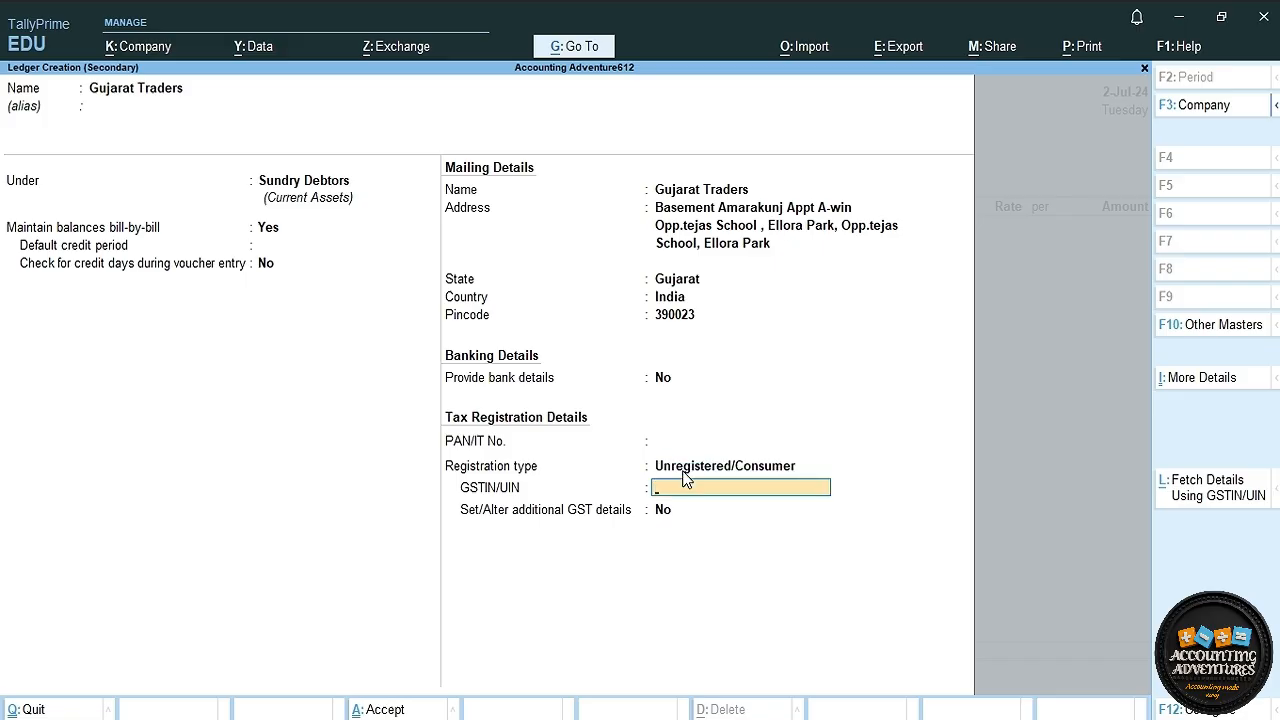
Switch the GST registration type of the Gujarat Traders ledger back to Regular.
click(684, 474)
key(Up)
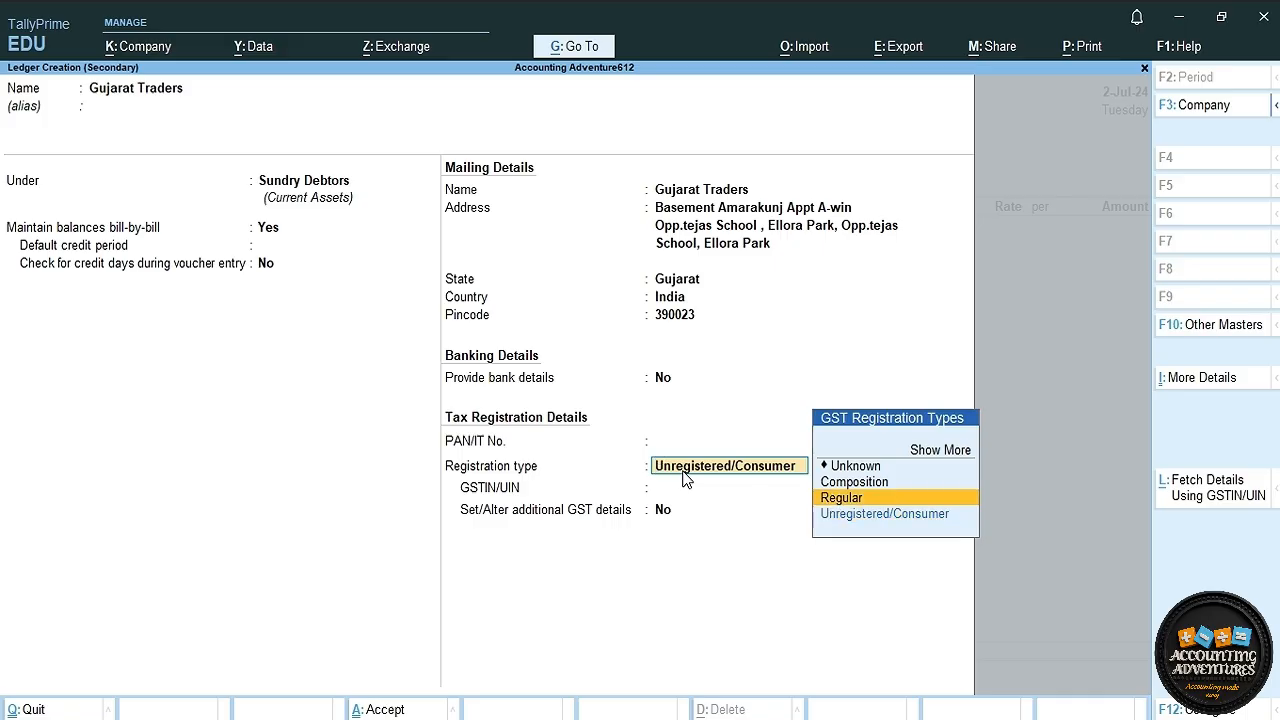
key(Return)
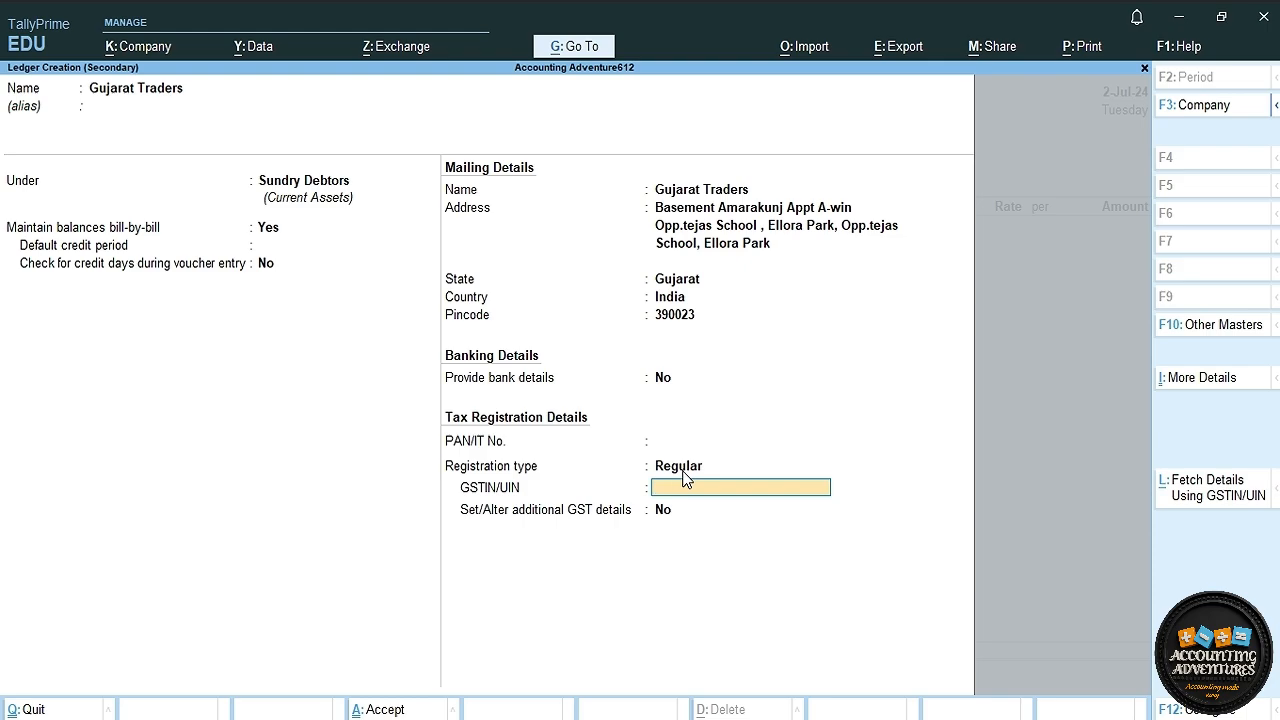
Set Gujarat Traders' registration type to Unregistered/Consumer, save the ledger and accept the voucher's party details.
click(684, 476)
key(Return)
key(ctrl+a)
key(ctrl+a)
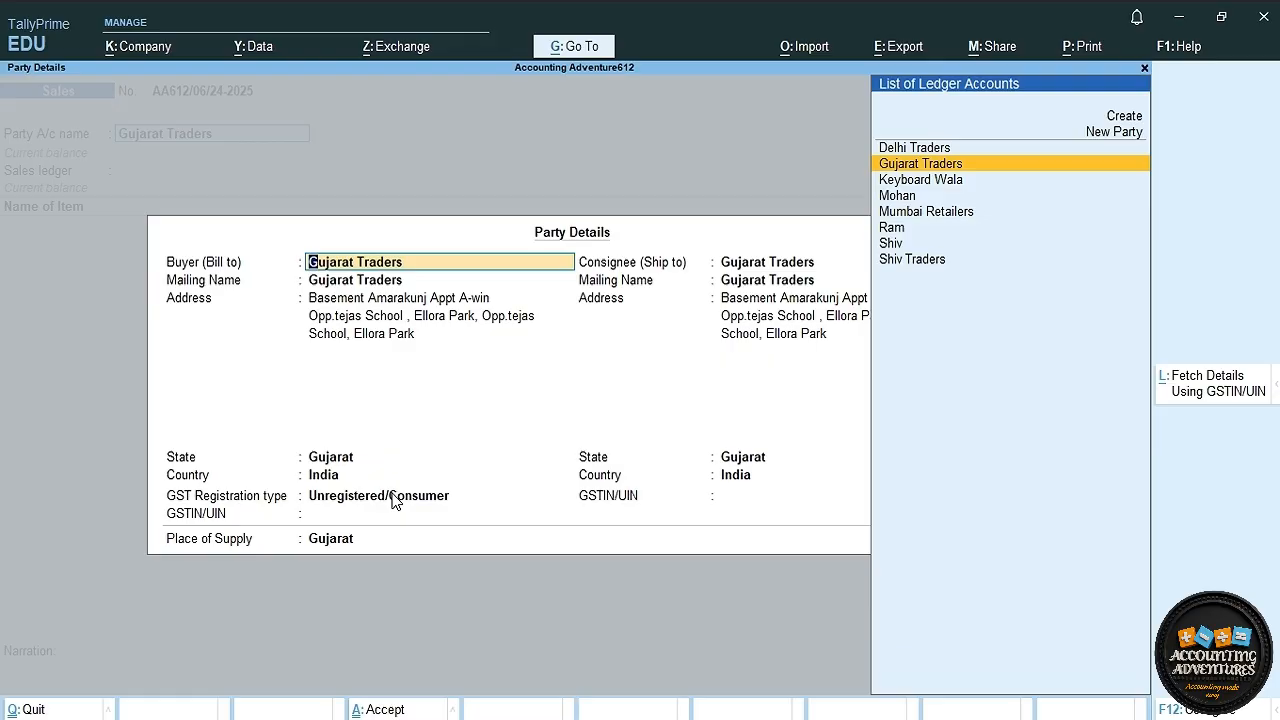
key(ctrl+a)
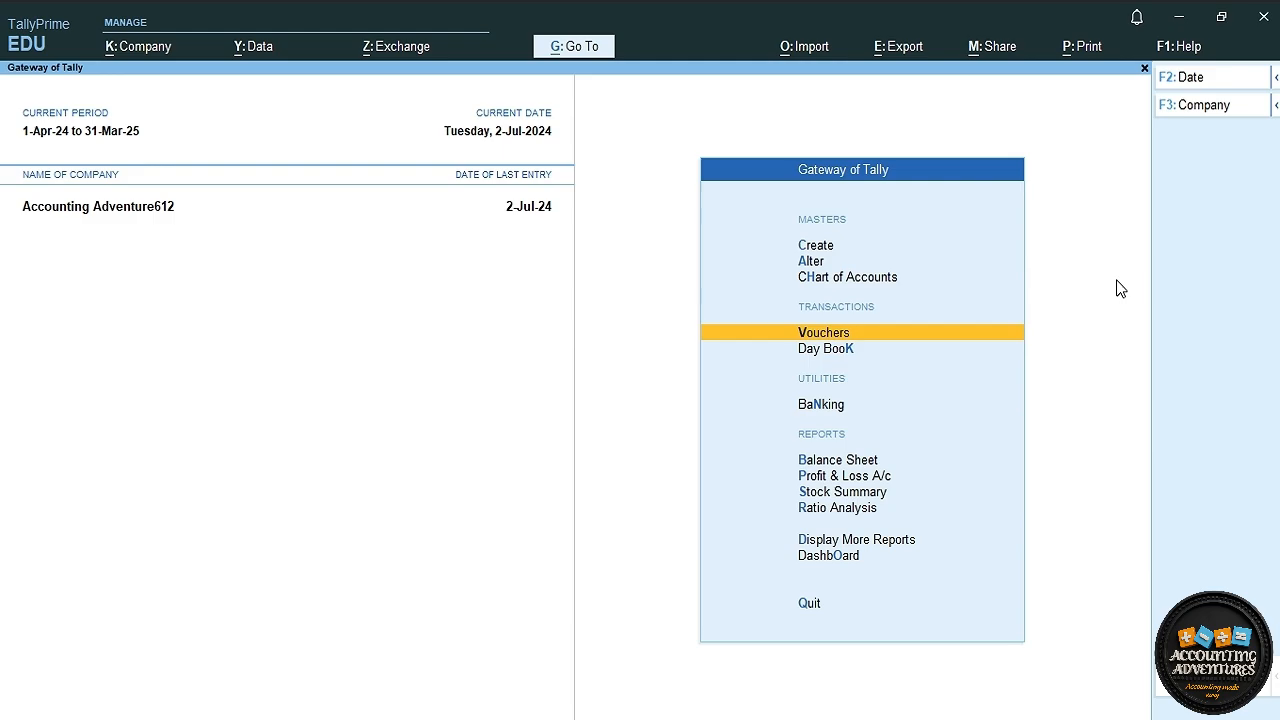
Start a sales voucher for Delhi Traders, keeping its default dispatch and party details and using the Sales ledger.
key(Up)
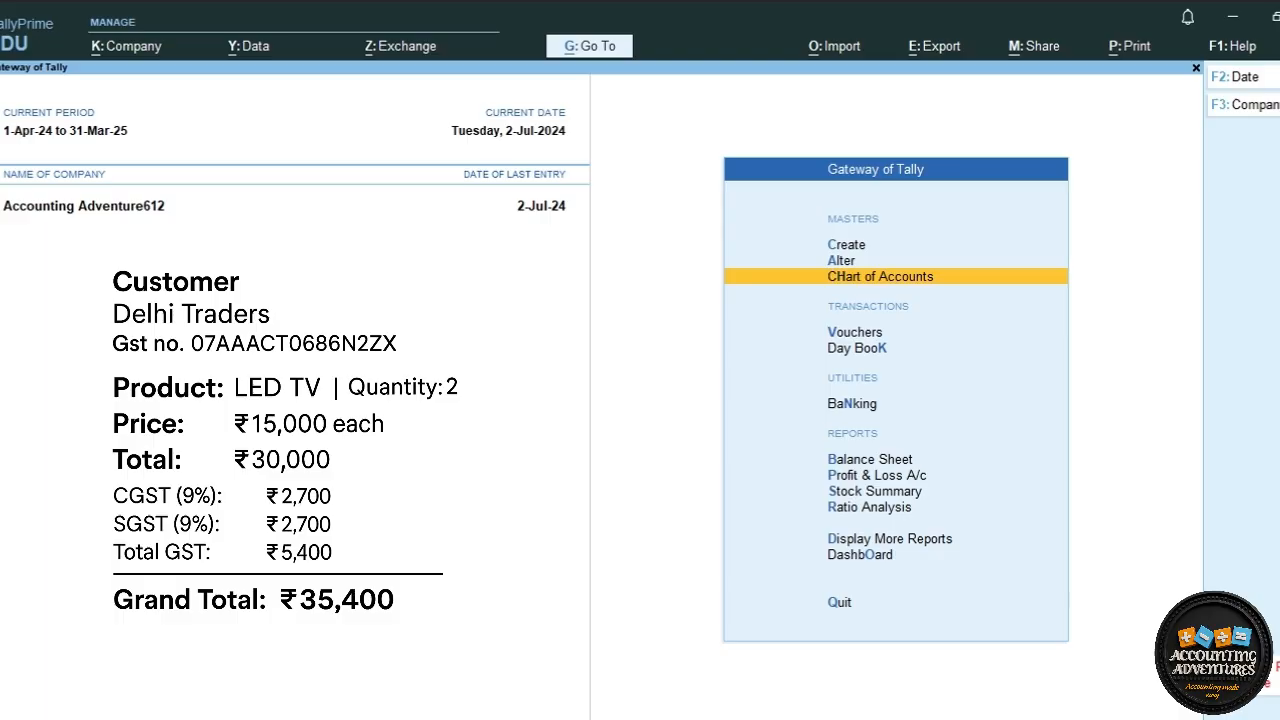
key(Down)
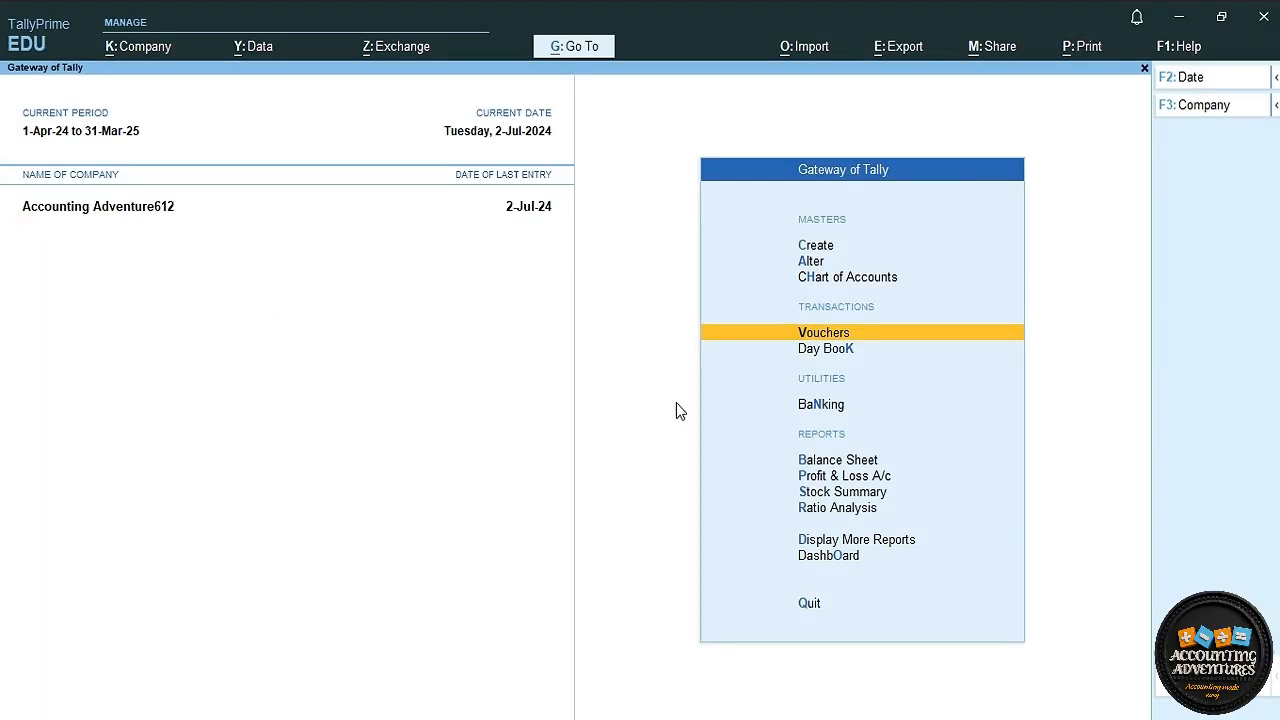
key(Return)
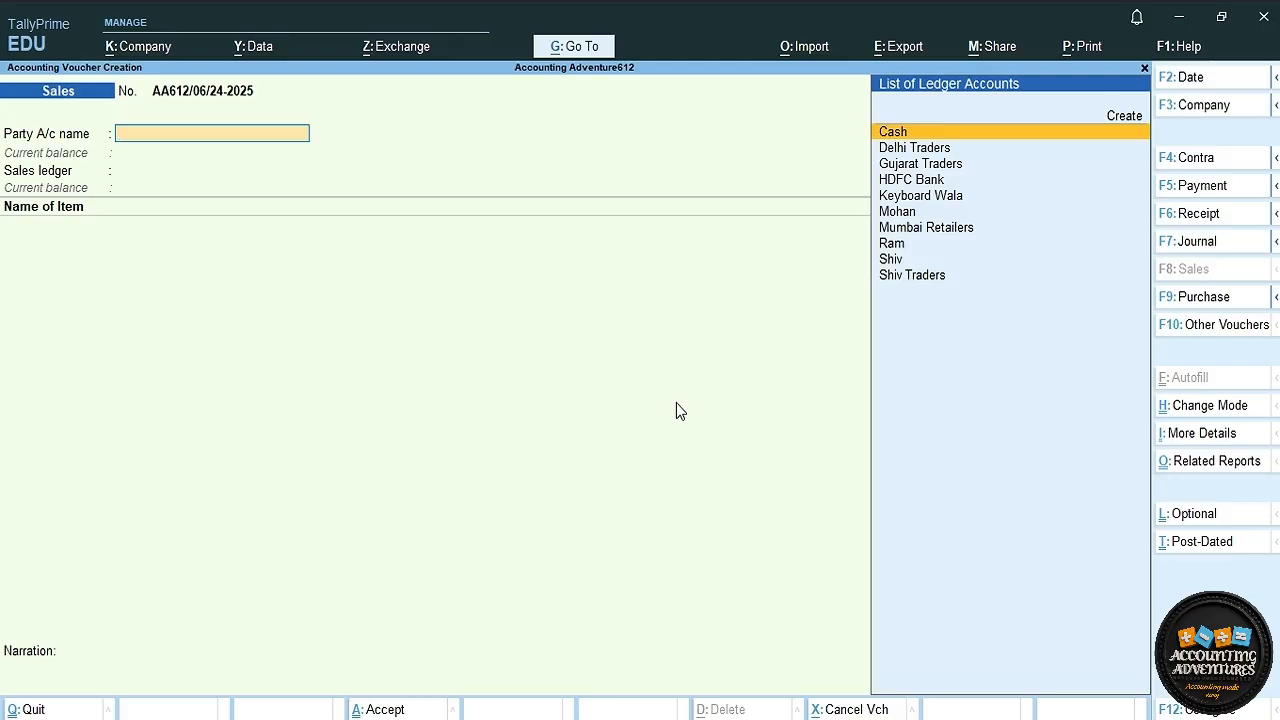
key(Down)
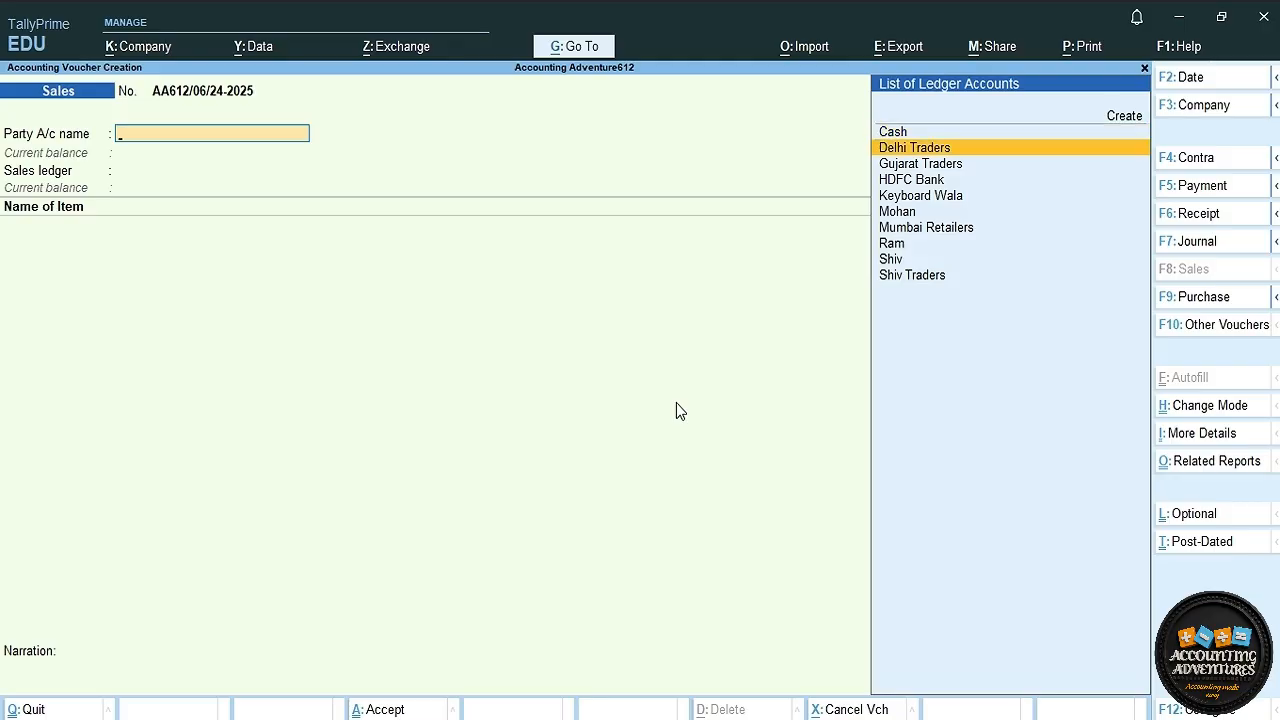
key(Return)
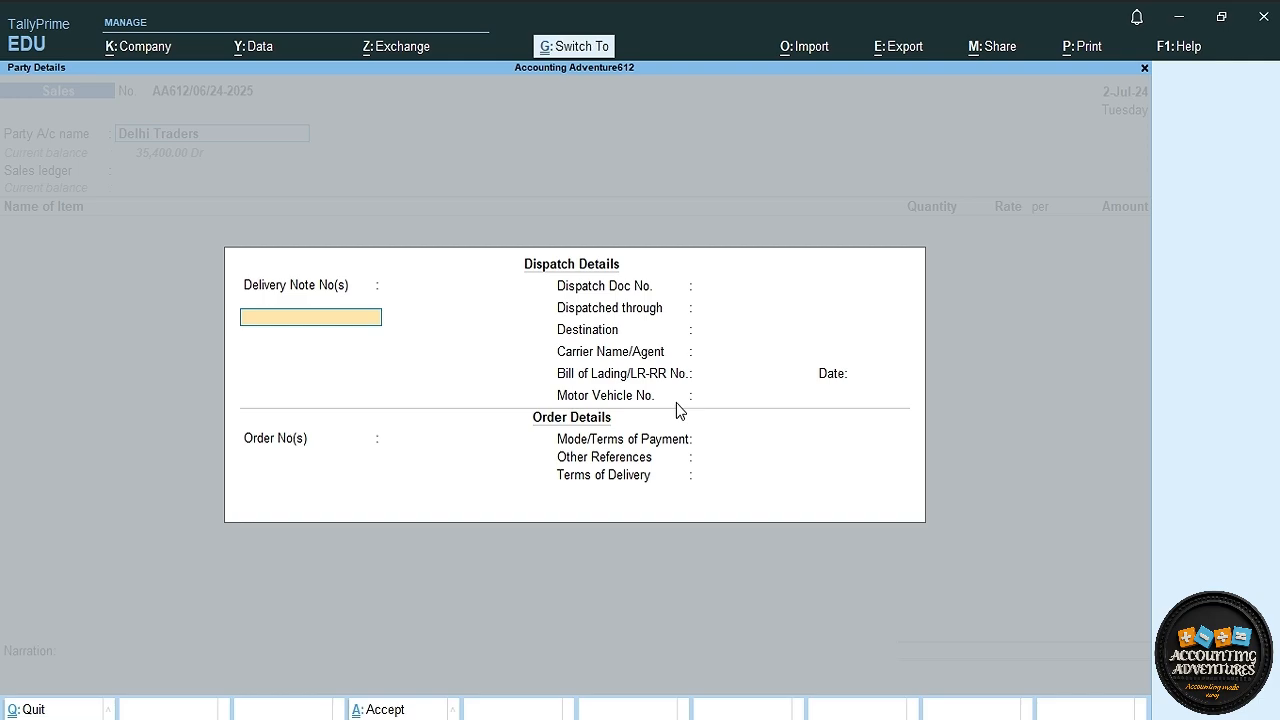
key(ctrl+a)
key(Return)
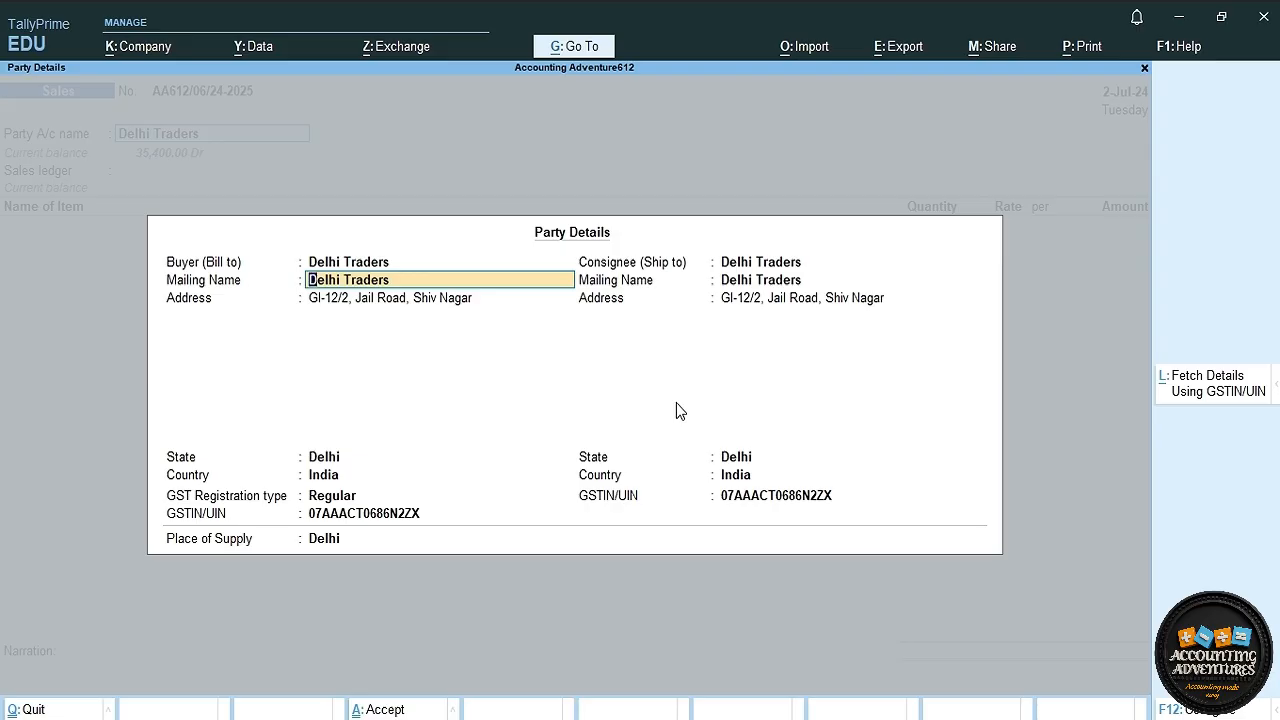
key(ctrl+a)
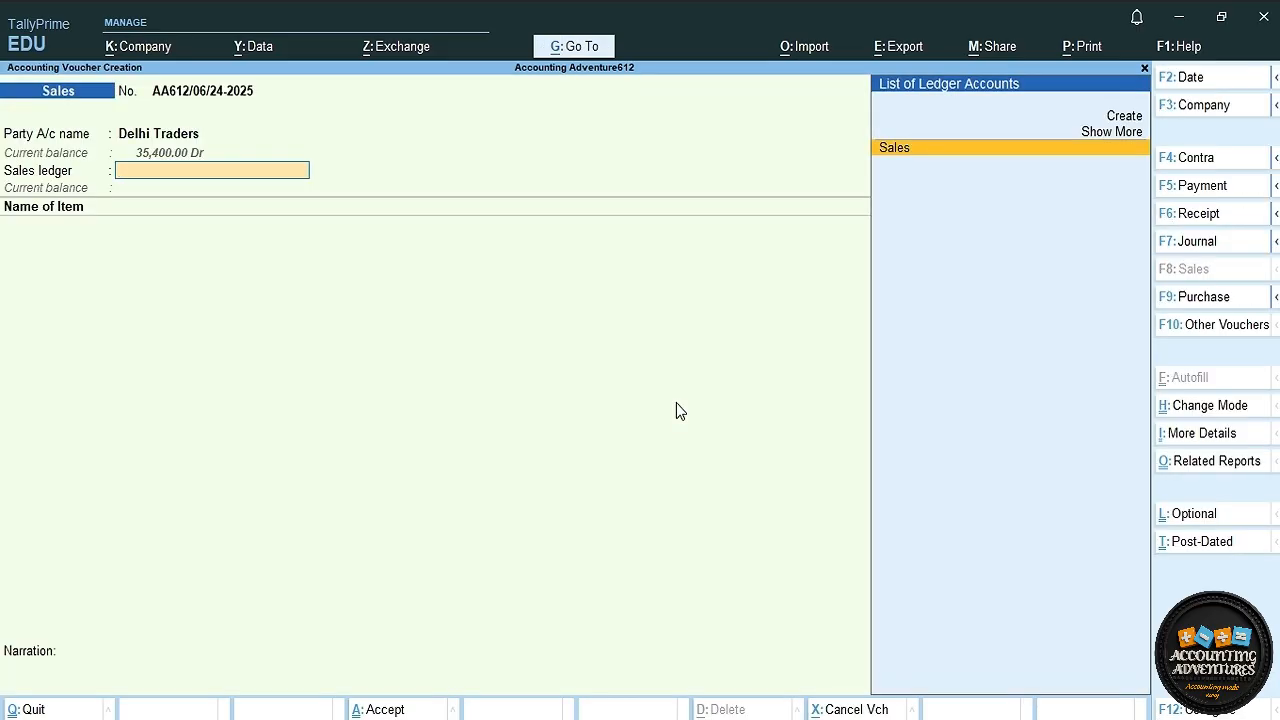
key(Return)
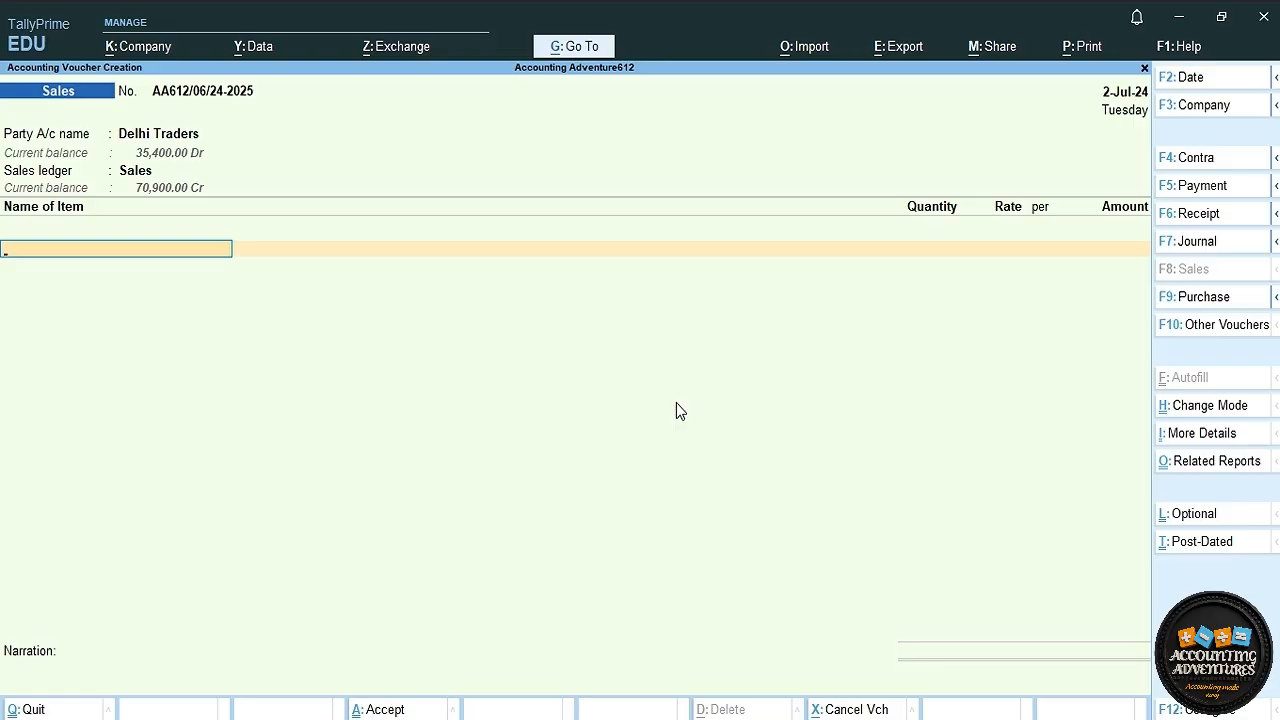
Create a stock item named Led Tv LG from the voucher, under Primary with pc as its unit.
key(alt+c)
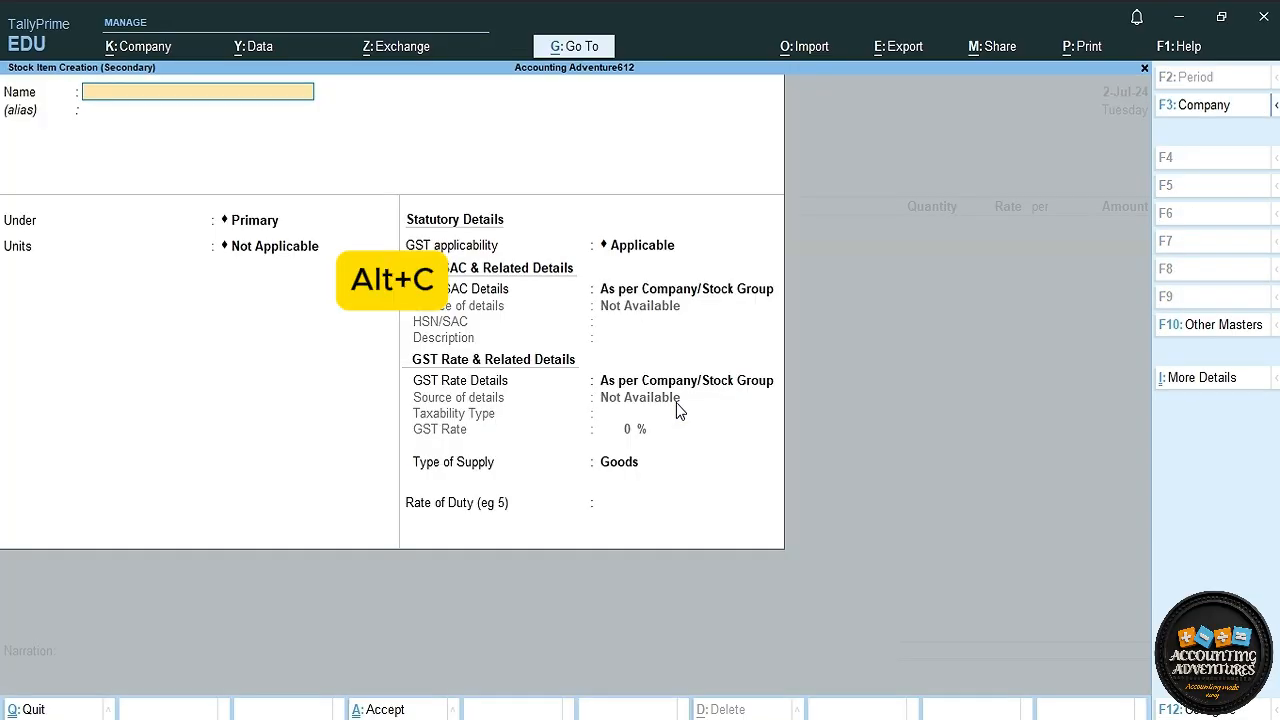
text(Led)
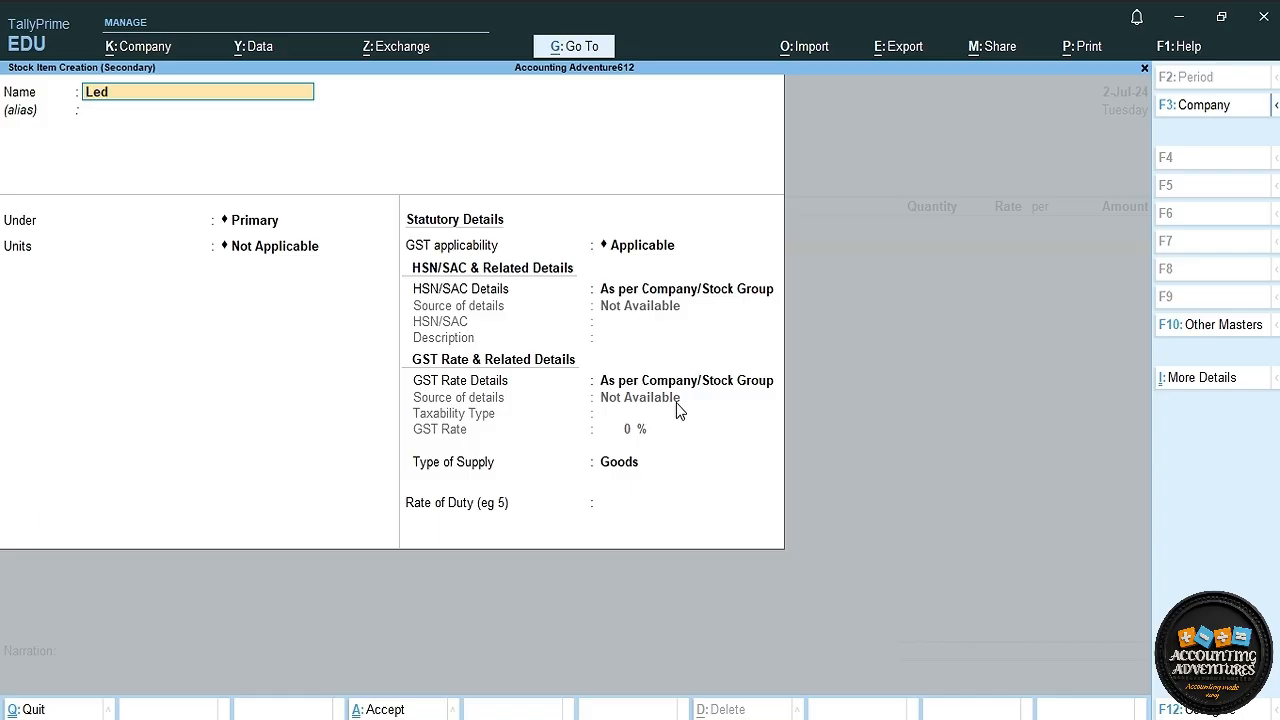
text( T)
text(LG)
key(Return)
key(Return)
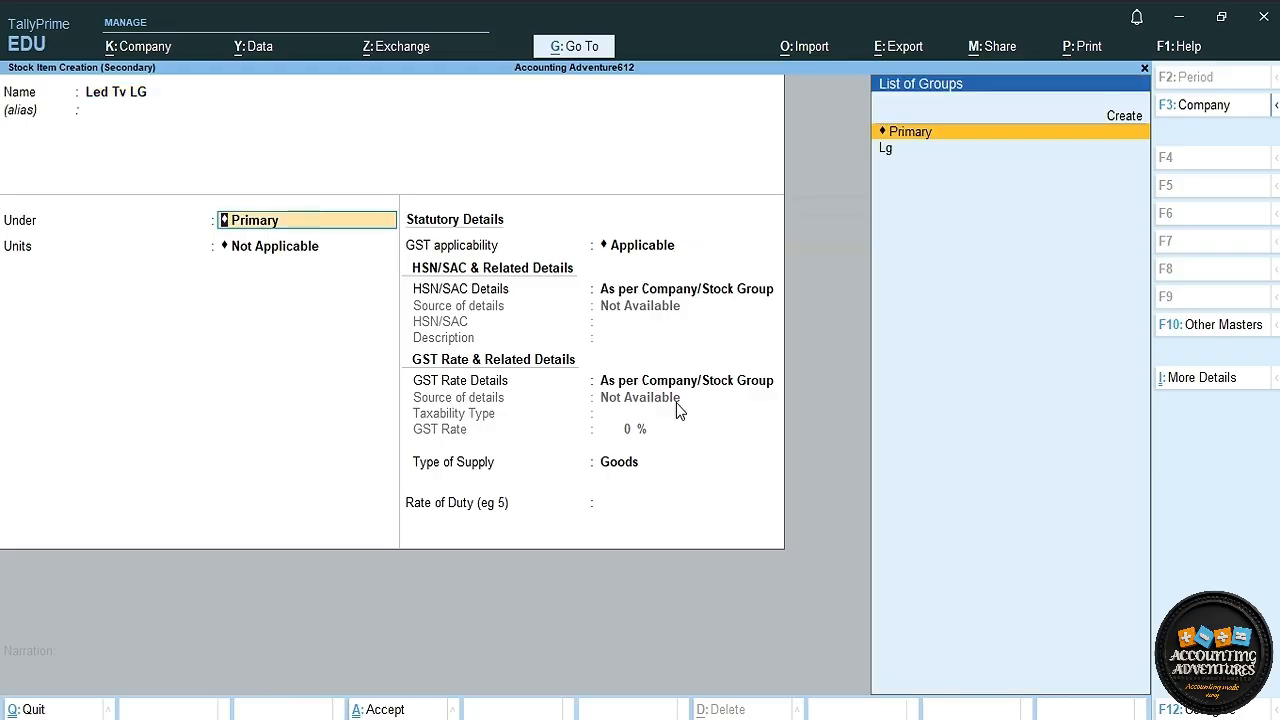
key(Return)
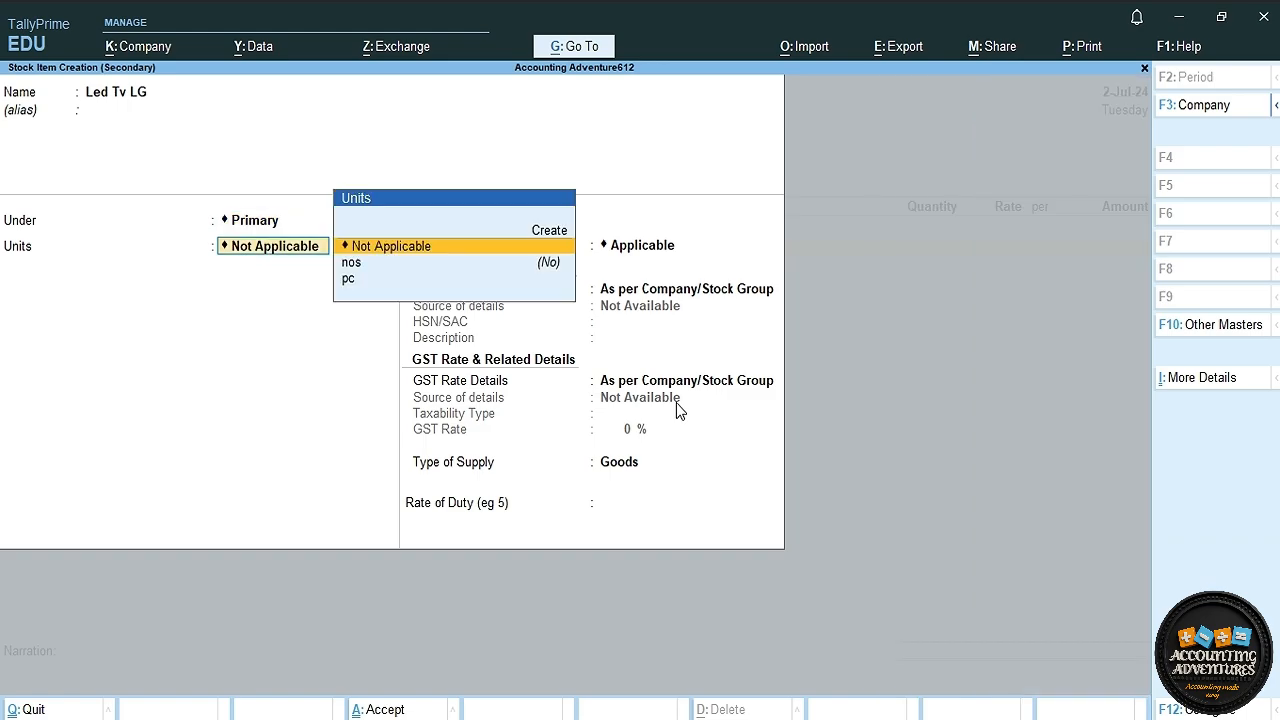
key(Down)
key(Down)
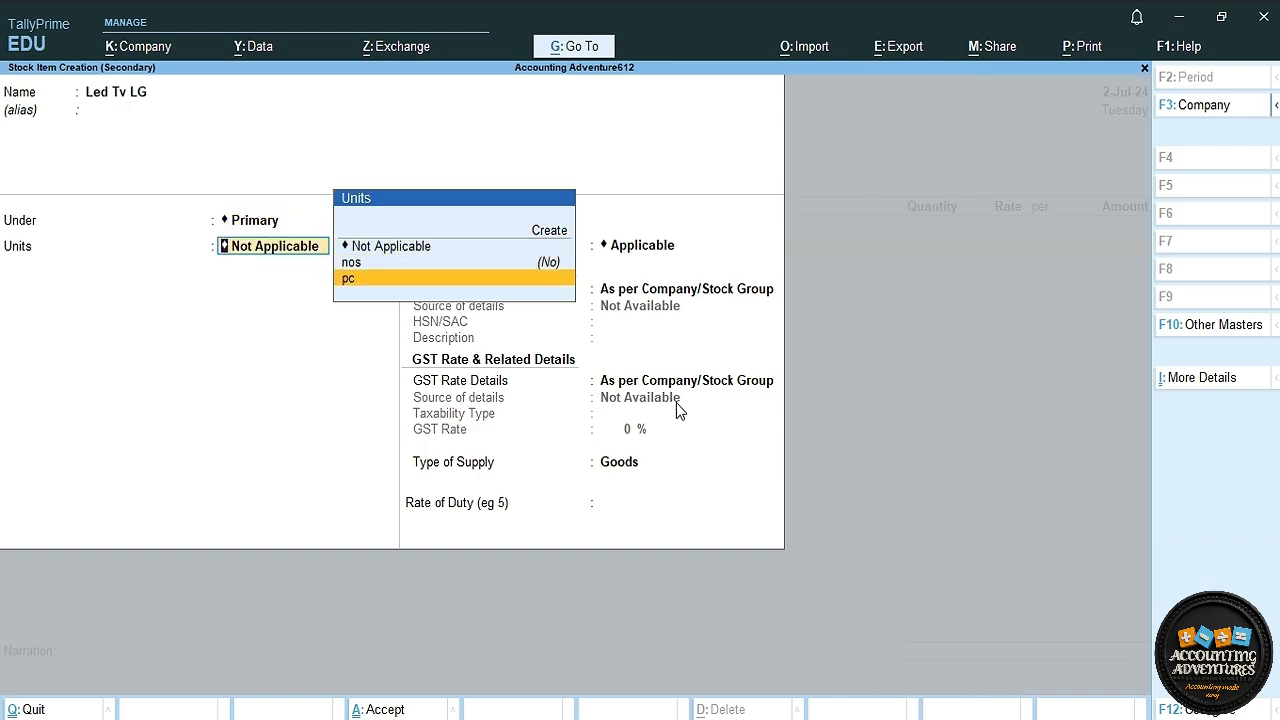
key(Return)
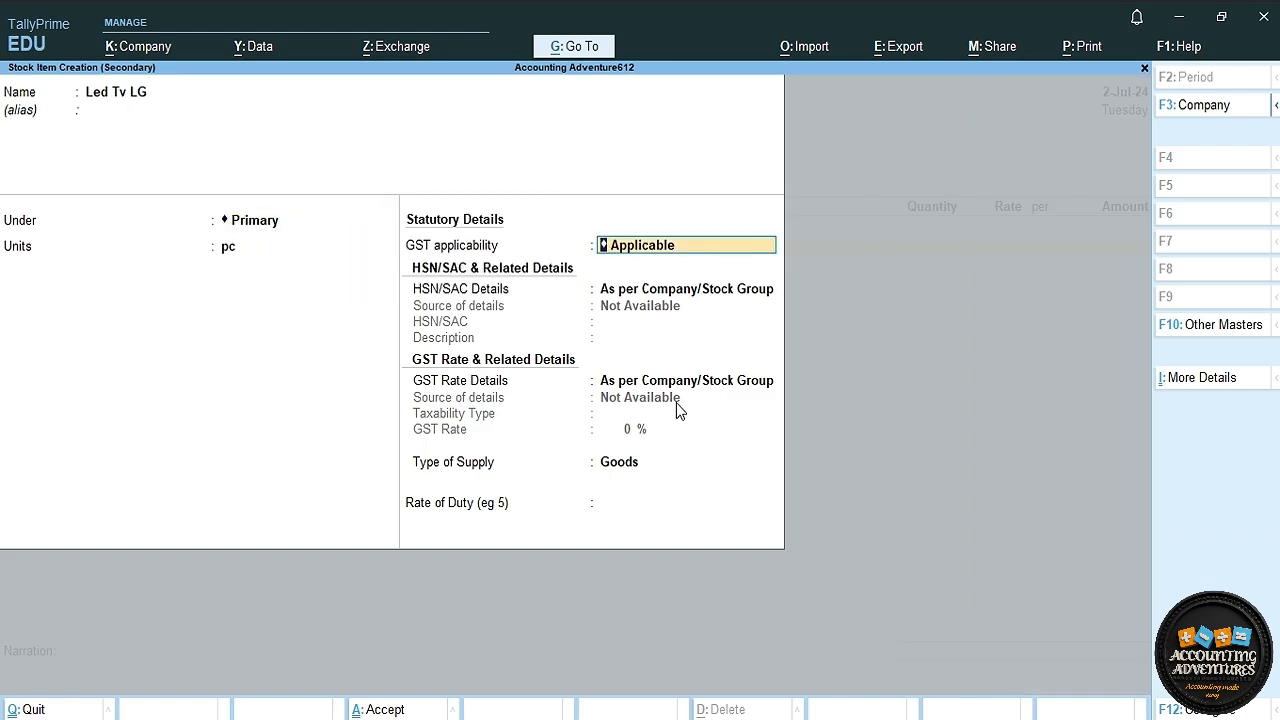
Keep GST applicable for the stock item and specify its HSN/SAC directly as 789562, leaving the description blank.
key(Return)
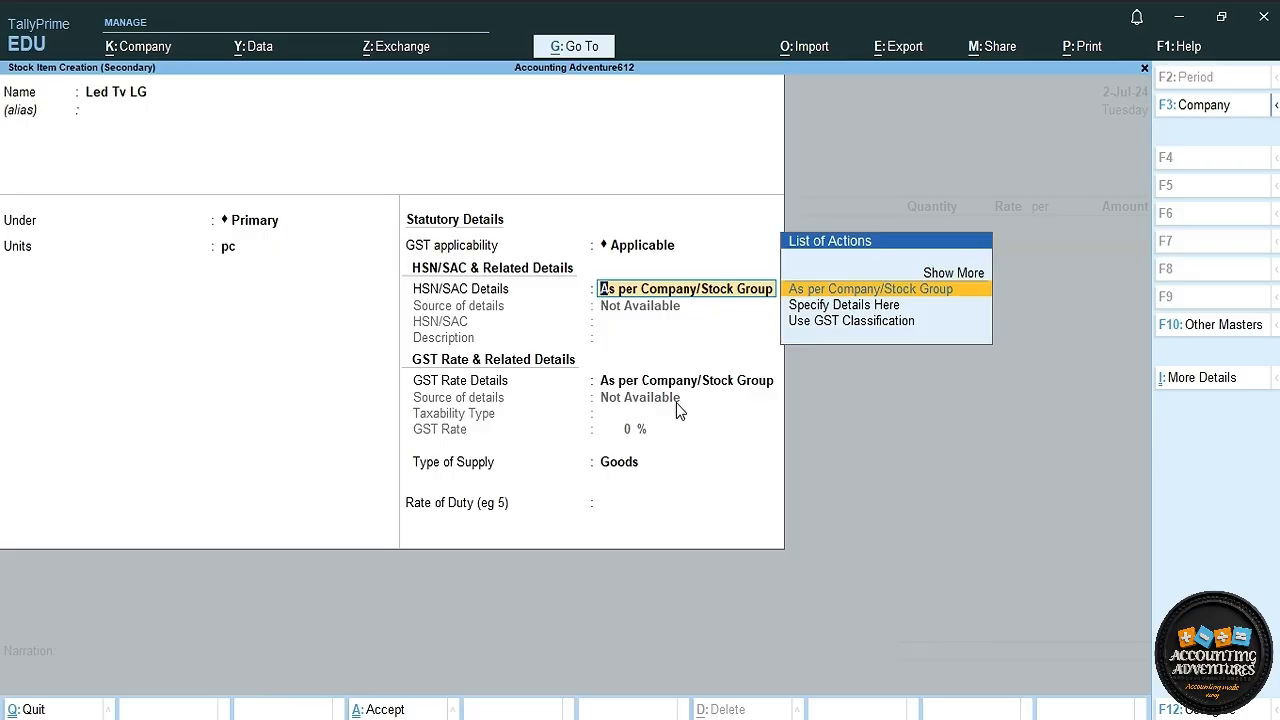
key(Down)
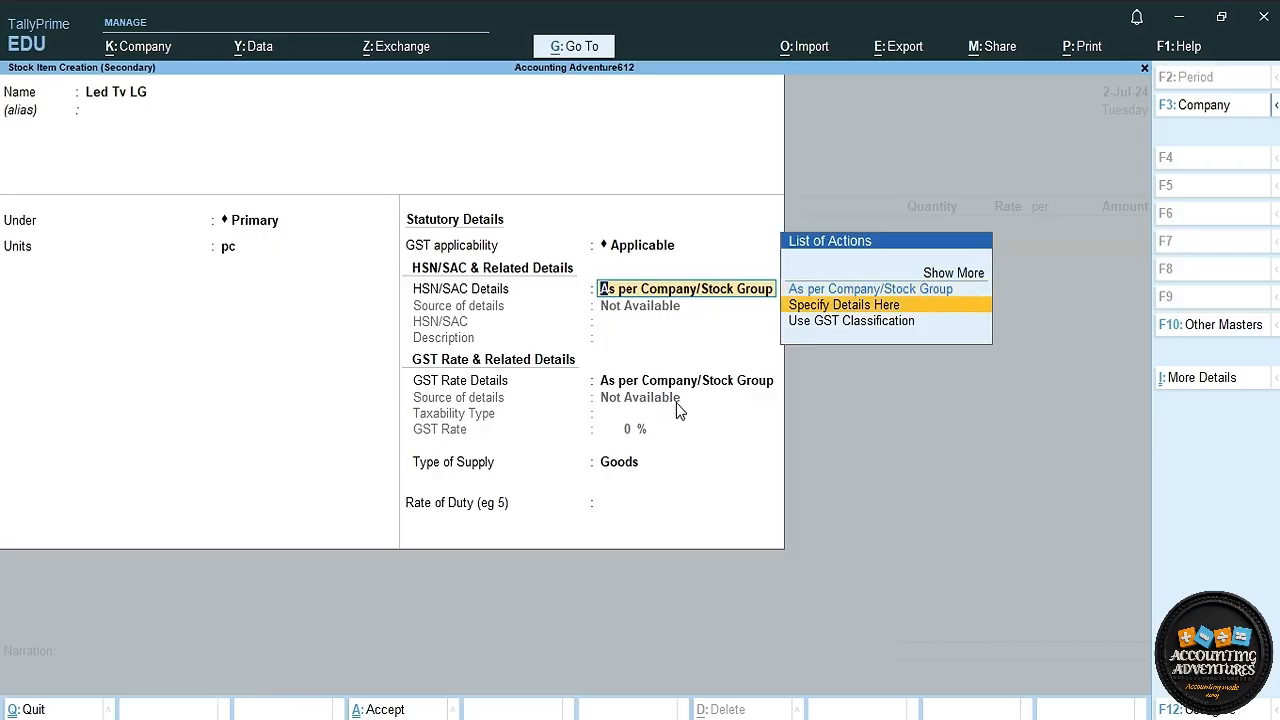
key(Return)
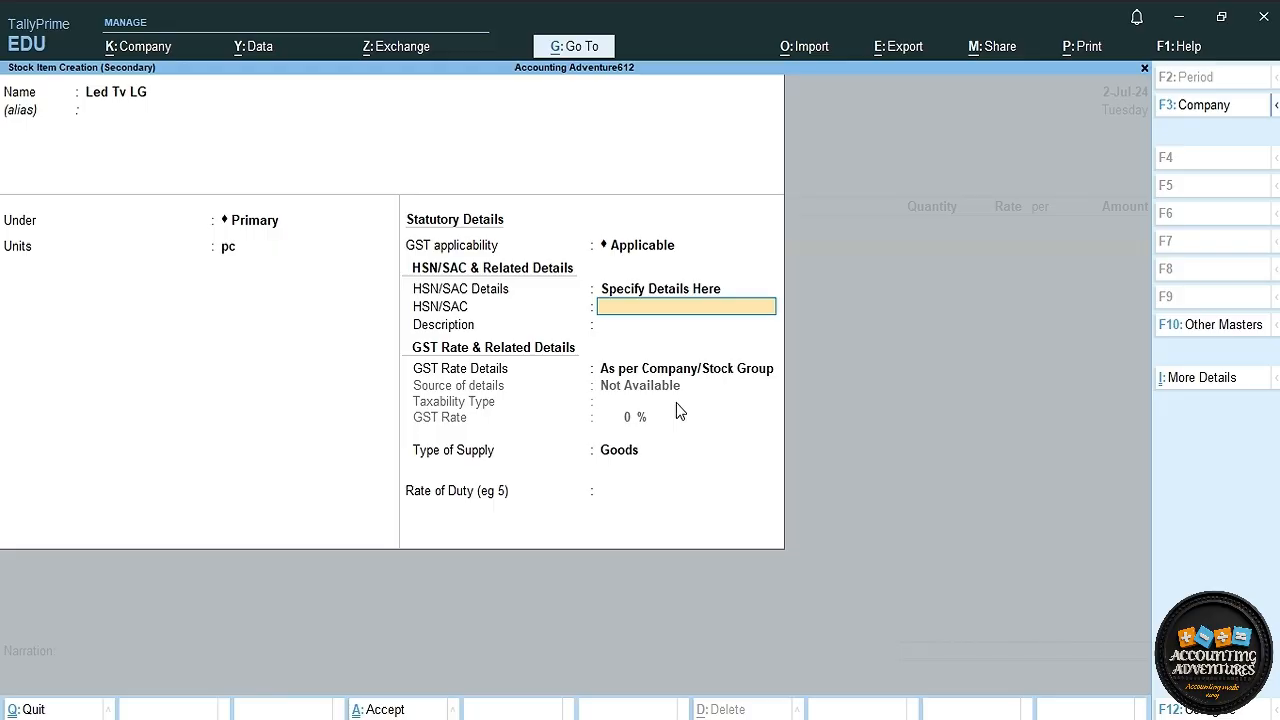
text(789562)
key(Return)
key(Return)
Specify the item's GST rate directly as Taxable at 18%, keep Goods as the supply type and save the item.
key(Down)
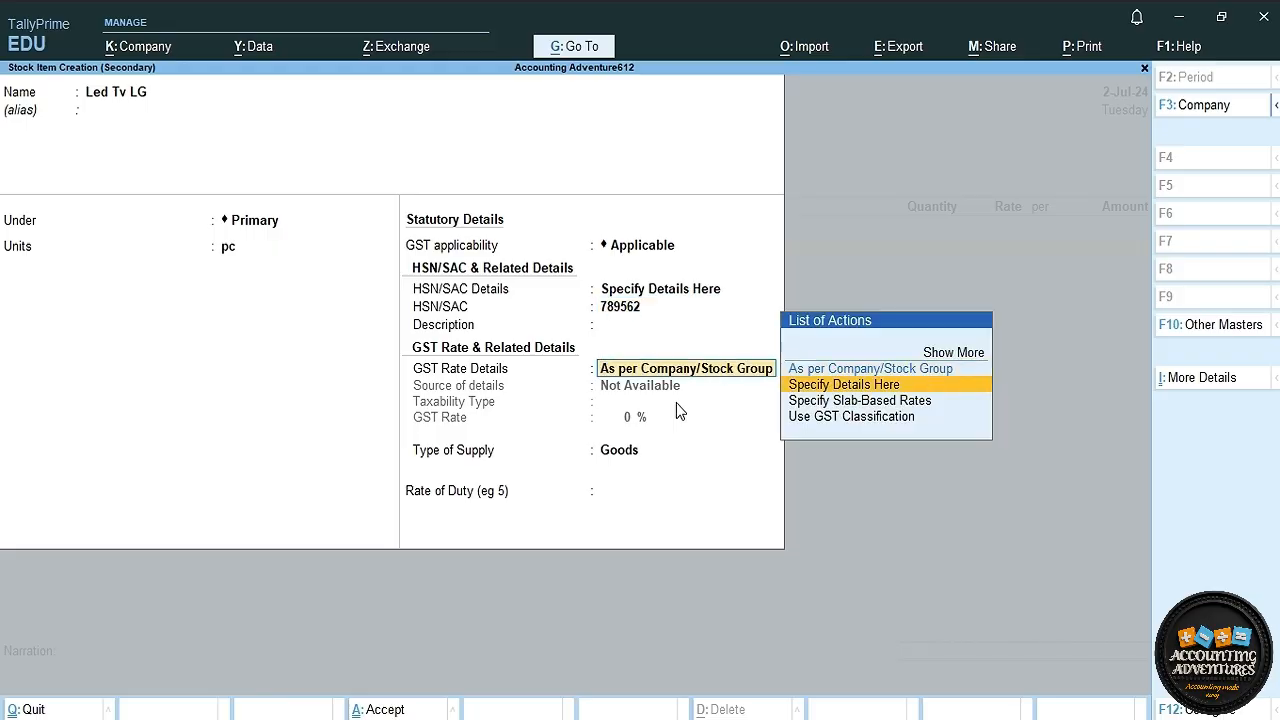
key(Return)
key(Return)
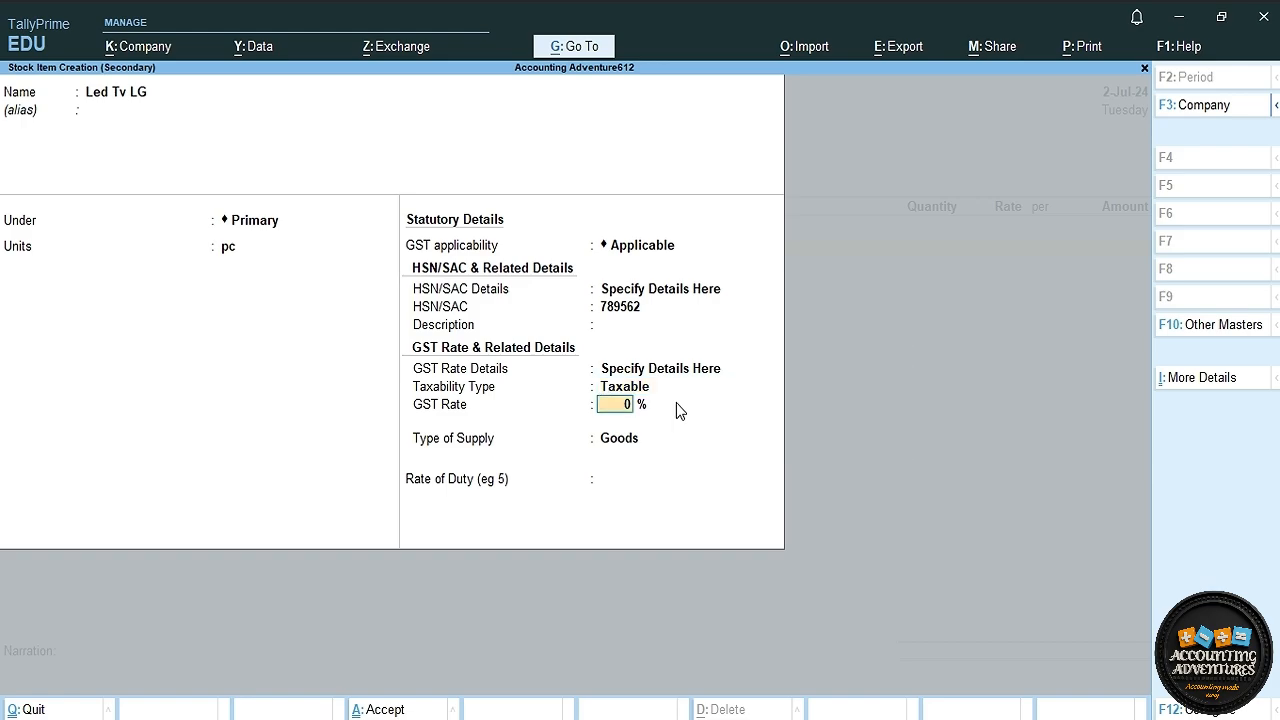
text(18)
key(Return)
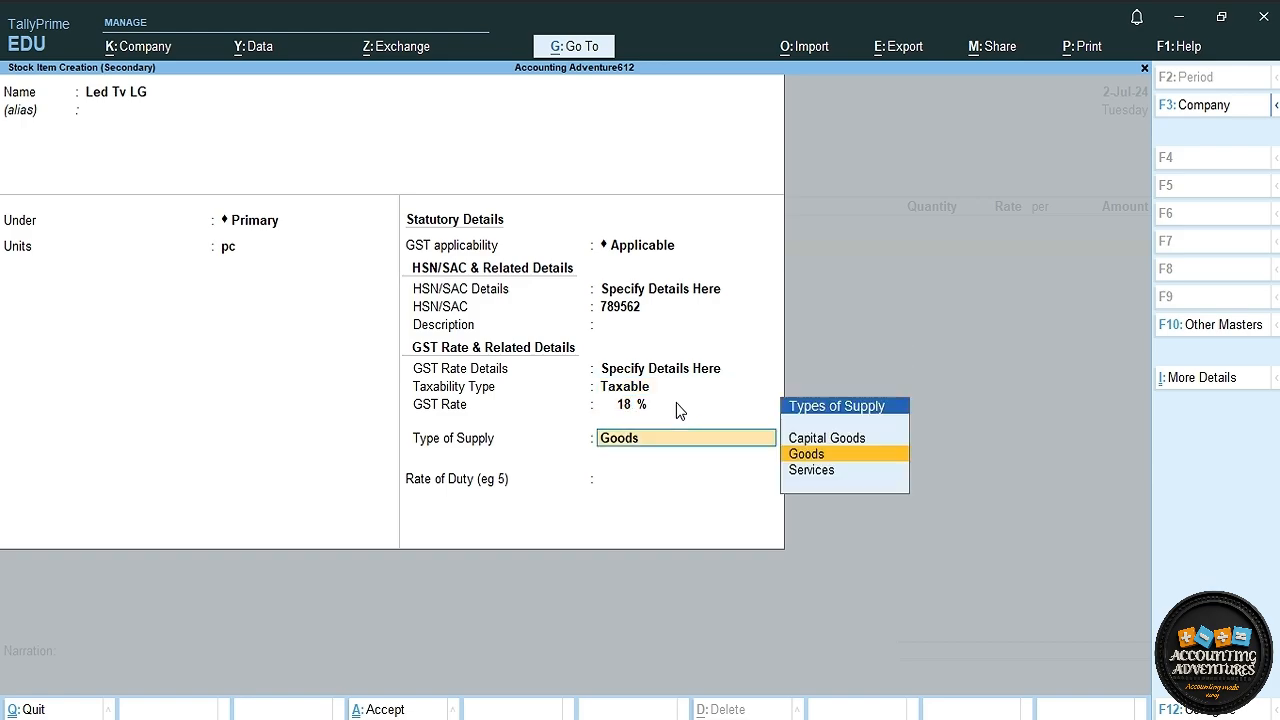
key(ctrl+a)
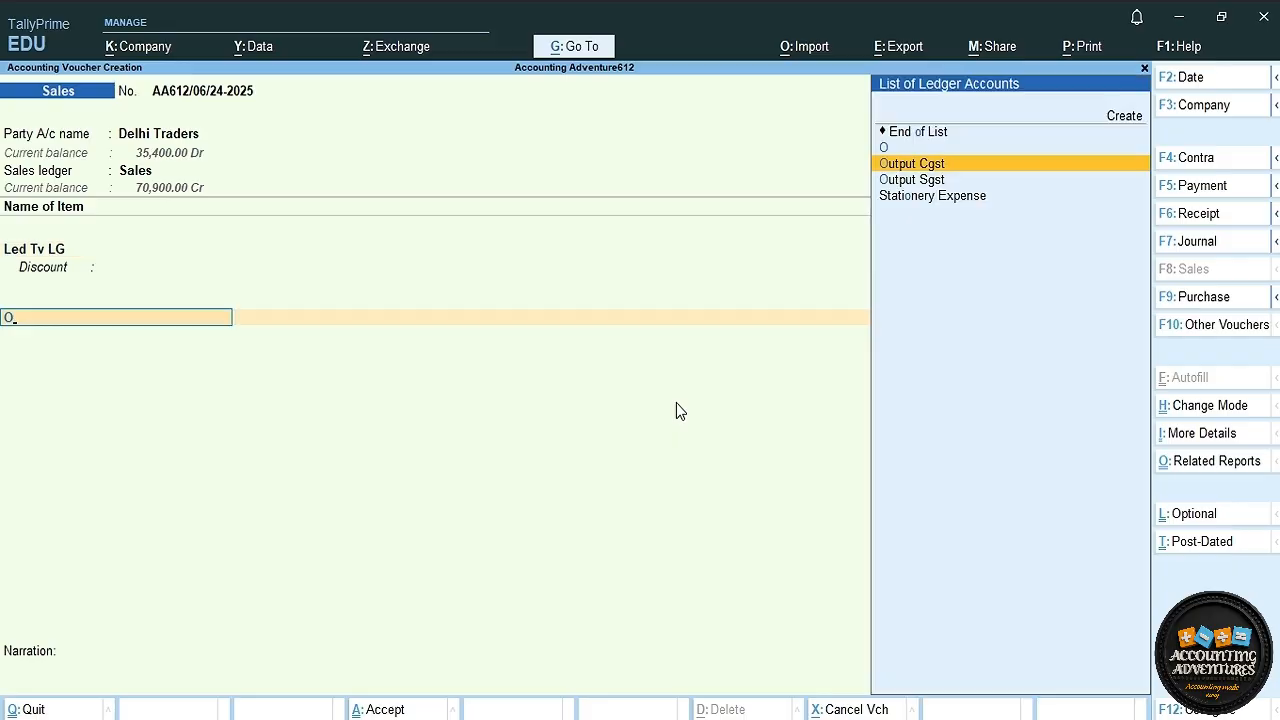
Add the Output Cgst and Output Sgst ledgers to the Delhi Traders invoice.
key(Return)
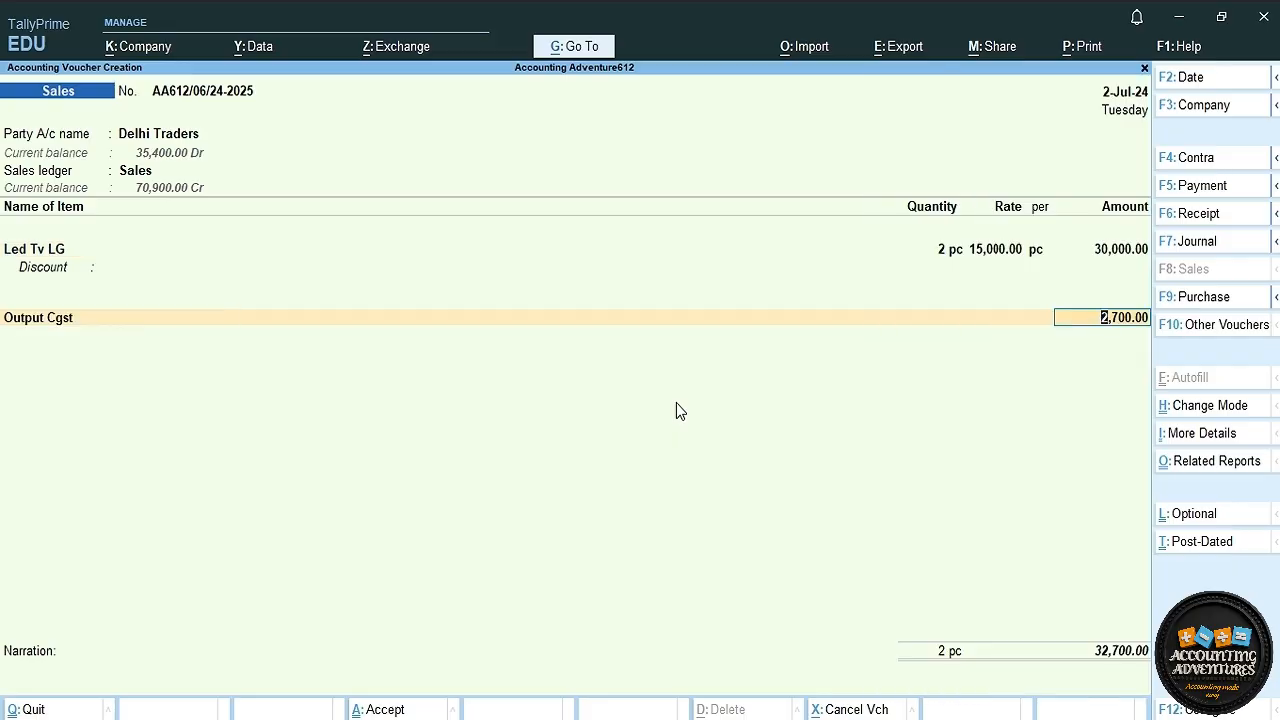
key(Return)
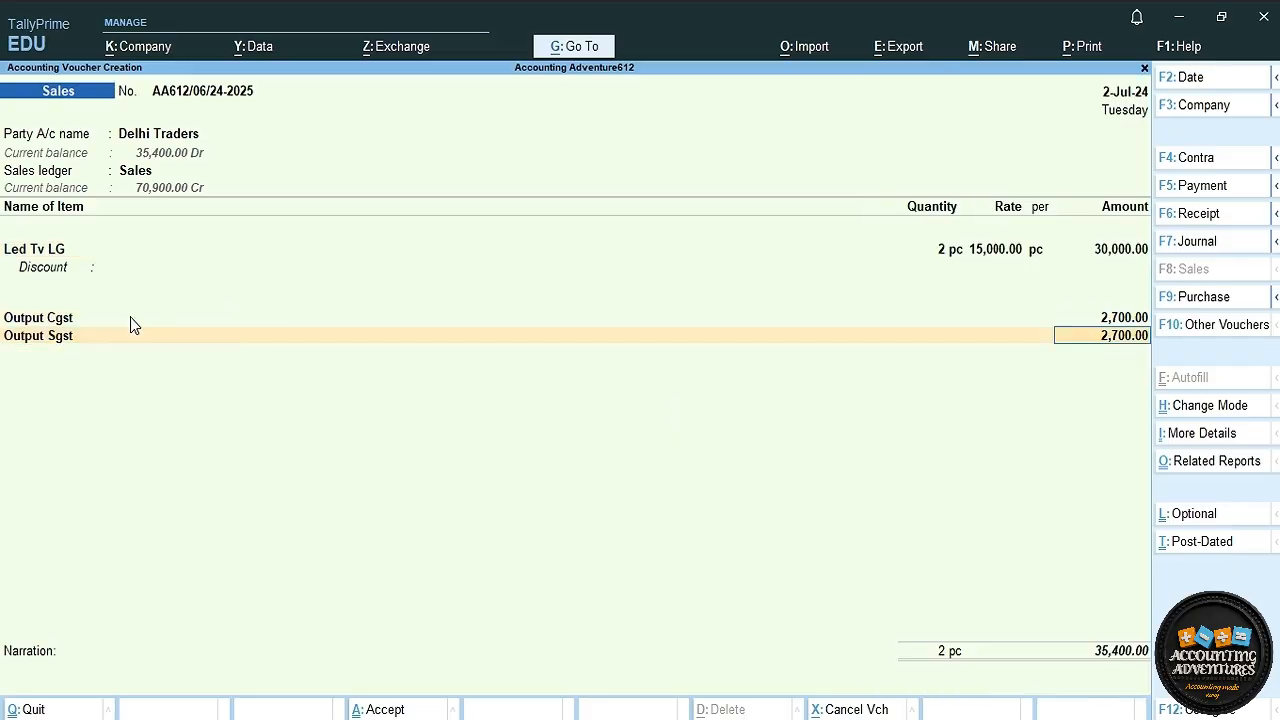
Open the Output Cgst ledger from its invoice line, examine its tax type and percentage of calculation, and return to the voucher.
click(42, 252)
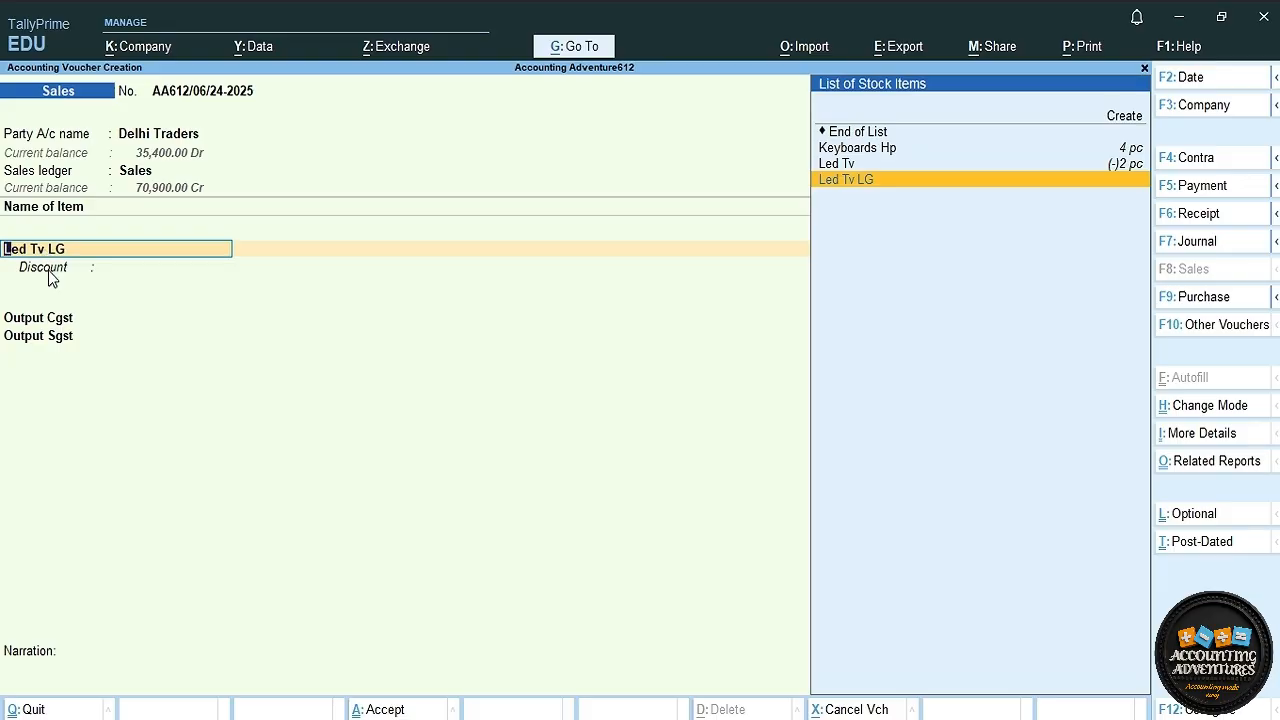
click(40, 320)
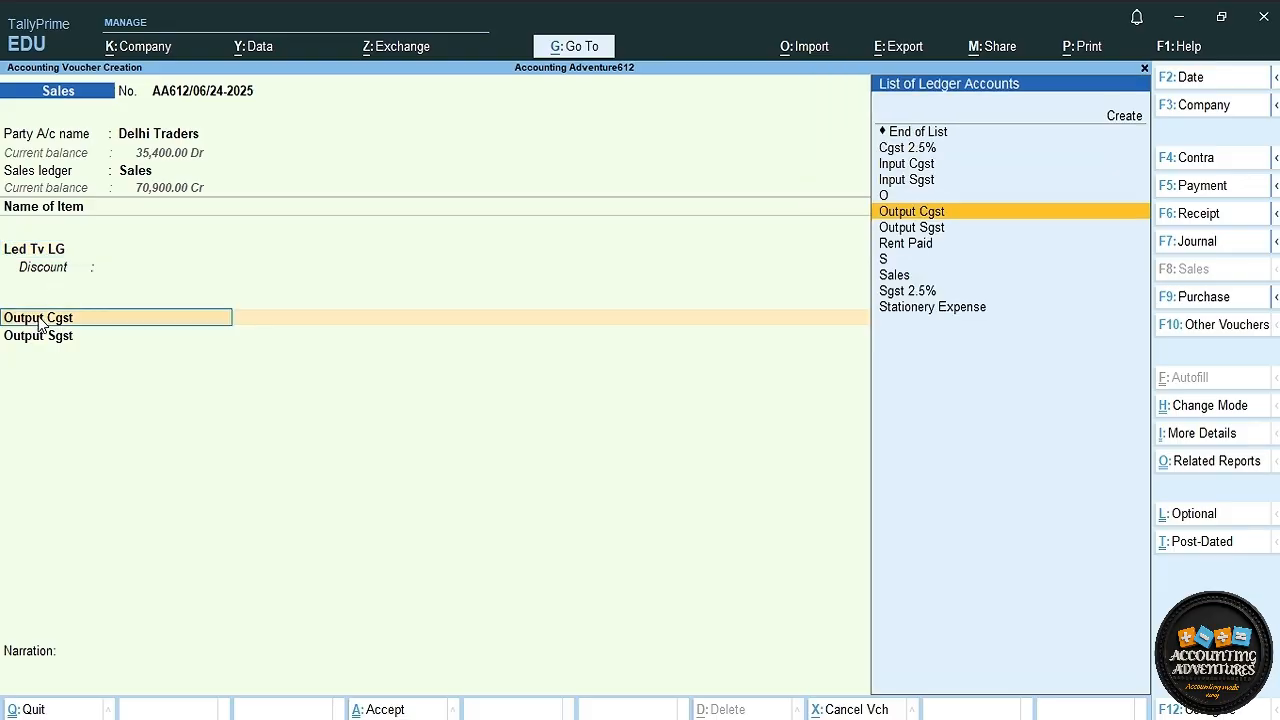
key(Return)
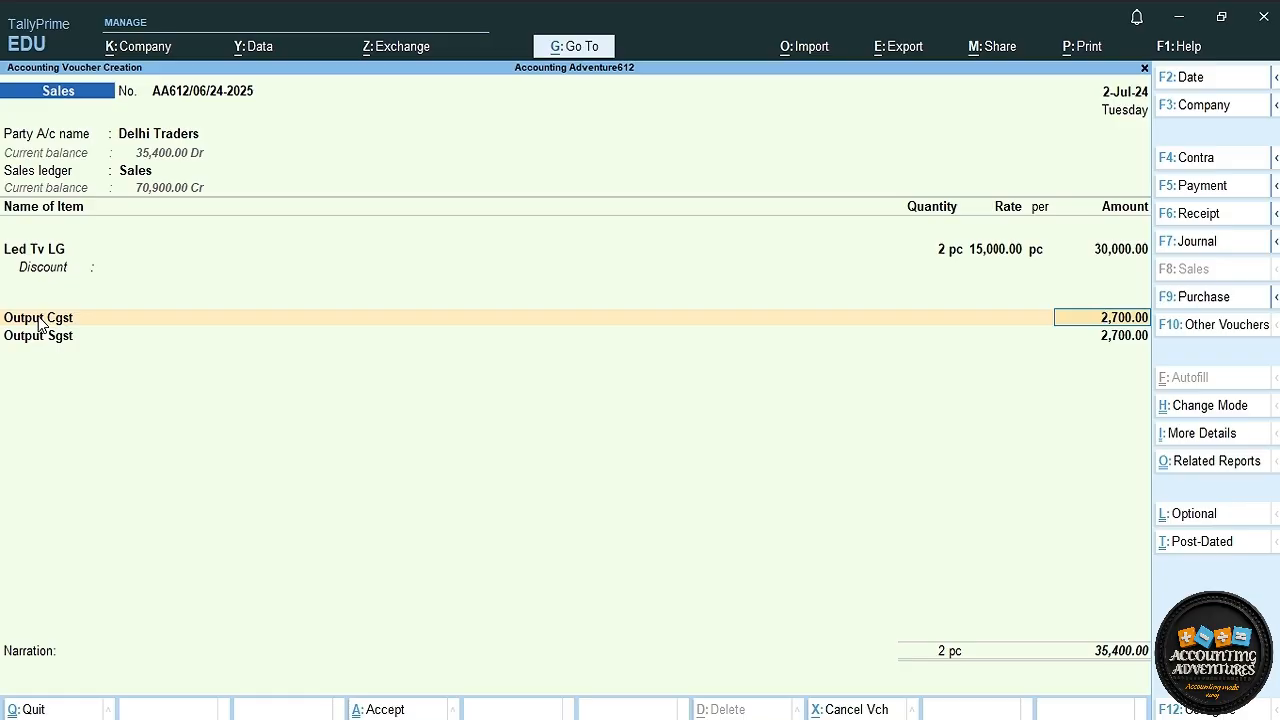
key(ctrl)
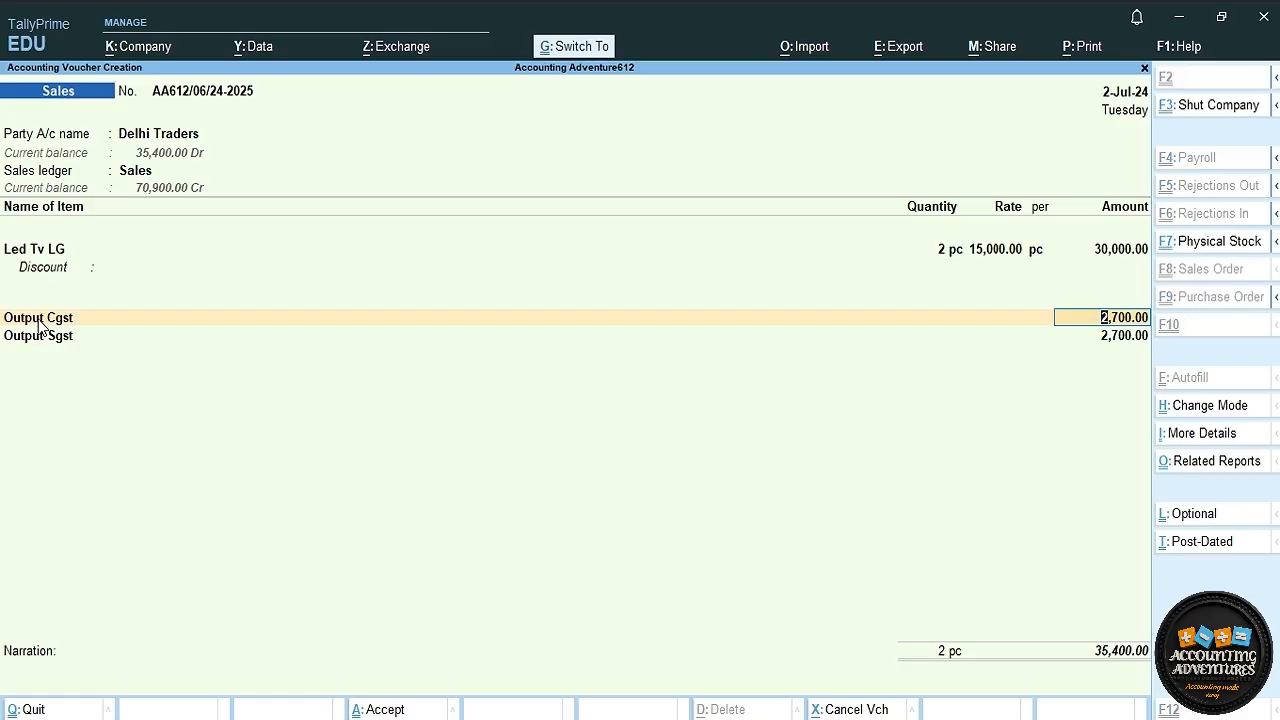
key(ctrl+Return)
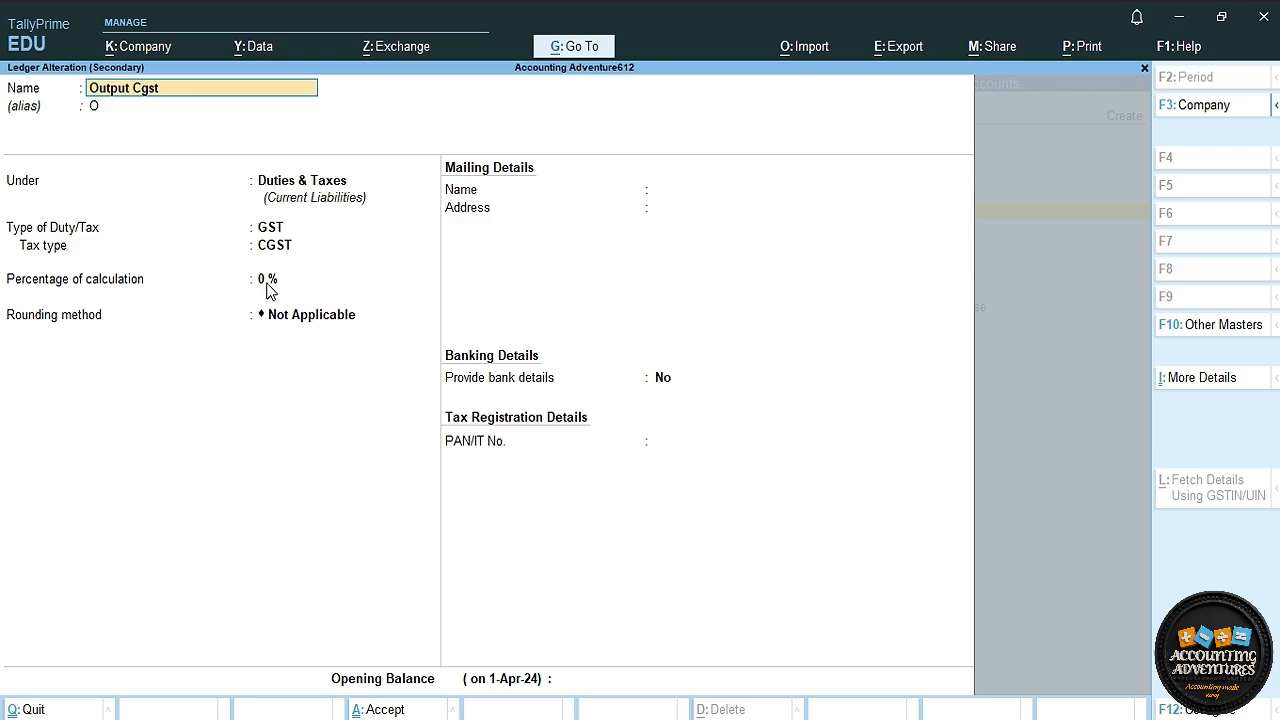
key(ctrl+a)
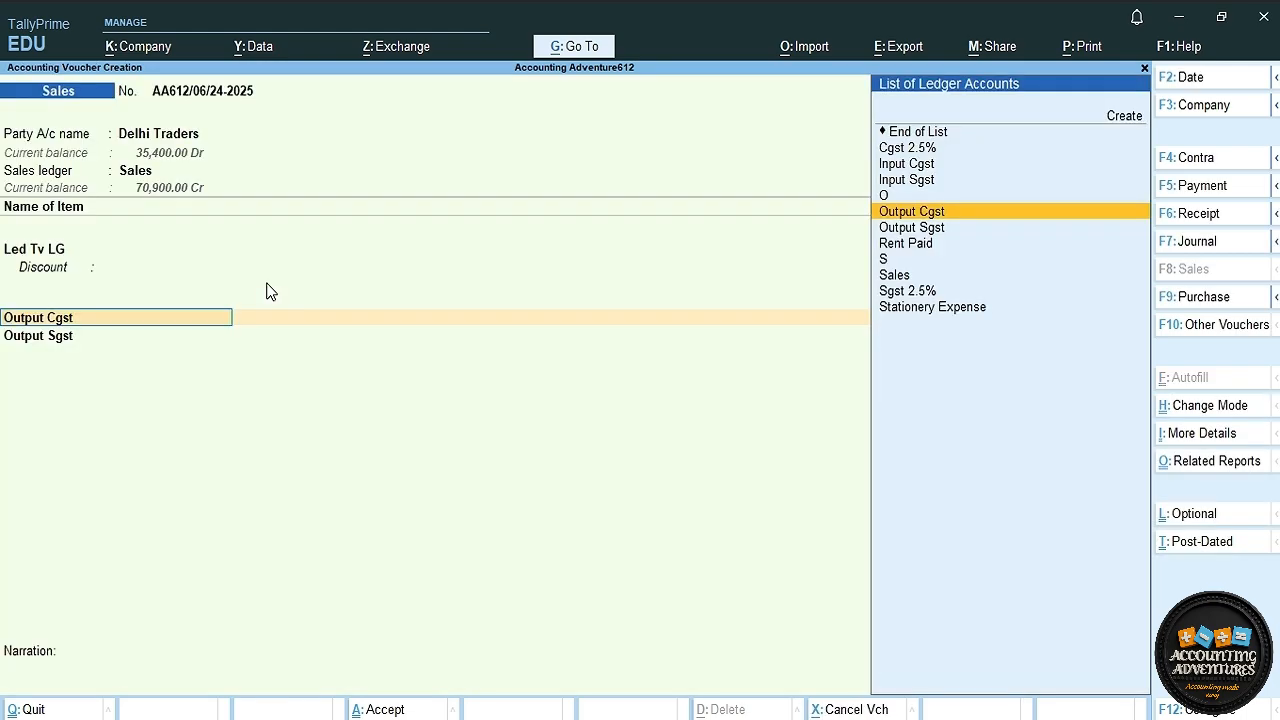
key(Return)
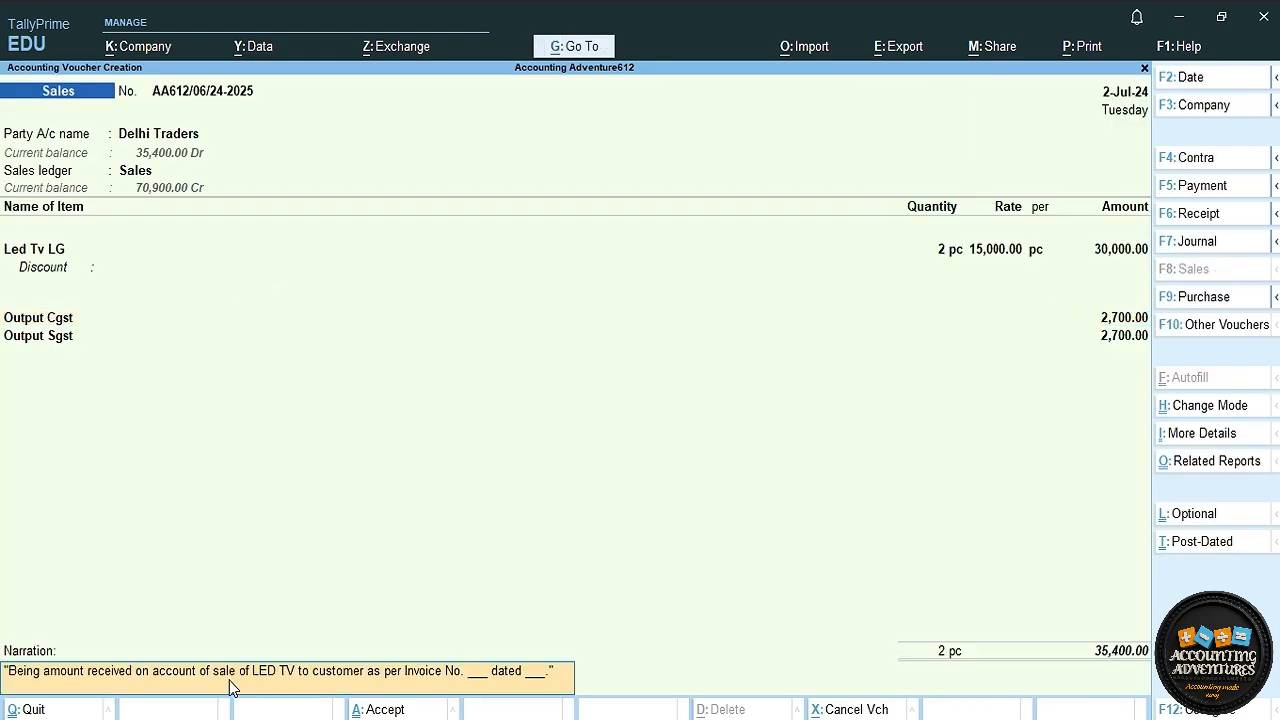
Complete the narration with invoice number 06 and the date 2/jul/24, and save the Delhi Traders sales voucher.
key(BackSpace)
key(BackSpace)
key(BackSpace)
key(BackSpace)
key(BackSpace)
key(BackSpace)
key(BackSpace)
key(BackSpace)
key(BackSpace)
key(BackSpace)
key(BackSpace)
key(BackSpace)
key(BackSpace)
text(06 , Date - 2/jul/24,)
key(ctrl+a)
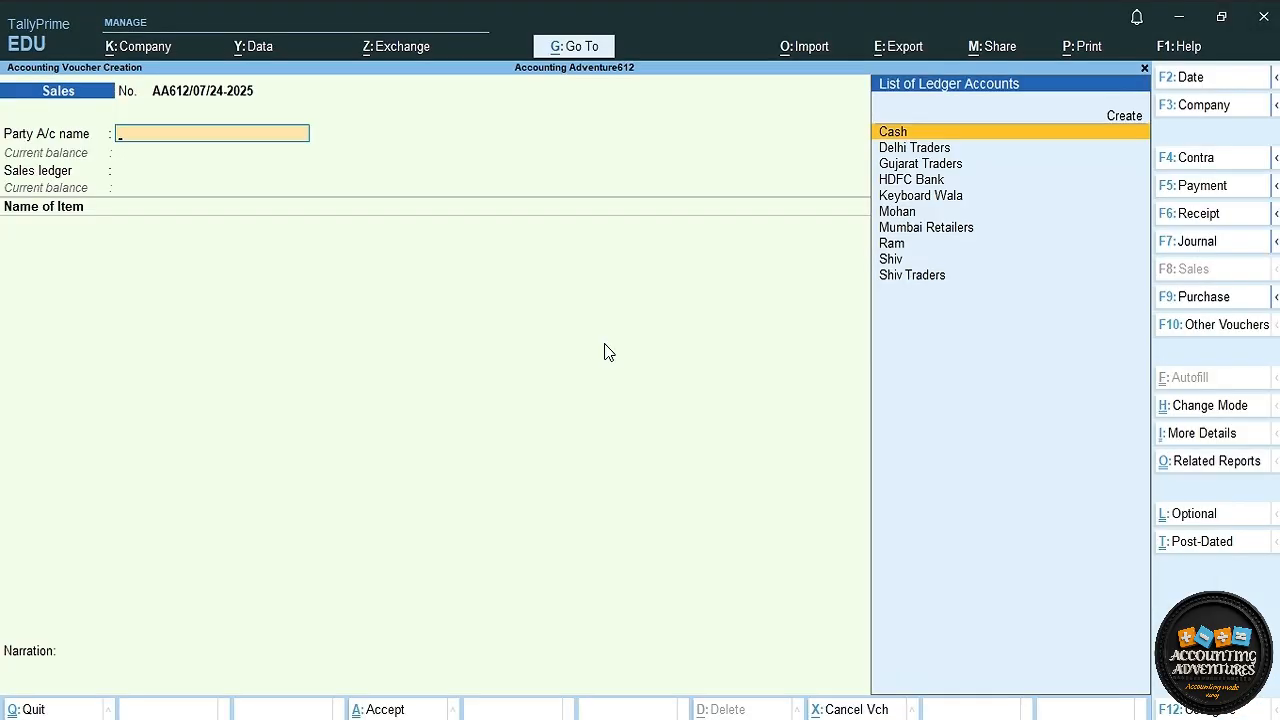
Start a sales voucher for Mumbai Retailers, keeping its default dispatch and party details and using the Sales ledger.
key(Down)
key(Down)
key(Down)
key(Down)
key(Down)
key(Down)
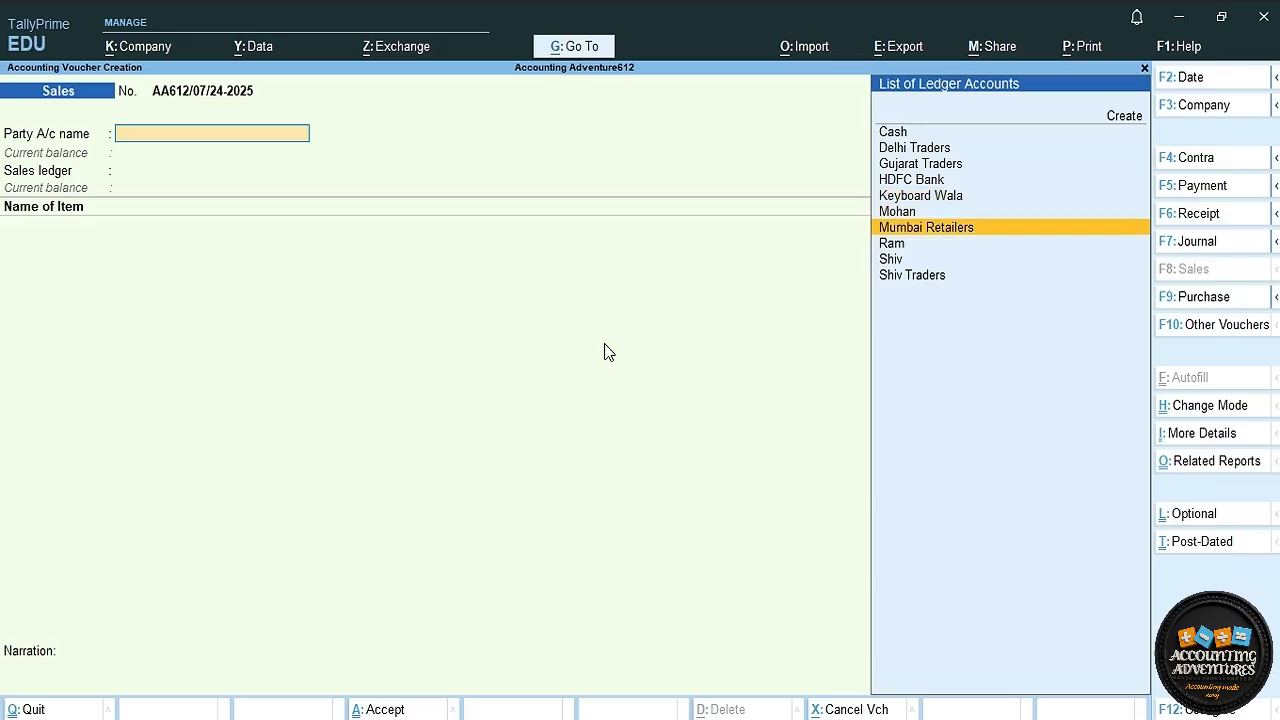
key(Return)
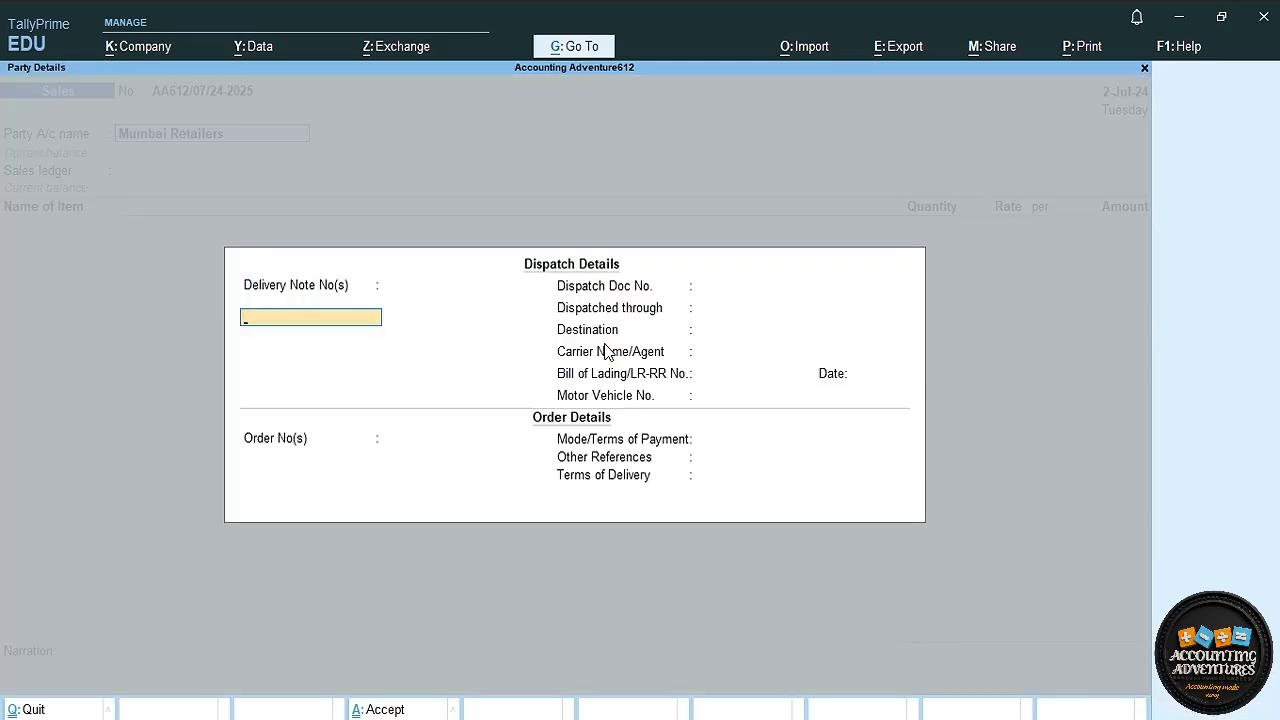
key(ctrl+a)
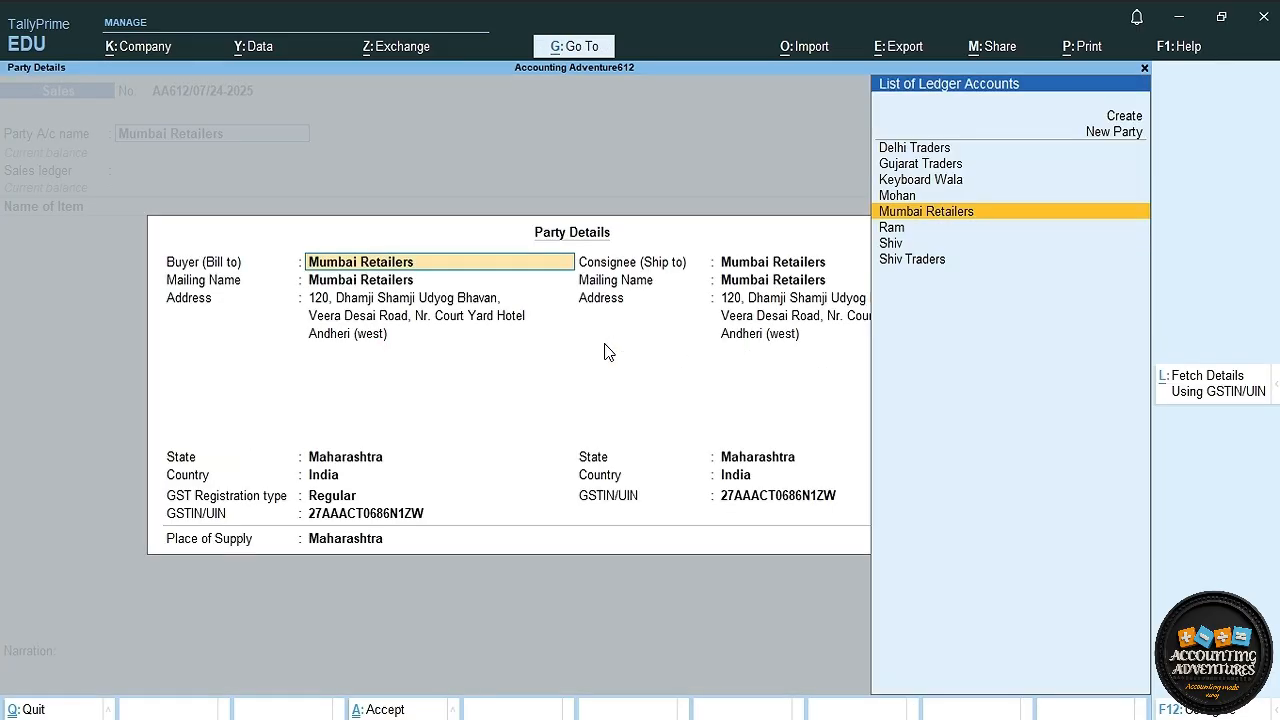
key(ctrl+a)
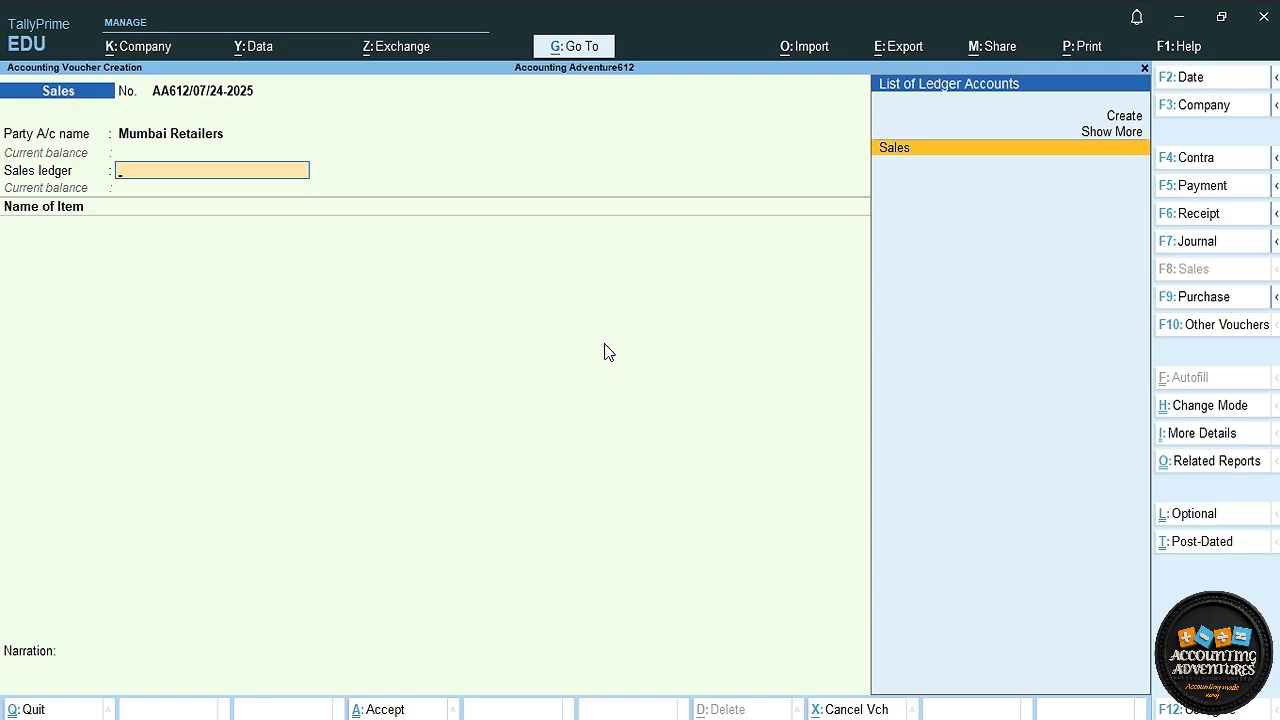
key(Return)
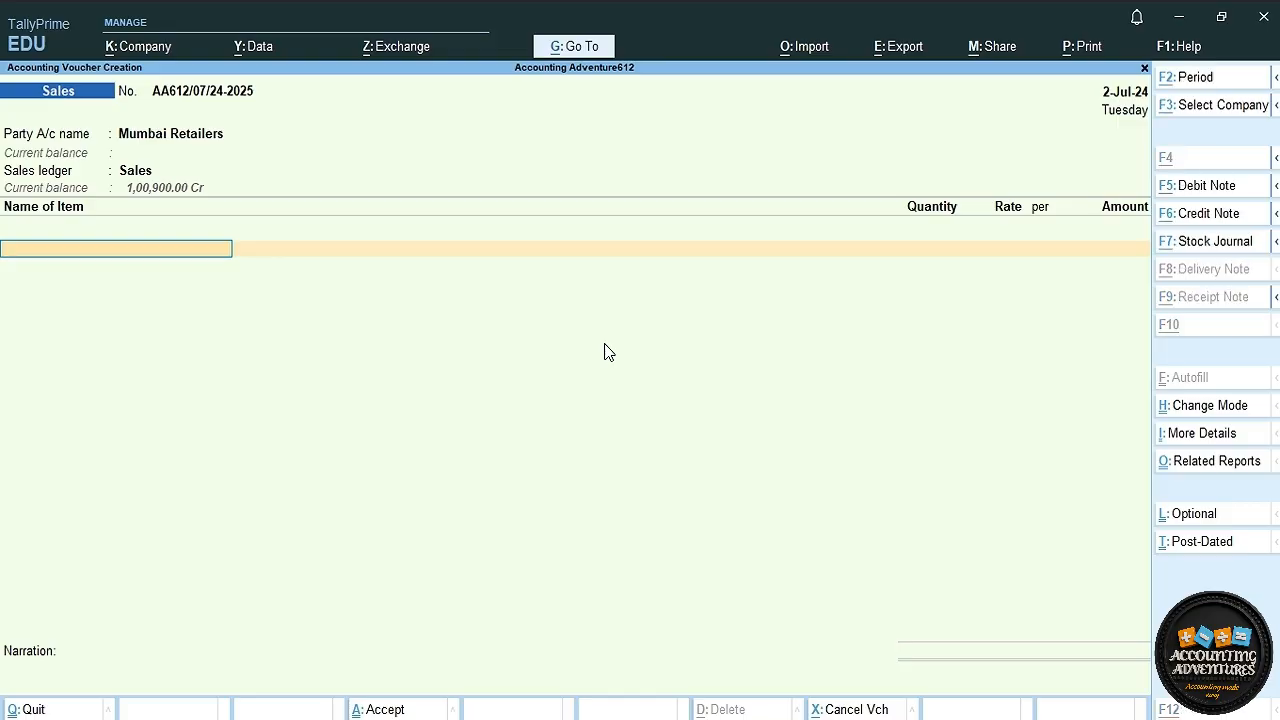
Create a stock item named Cotton Shirt from the voucher, under Primary with pc as its unit.
key(alt+c)
text(Cotto)
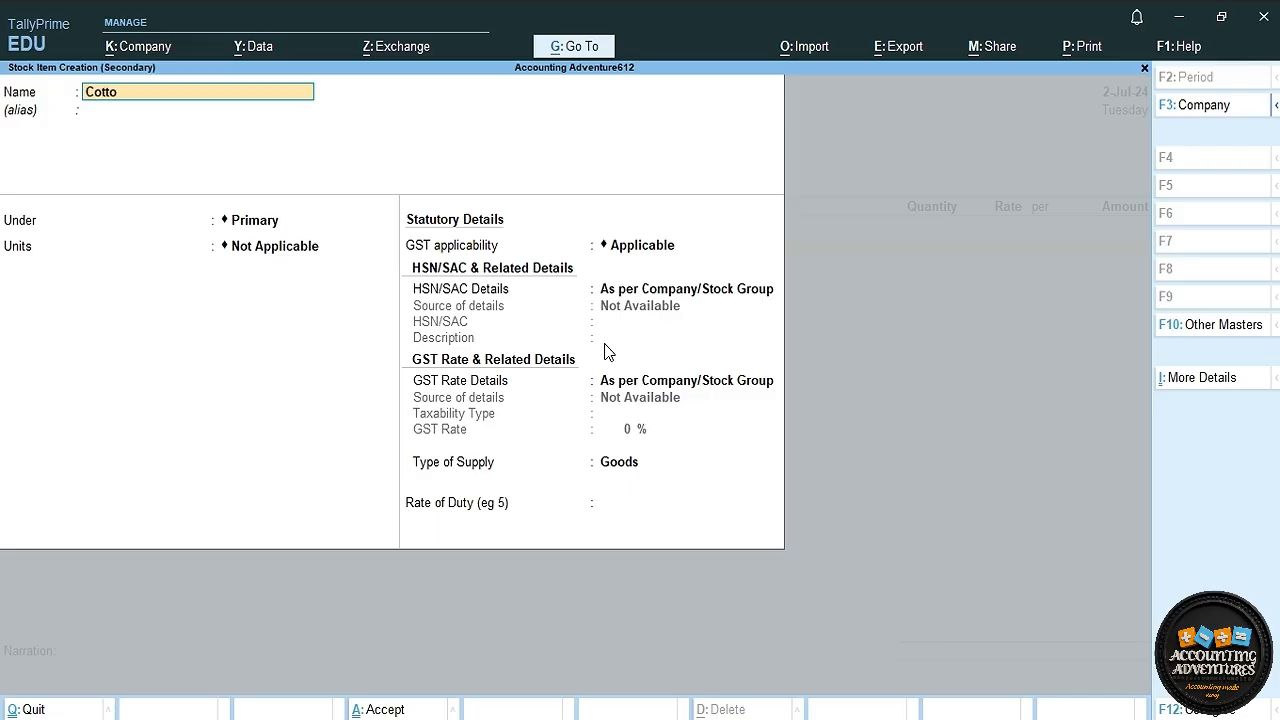
text(n Shirt)
key(Return)
key(Return)
key(Return)
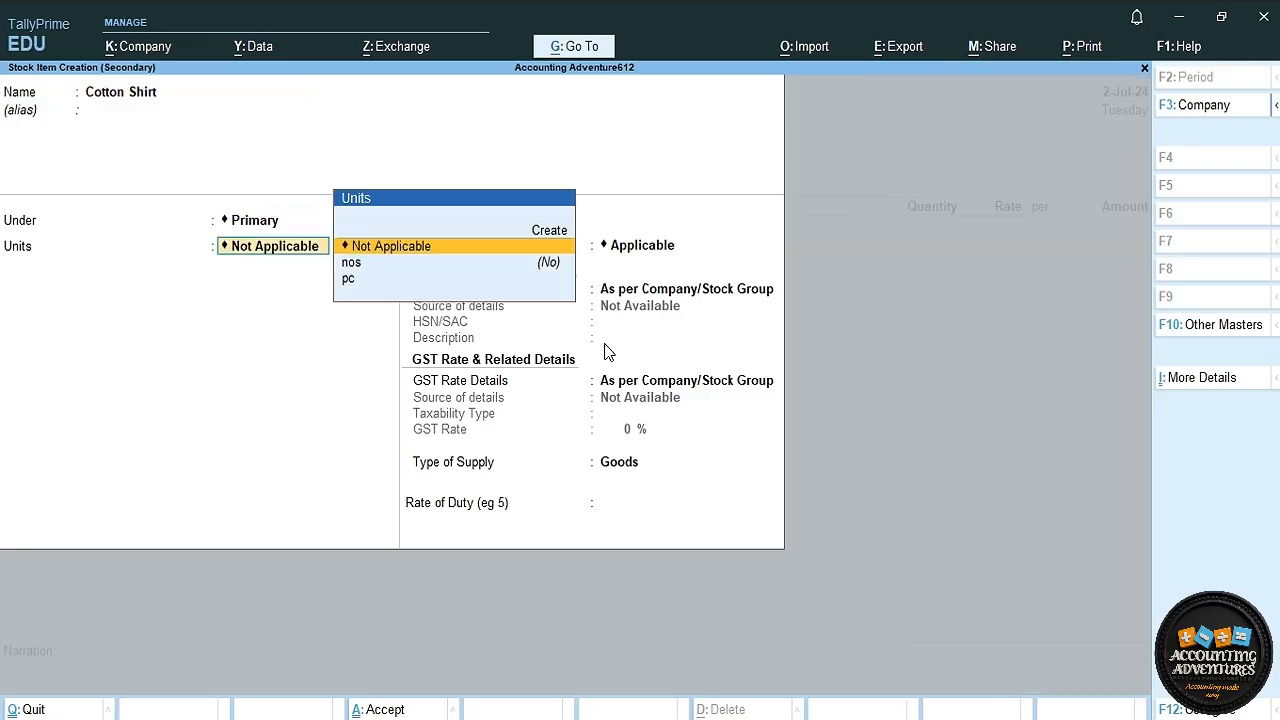
key(Down)
key(Down)
key(Return)
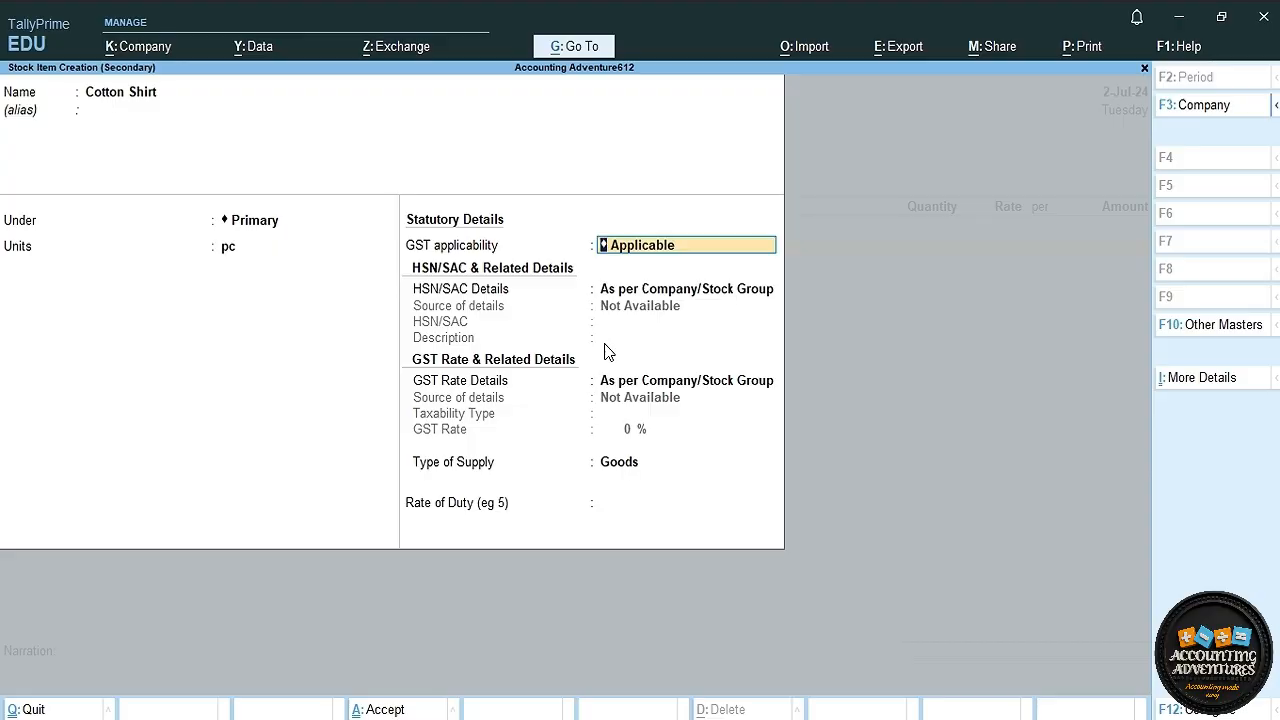
Keep GST applicable for Cotton Shirt and specify its HSN/SAC directly as 45256, leaving the description blank.
key(Return)
key(Down)
key(Return)
text(45256)
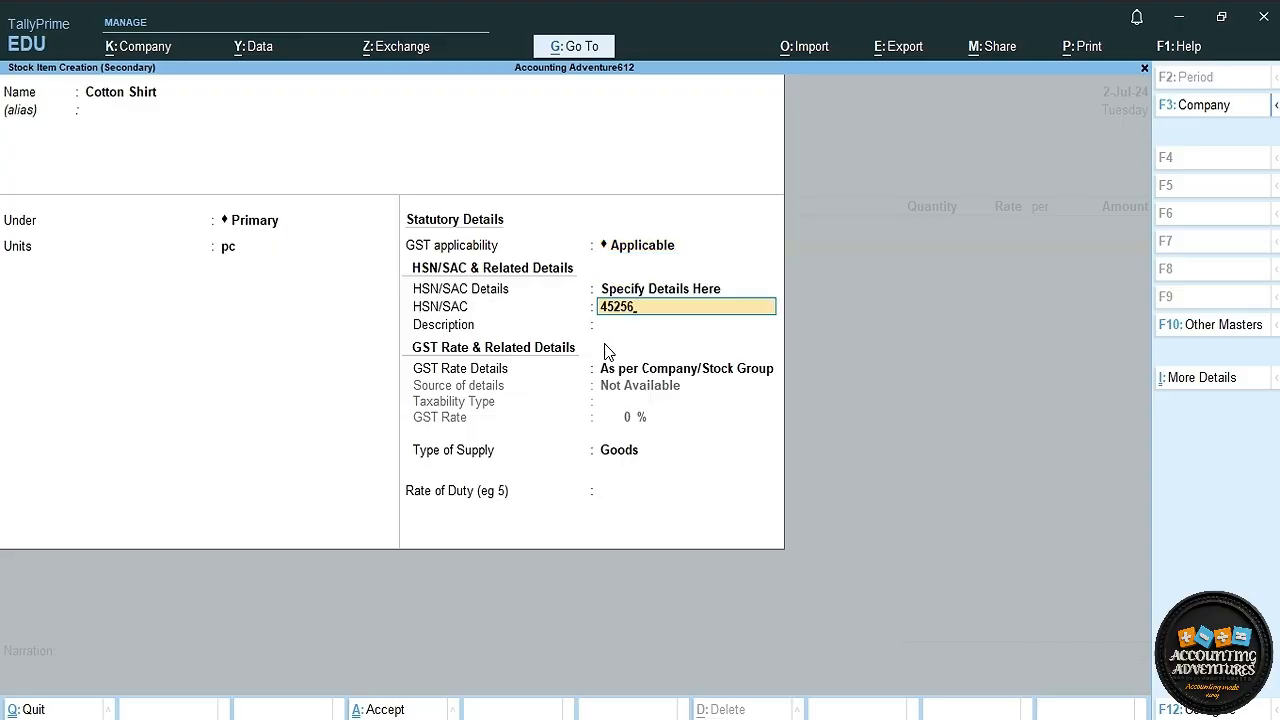
key(Return)
key(Return)
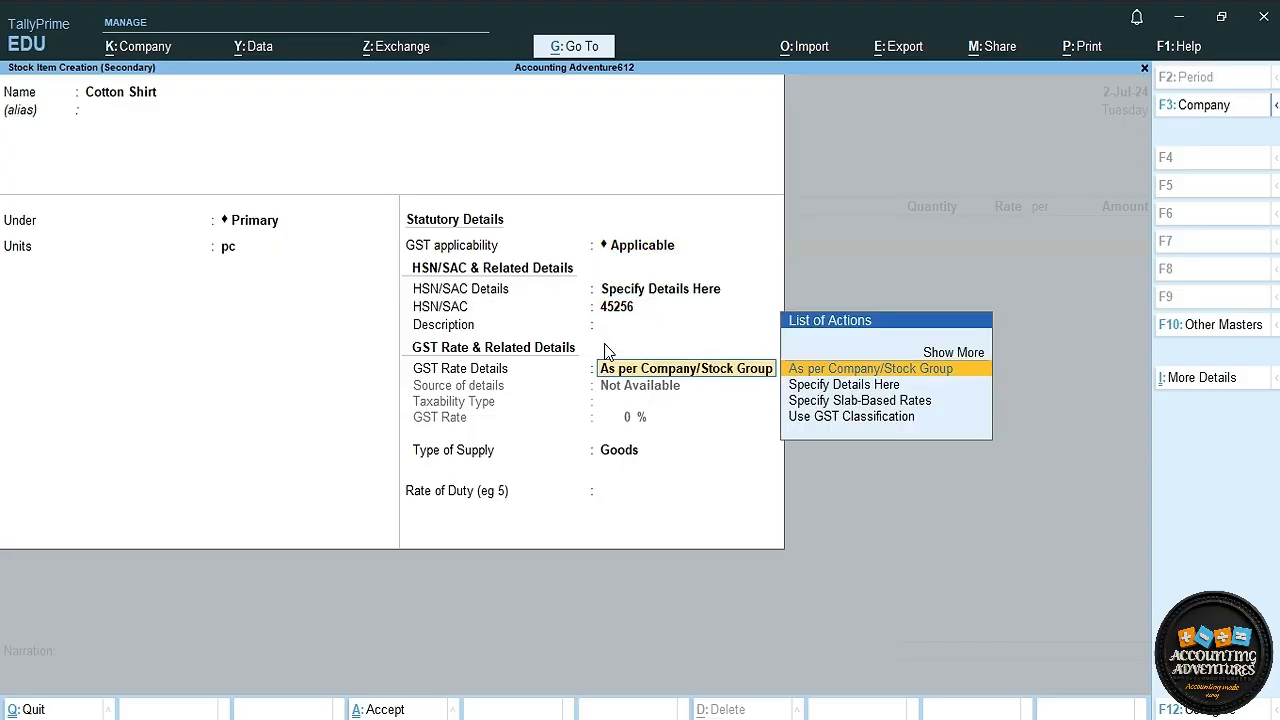
Specify Cotton Shirt's GST rate directly as Taxable at 5% and save the stock item.
key(Down)
key(Return)
key(Return)
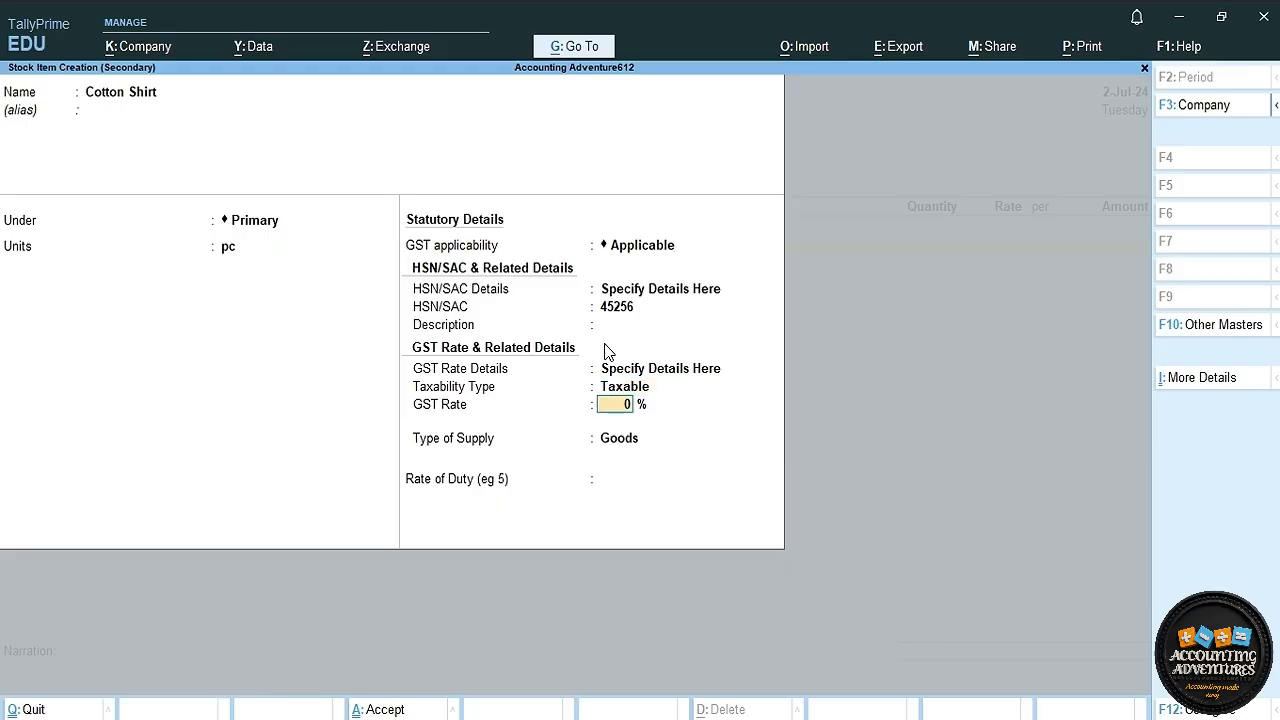
text(5)
key(ctrl+a)
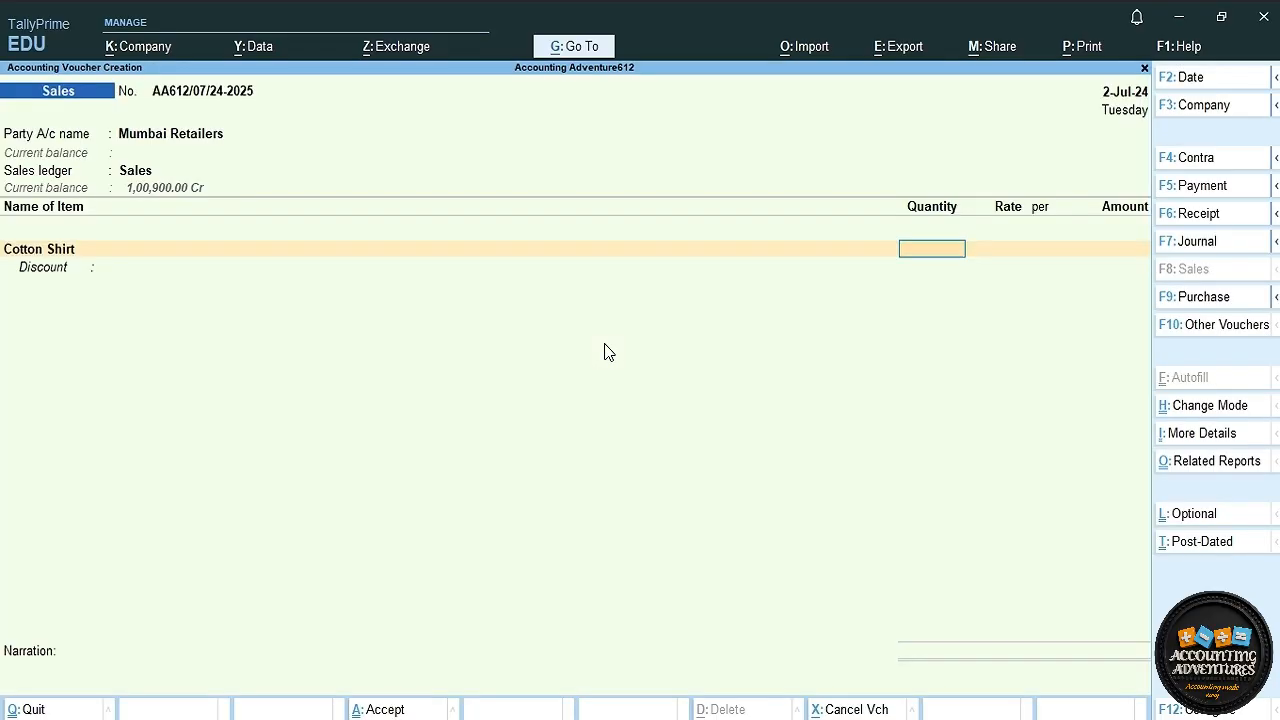
Enter 10 pc of Cotton Shirt at a rate of 250 per pc in the invoice.
text(10)
key(Return)
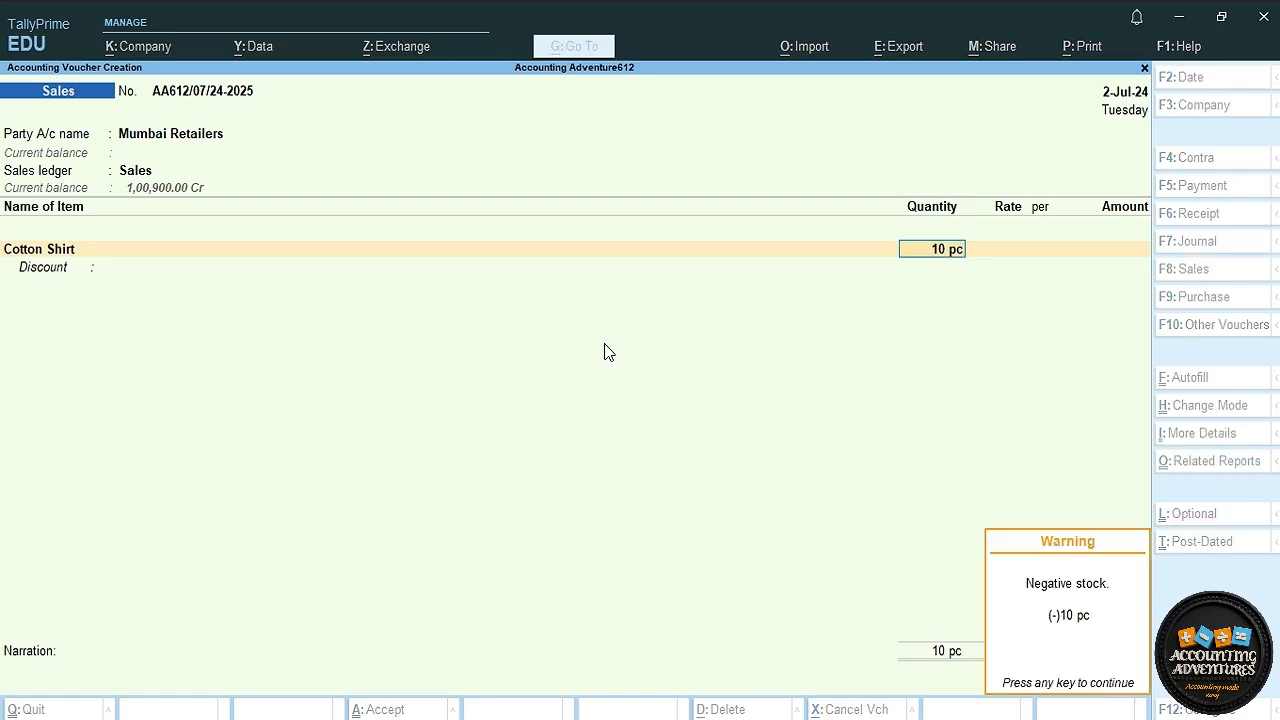
key(alt+Tab)
key(alt+Tab)
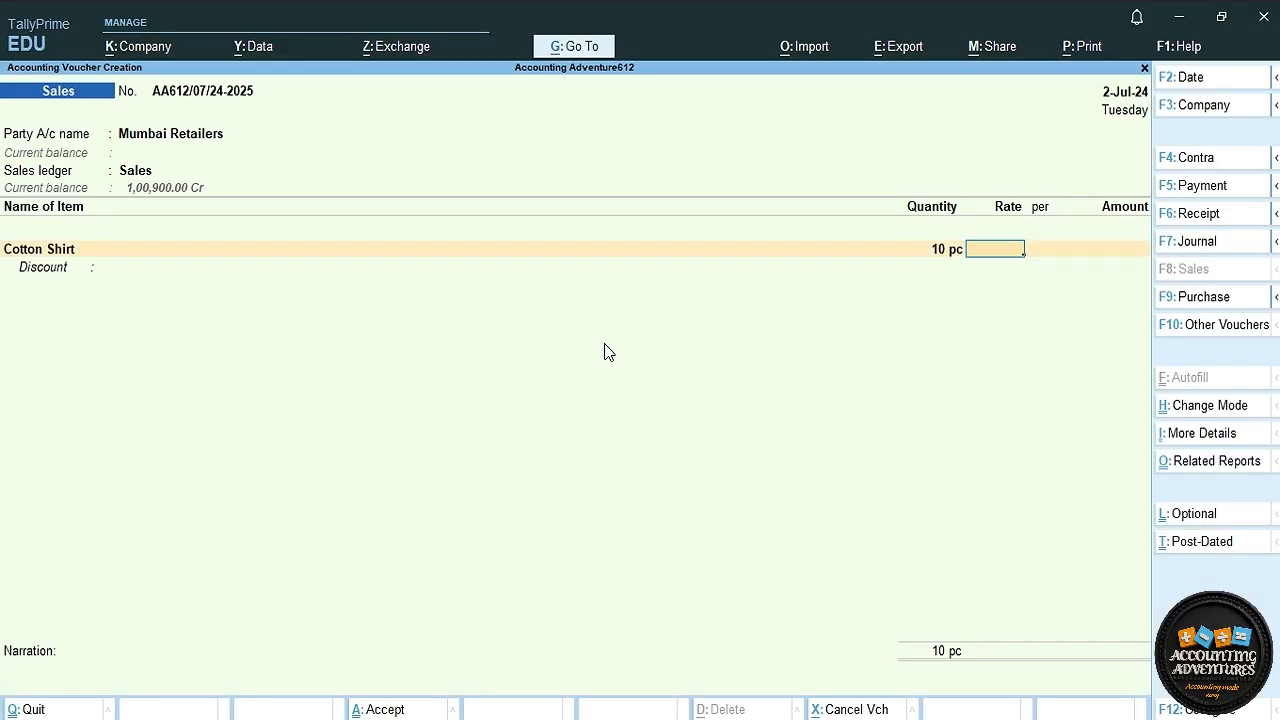
text(250)
key(Return)
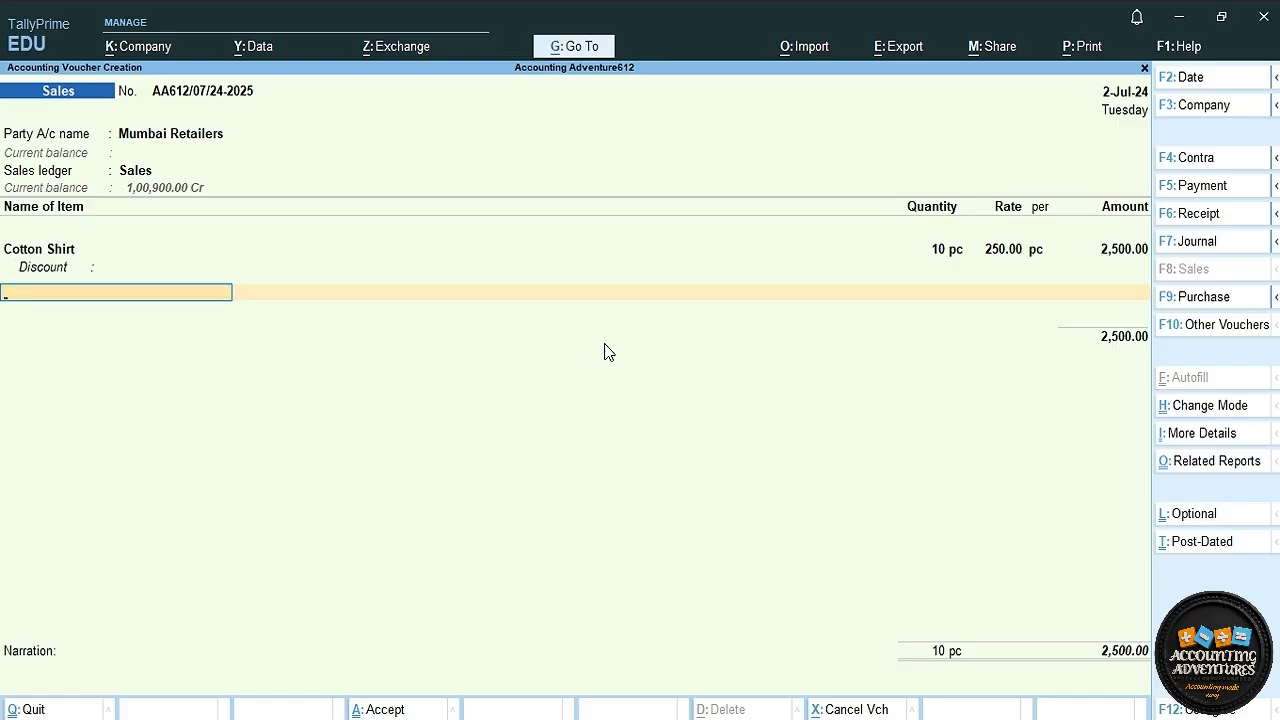
Add 2 pc of Led Tv LG, keeping the suggested 15,000 rate, and end the item list.
text(Led)
key(Down)
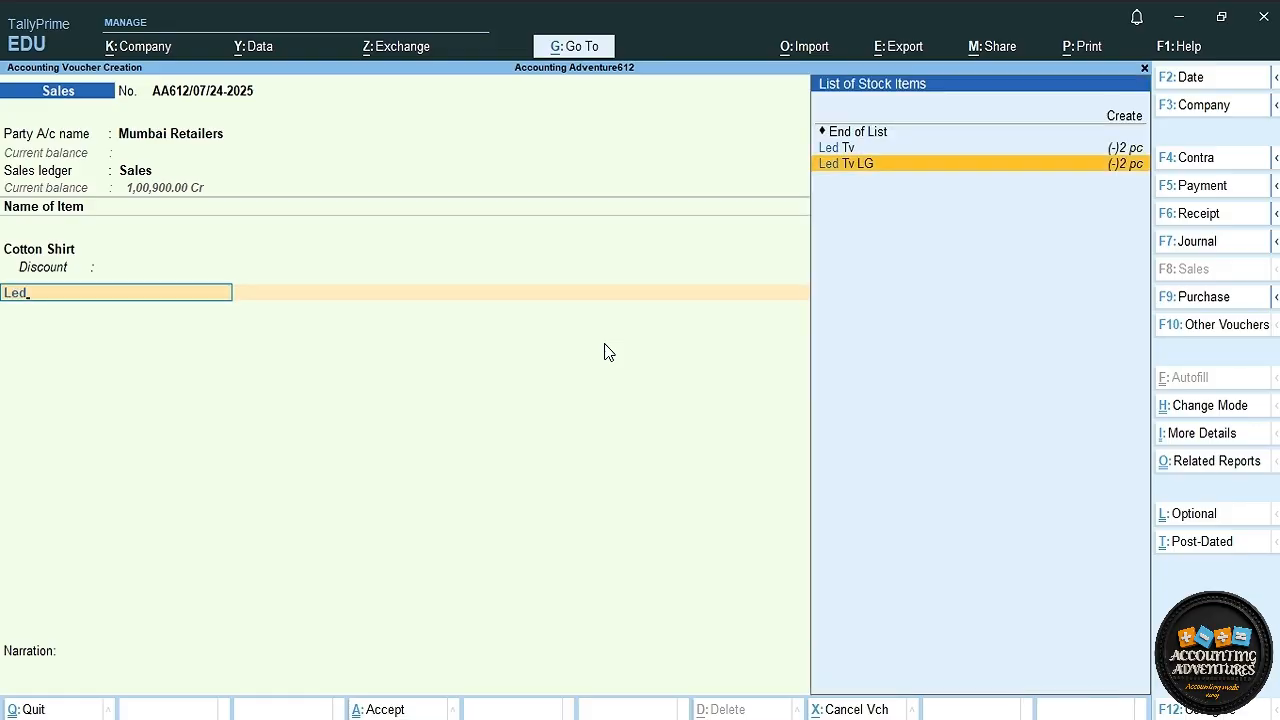
key(Return)
text(2)
key(Return)
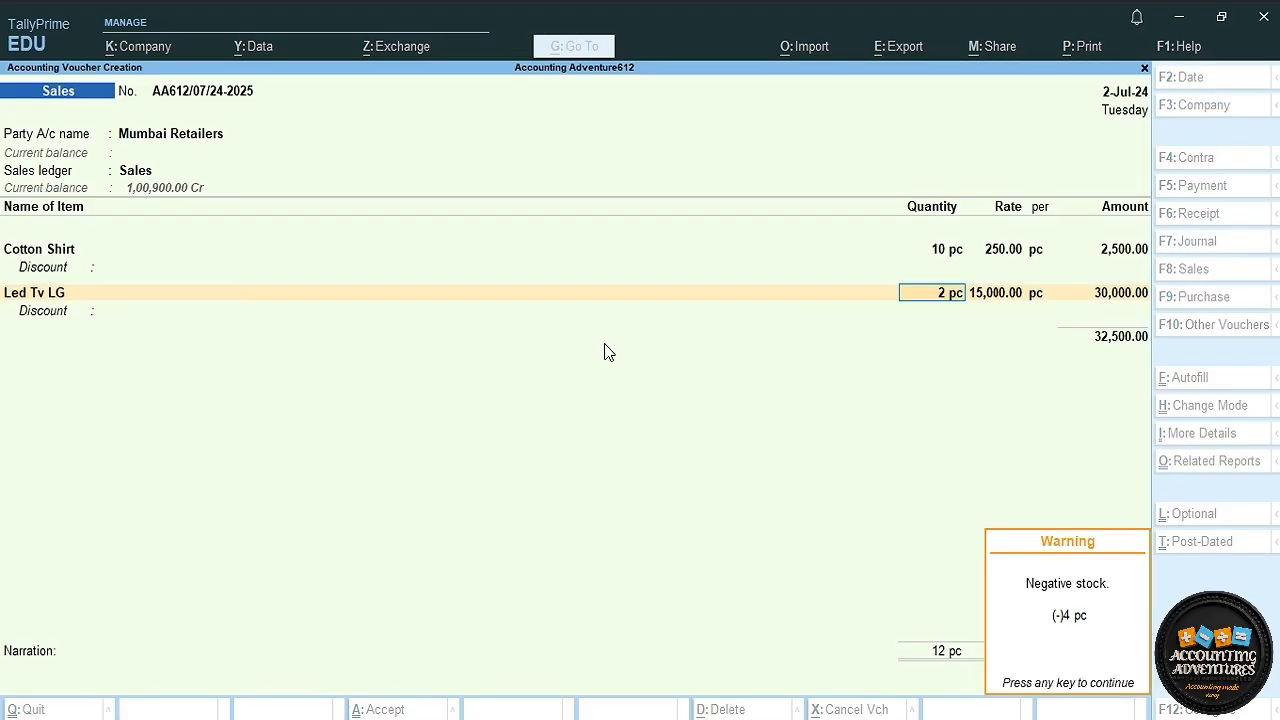
key(Return)
key(Return)
key(Return)
key(Return)
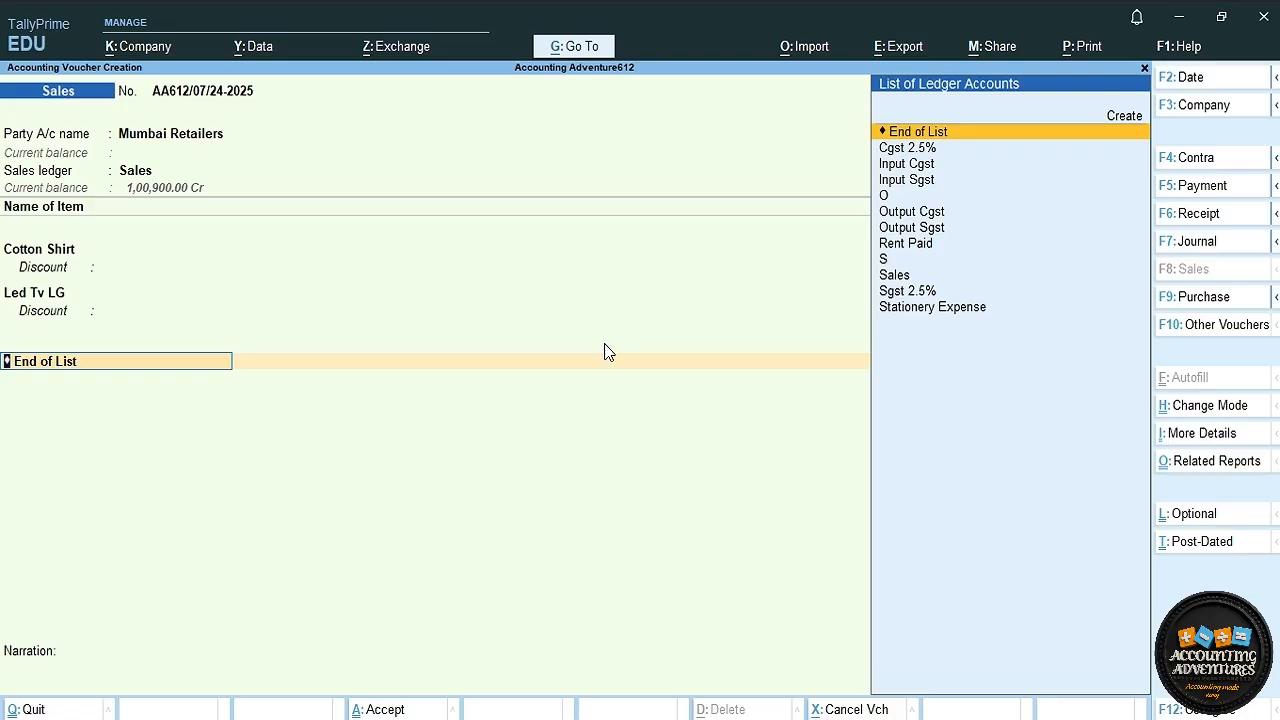
Try to apply the Output Cgst ledger to the Mumbai Retailers invoice, and return to the ledger selection.
key(Down)
key(Down)
key(Down)
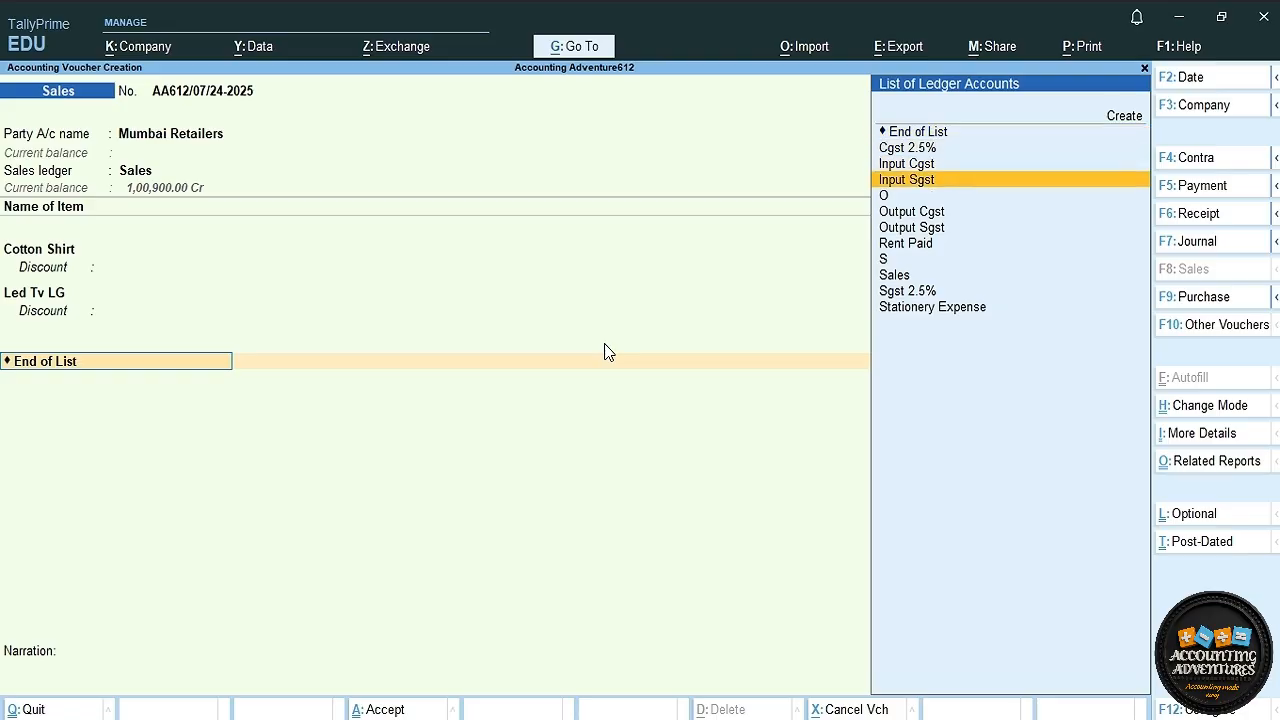
key(Down)
key(Down)
key(Return)
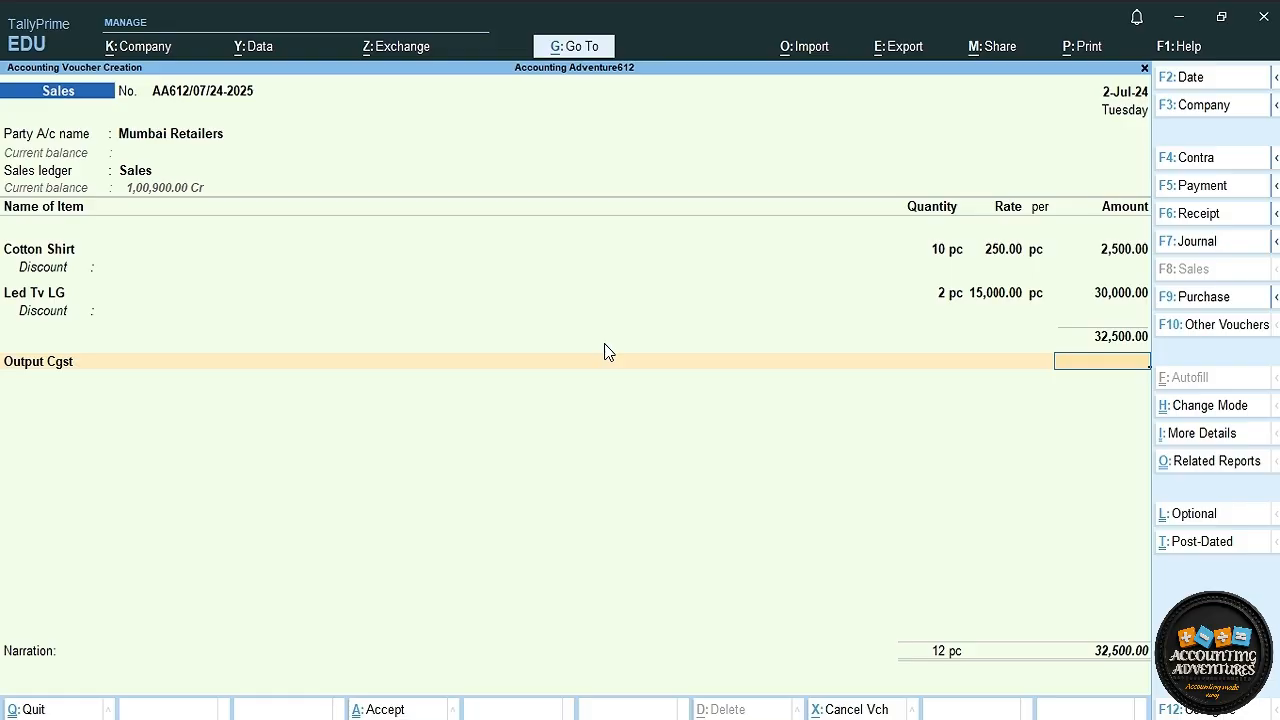
key(BackSpace)
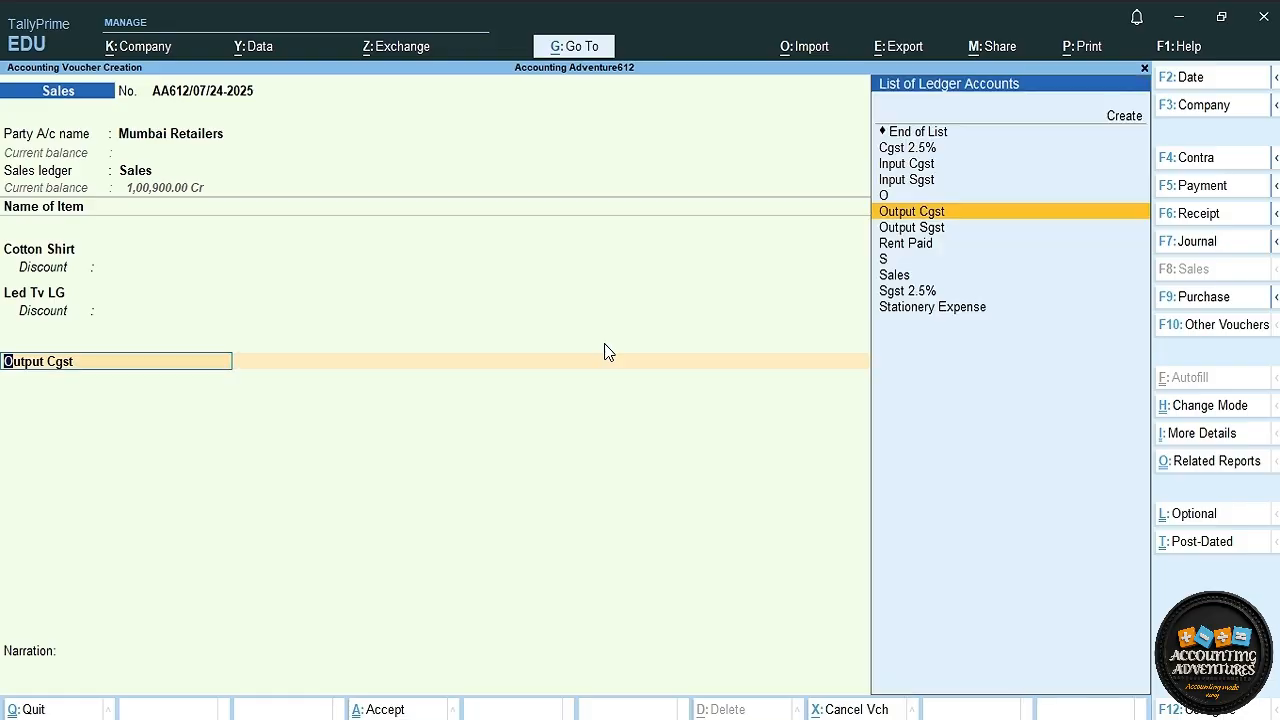
Create an OUTPUT IGST ledger under Duties & Taxes with duty type GST and tax type IGST, and save it.
key(alt+c)
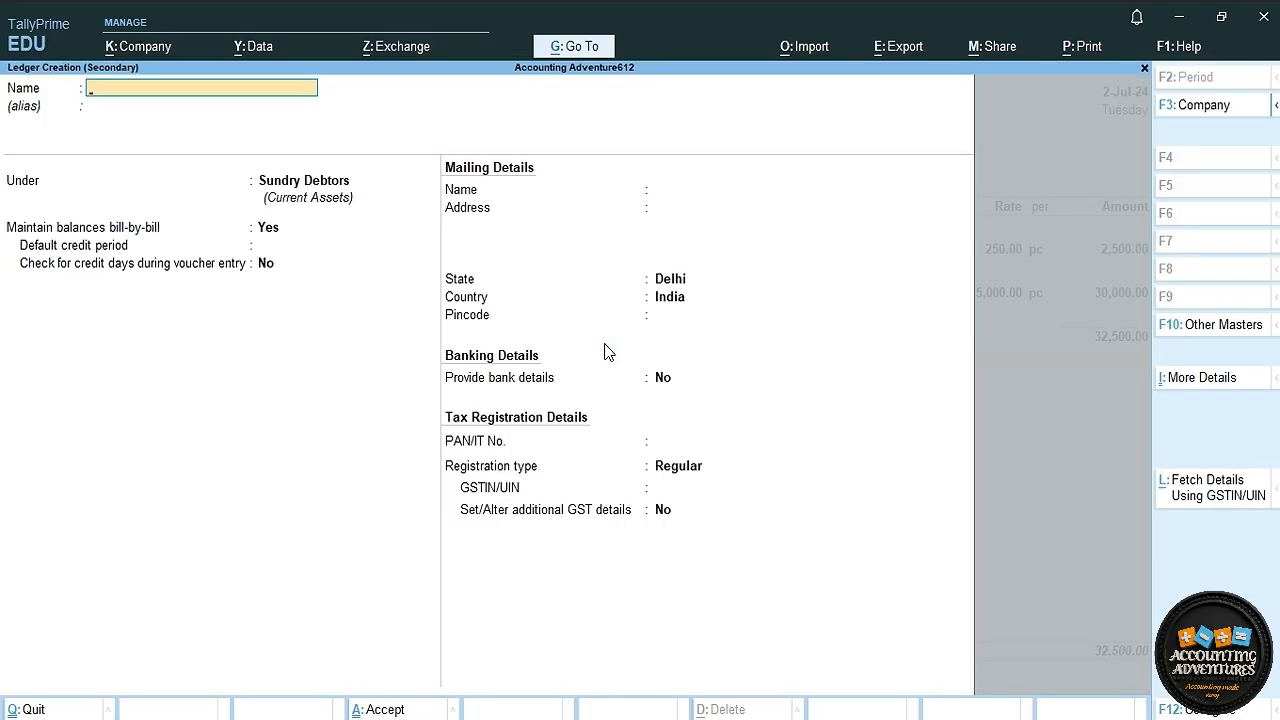
text(IGST)
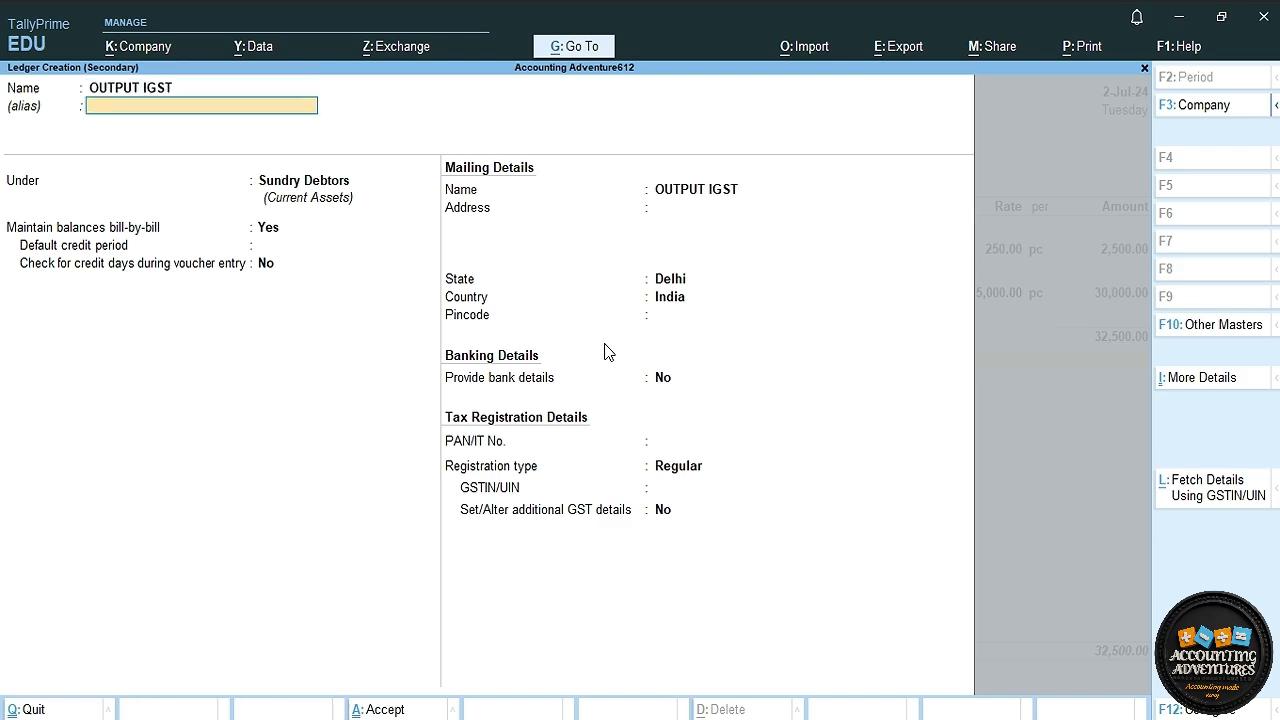
key(Return)
text(Du)
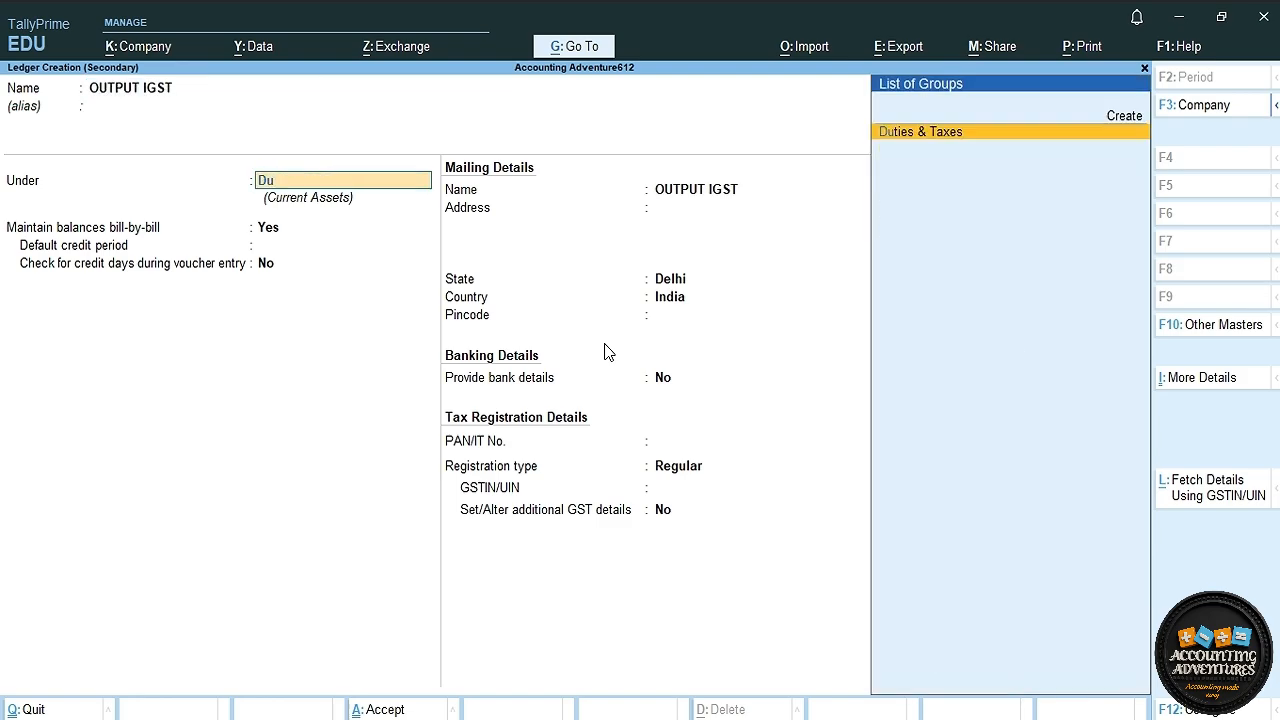
key(Return)
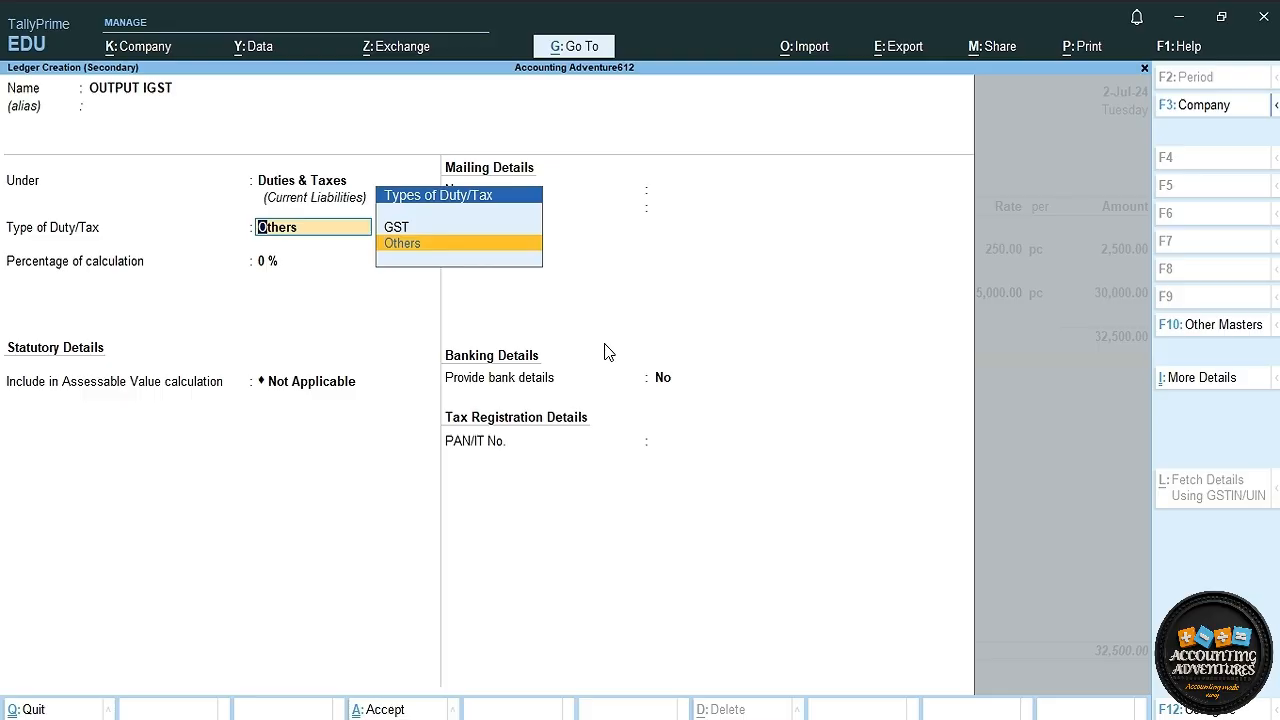
text(g)
key(Return)
key(Return)
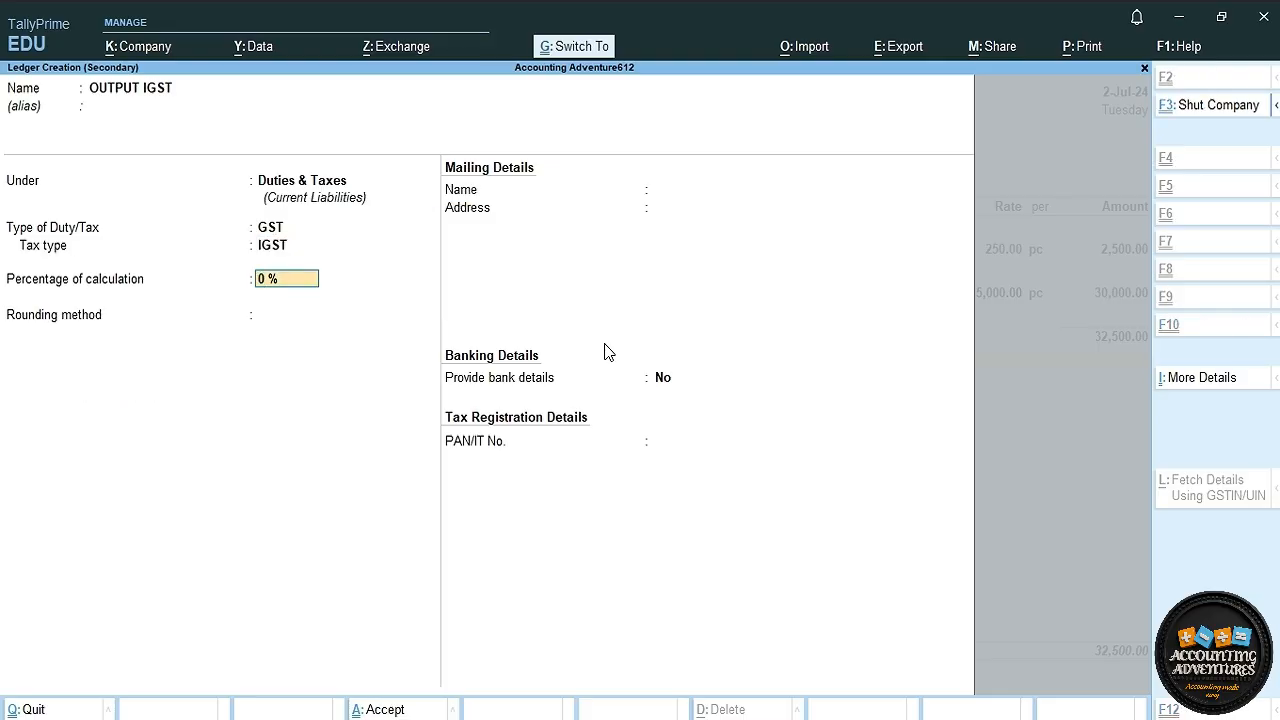
key(ctrl+a)
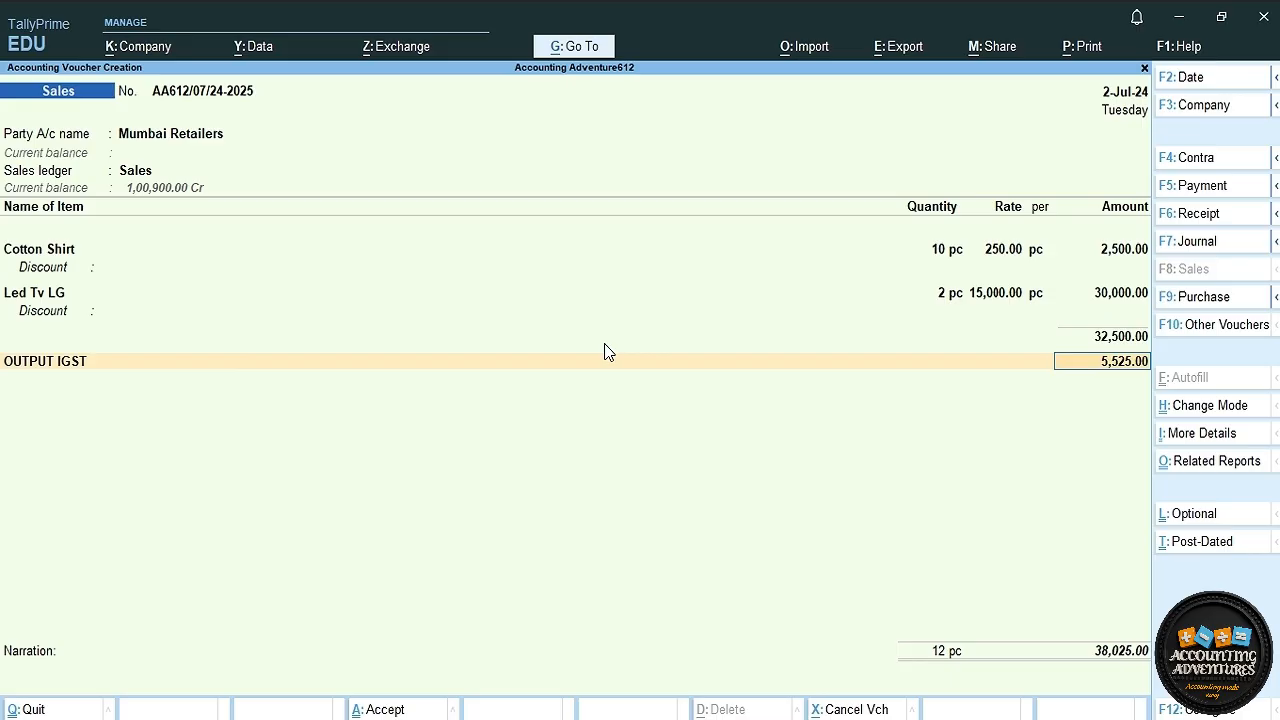
Keep the calculated OUTPUT IGST amount, end the ledger list, leave the narration blank and save the Mumbai Retailers invoice.
key(Return)
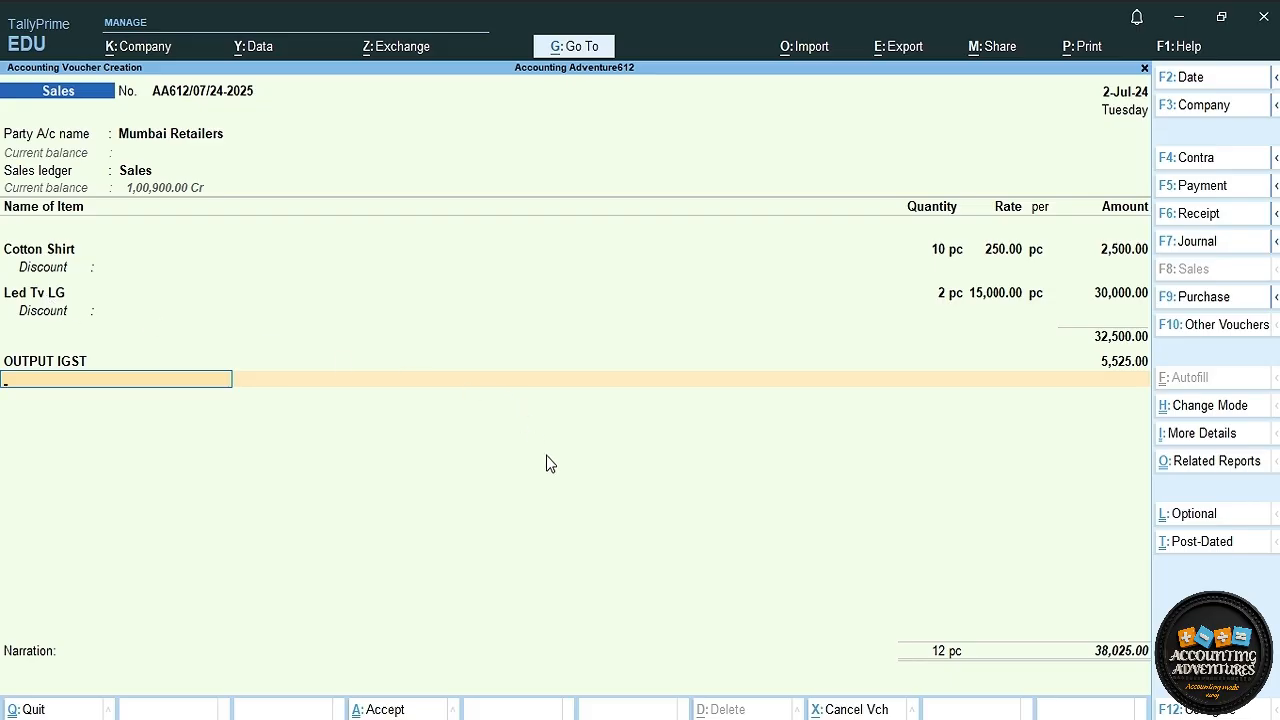
key(Return)
key(Return)
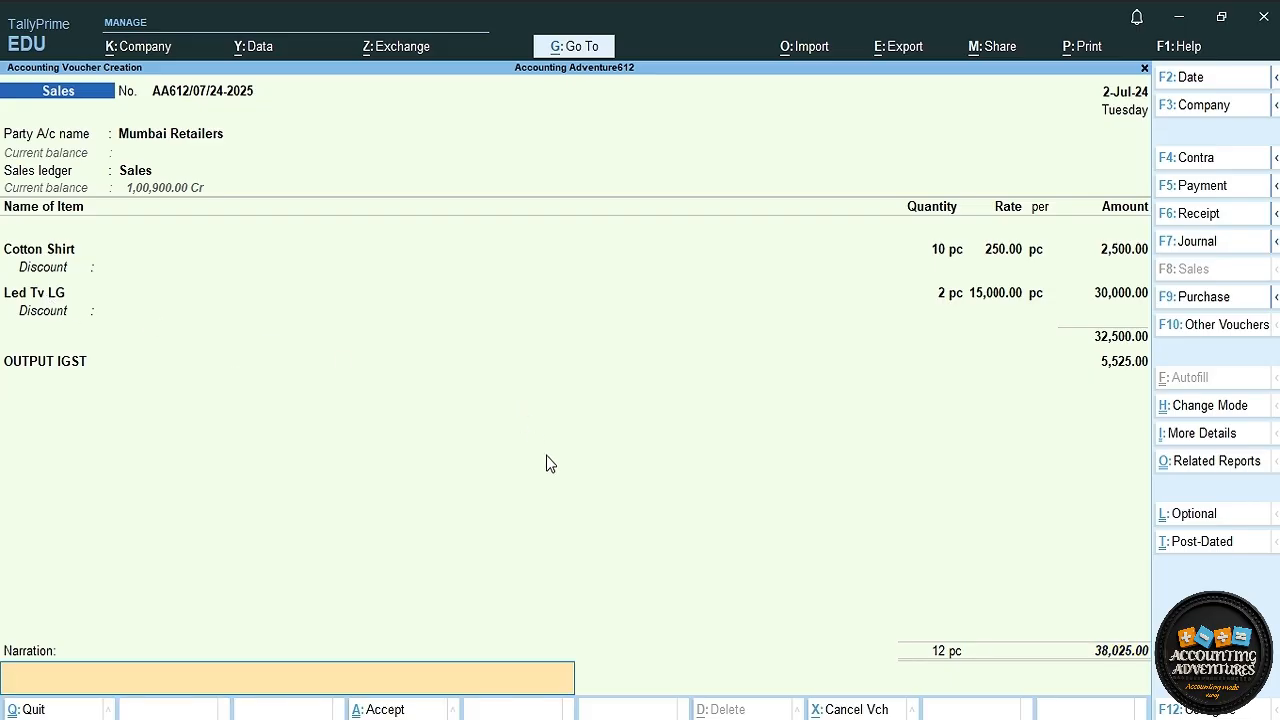
key(Return)
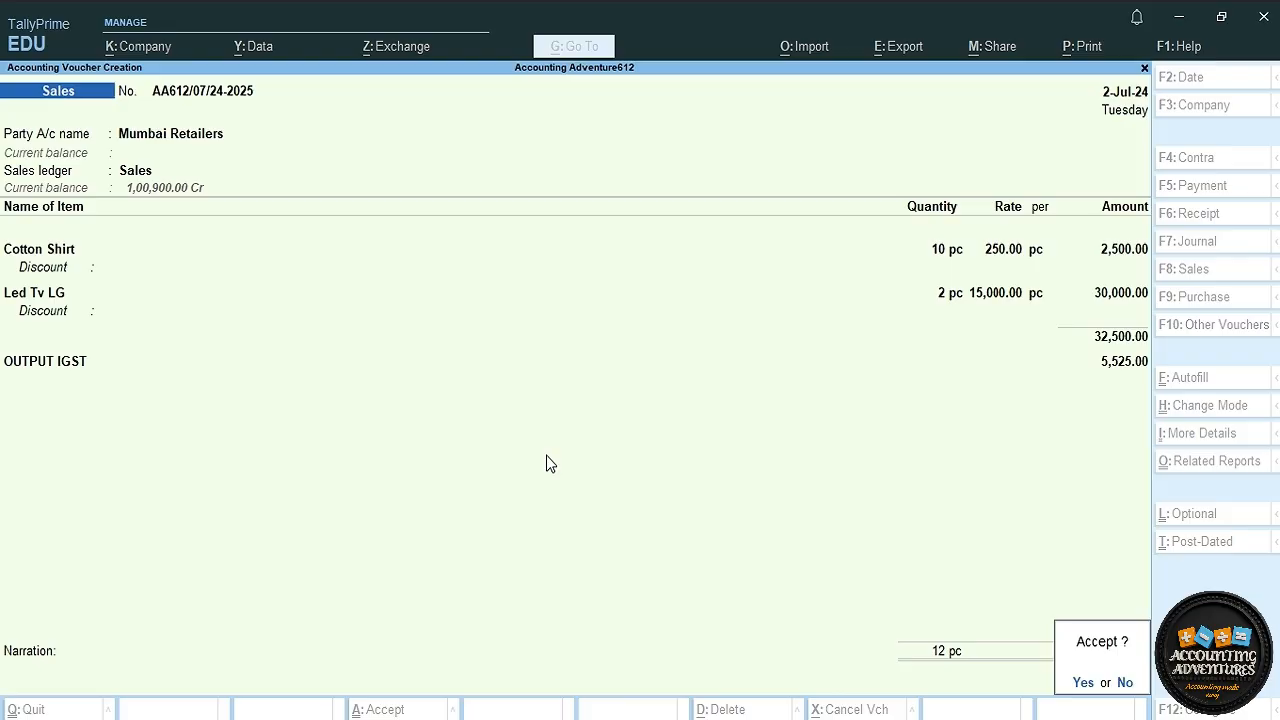
key(Return)
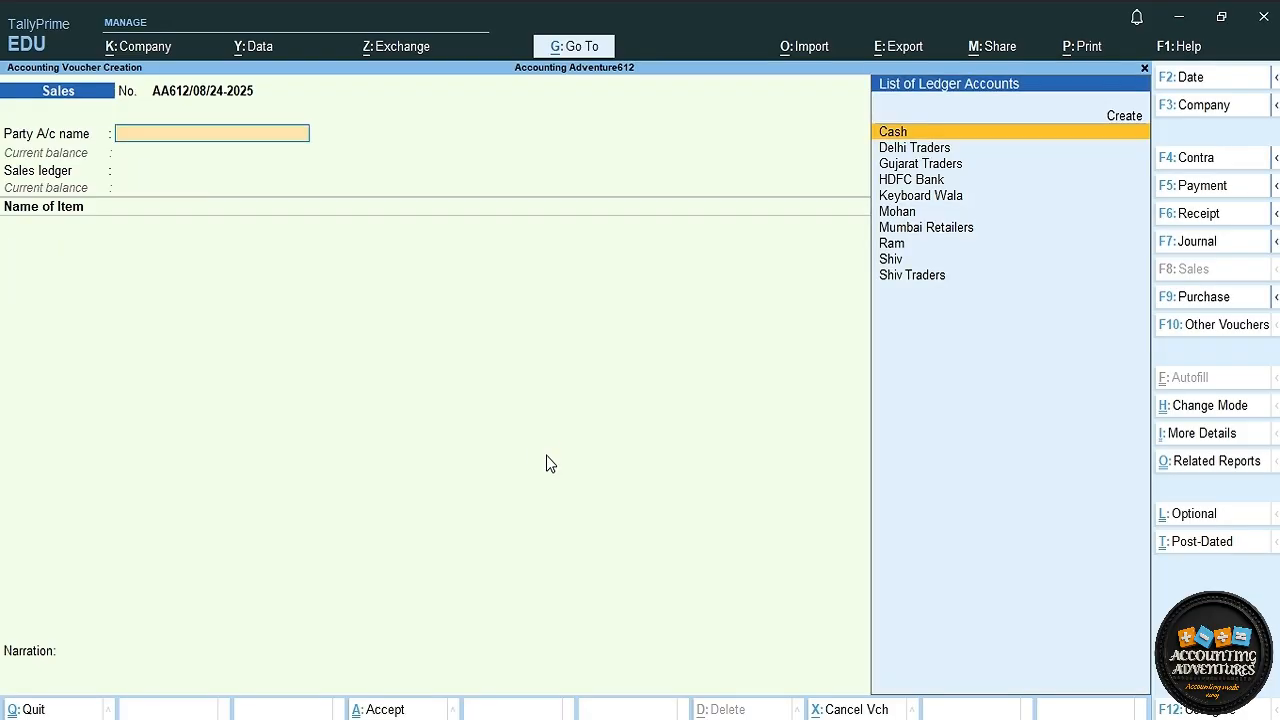
Reopen the saved Mumbai Retailers invoice and examine its enlarged print preview, including the items and the IGST tax breakdown.
key(Page_Up)
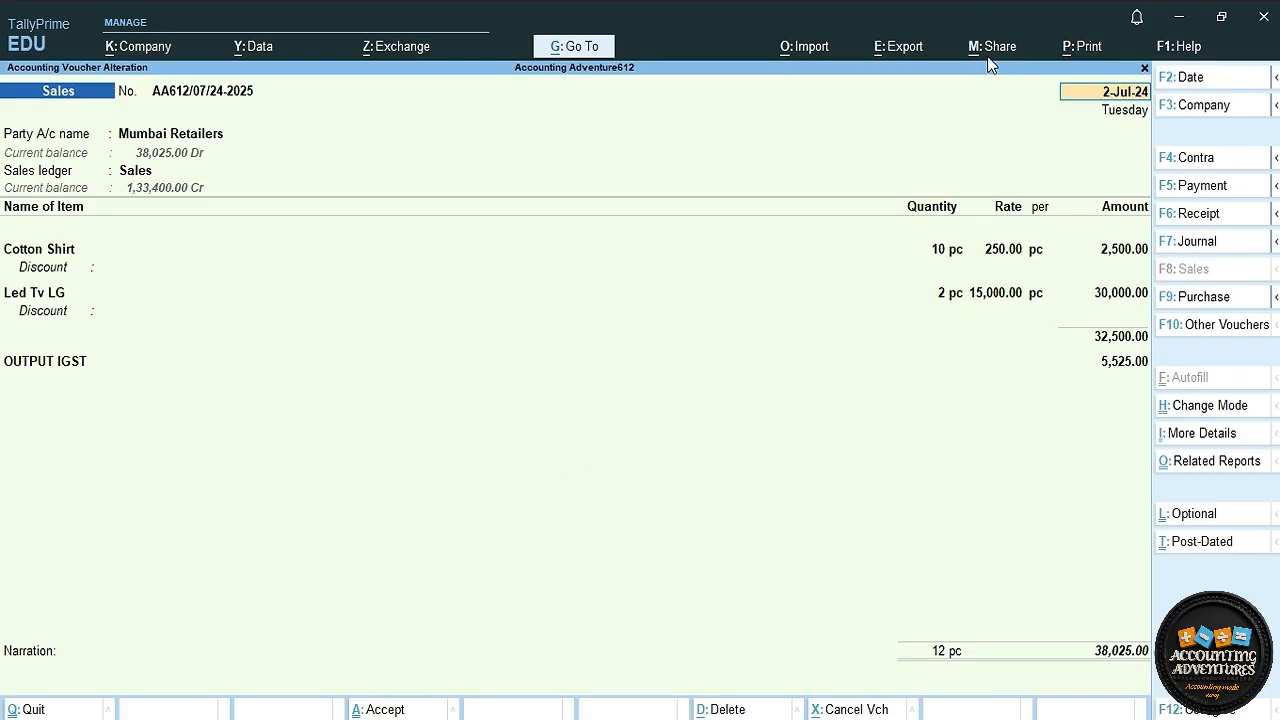
key(ctrl+p)
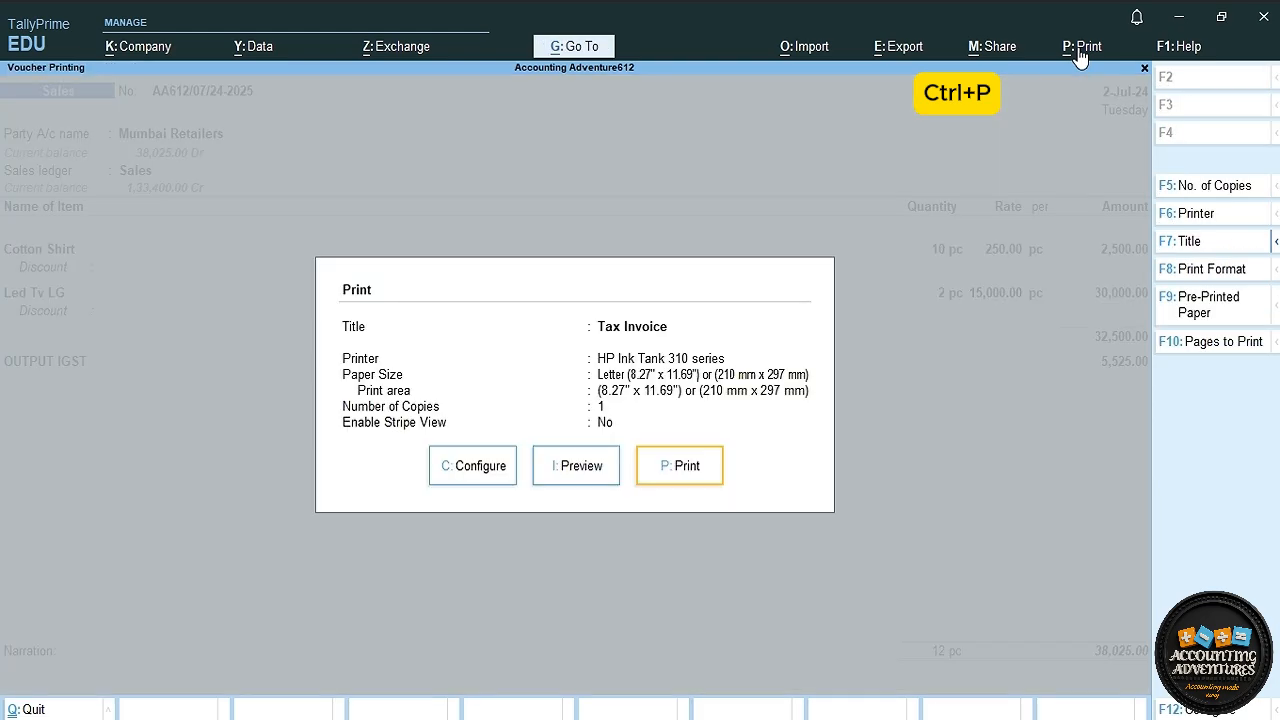
key(i)
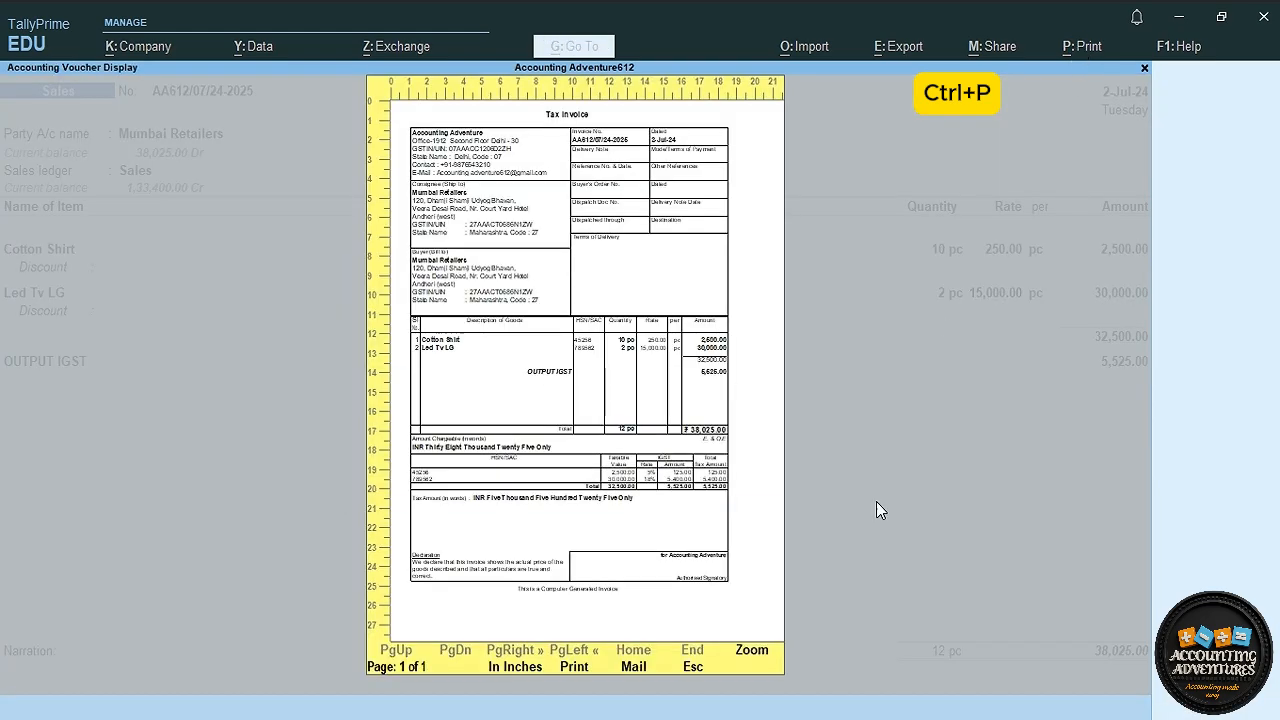
click(762, 660)
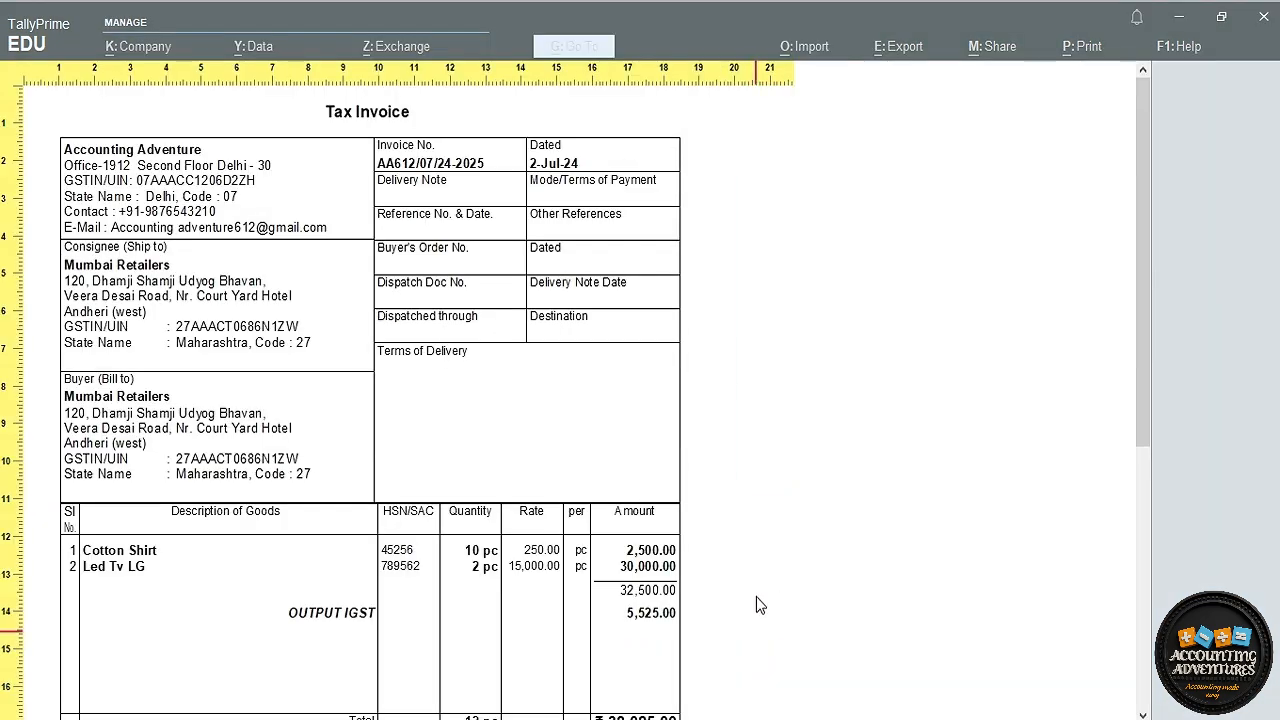
scroll(532, 380, down, 1)
scroll(532, 380, down, 3)
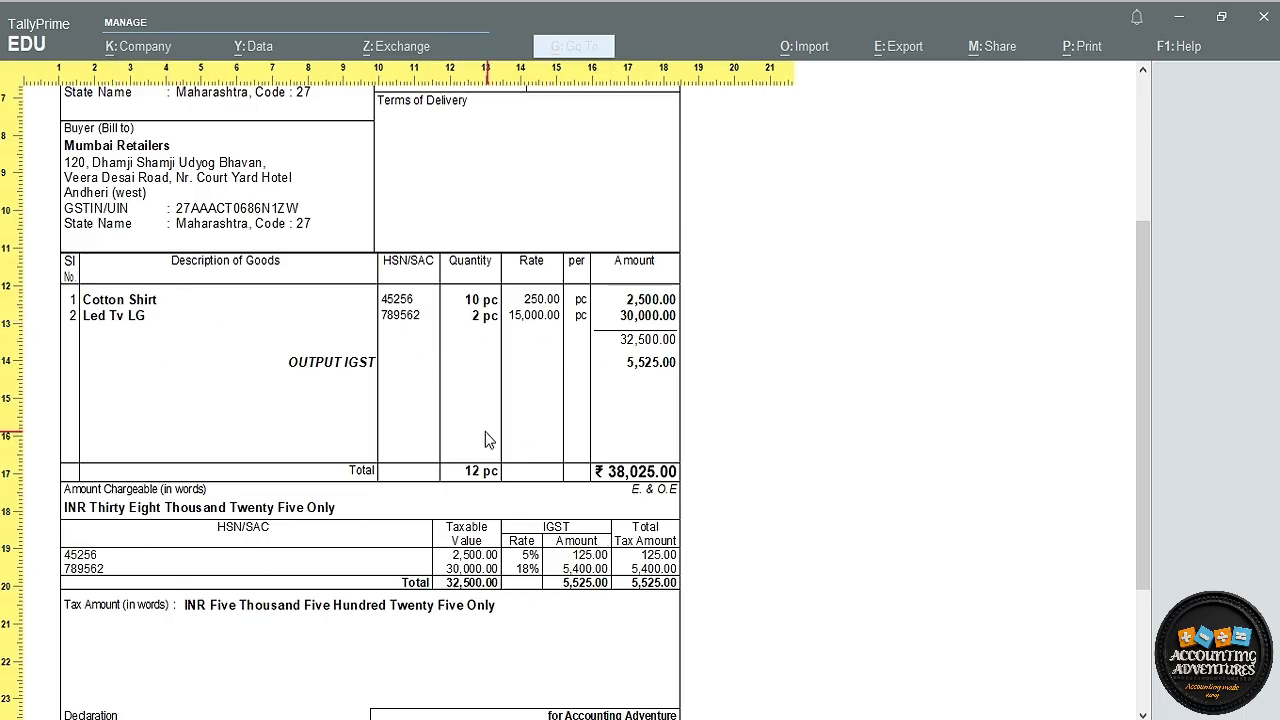
scroll(920, 331, up, 1)
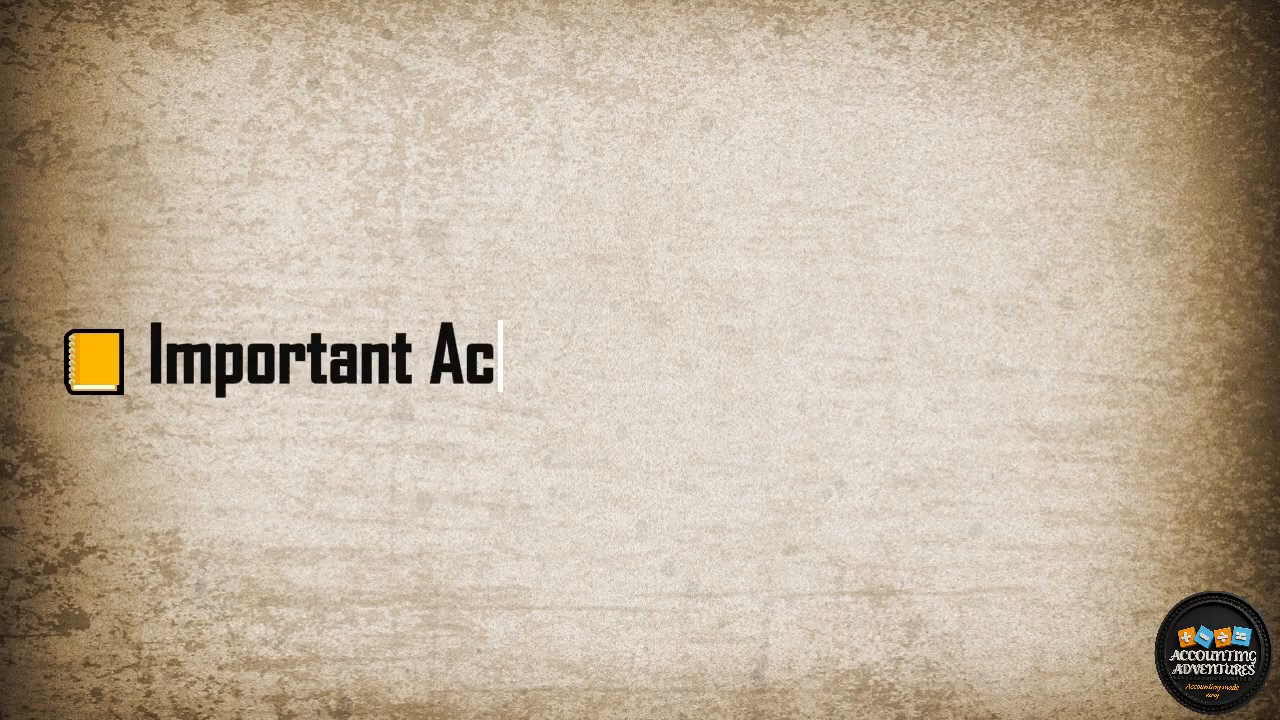